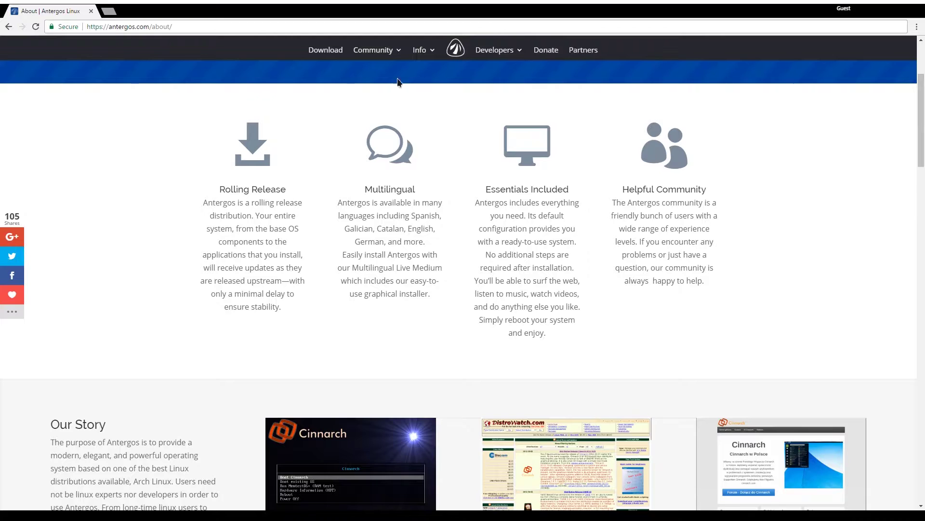
Highlight the Arch Linux phrase in the Our Story paragraph, then clear it
scroll(246, 229, up, 2)
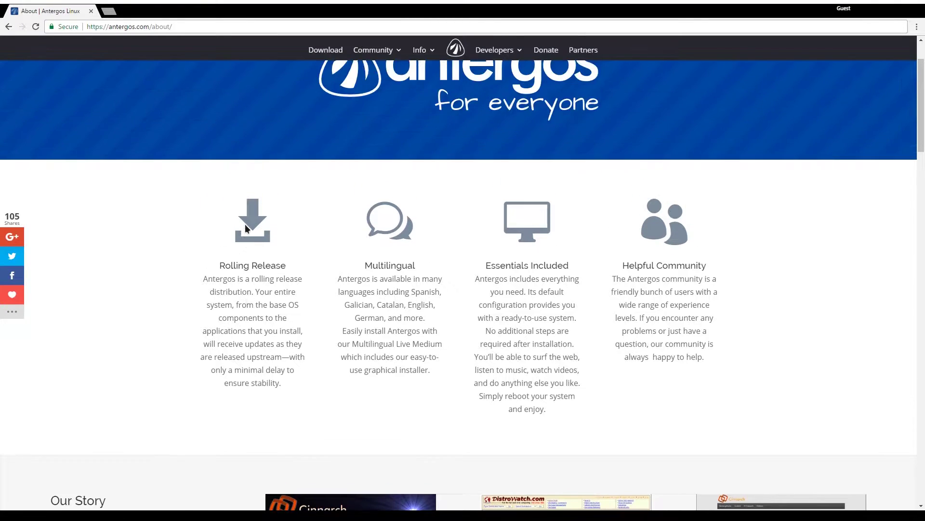
scroll(246, 229, down, 2)
scroll(246, 229, down, 1)
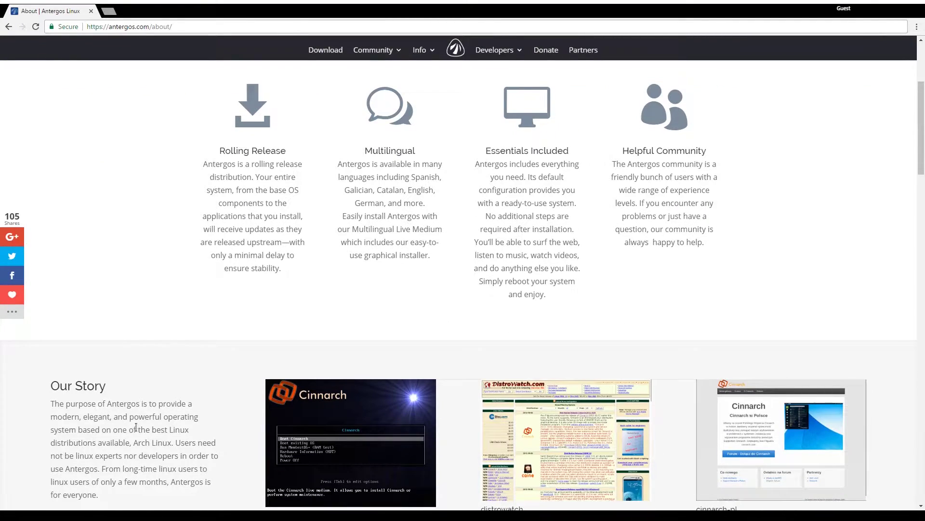
drag(118, 443, 171, 441)
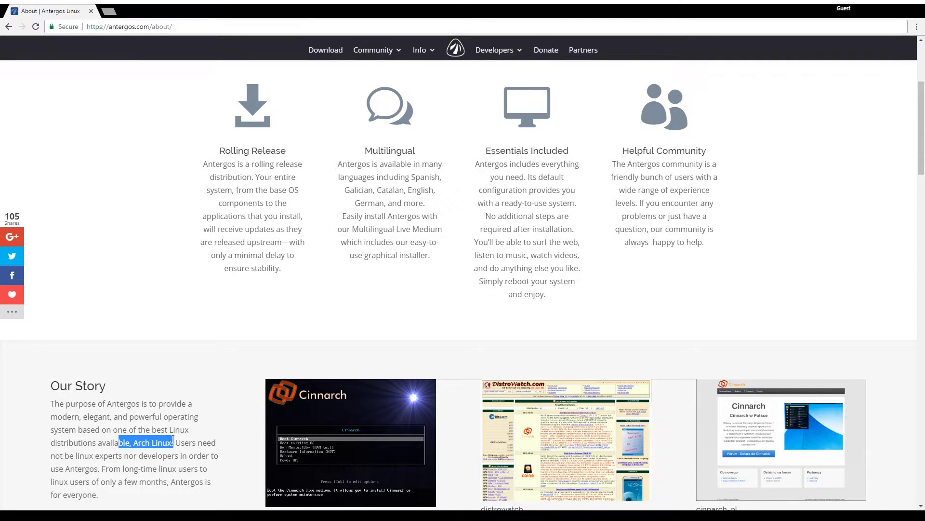
click(168, 443)
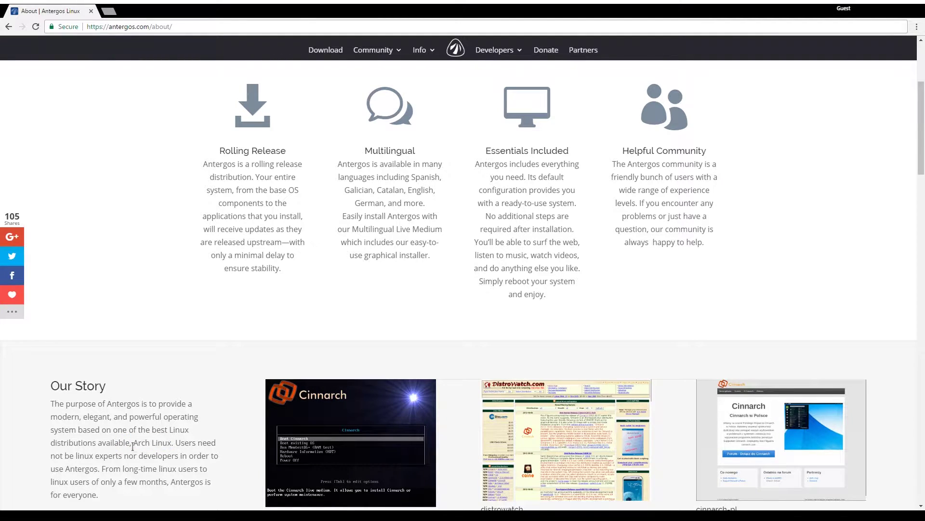
drag(134, 444, 171, 443)
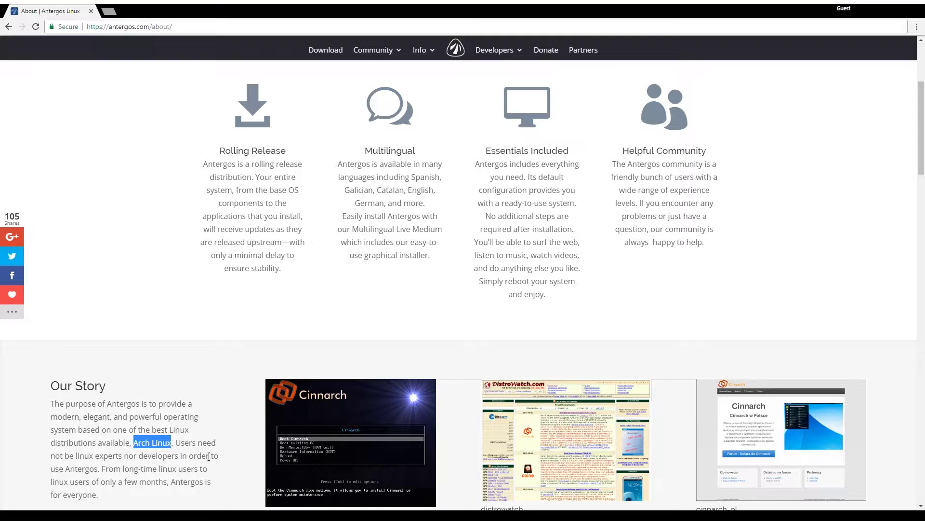
click(159, 426)
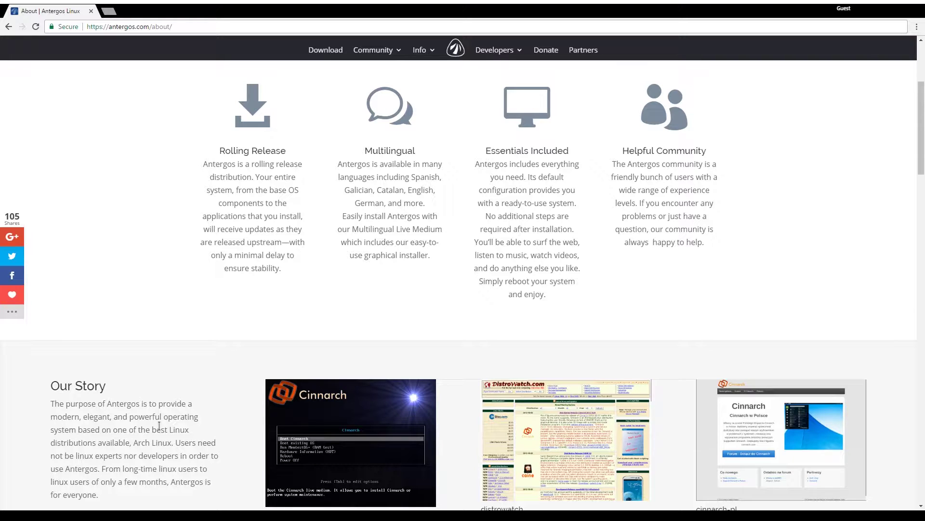
Highlight the Rolling Release, Multilingual and Essentials Included sections in turn
scroll(56, 405, up, 2)
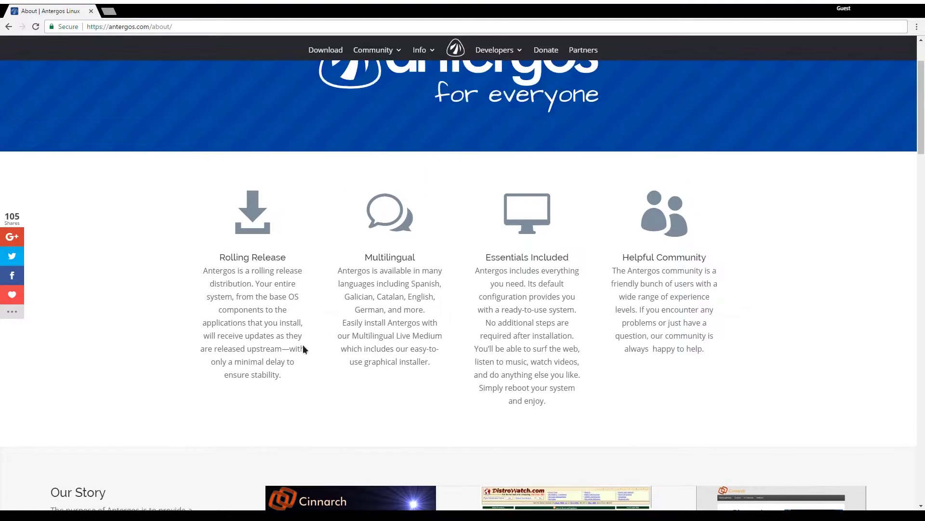
drag(215, 266, 284, 382)
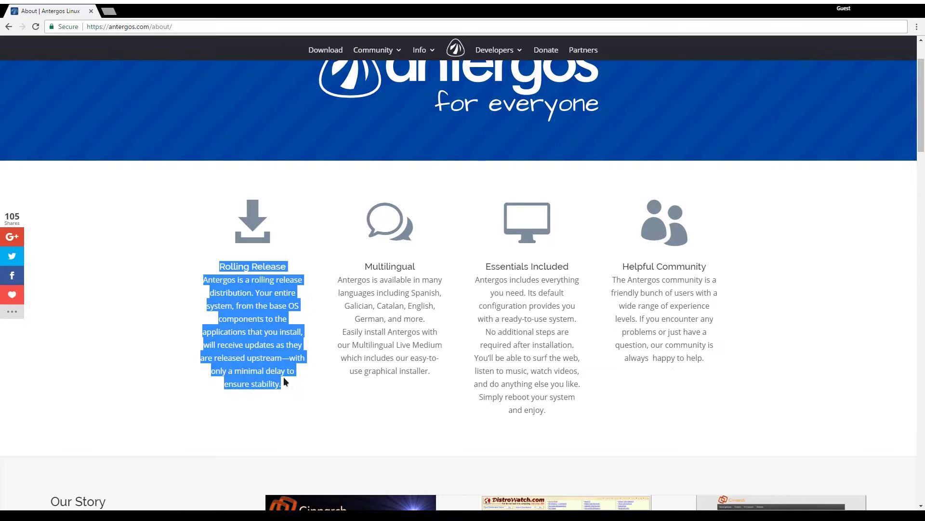
click(262, 340)
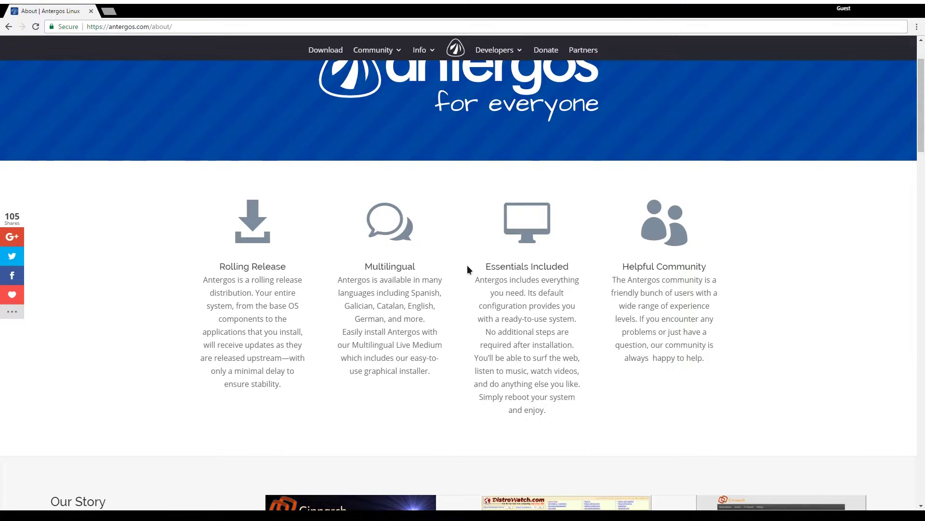
drag(365, 269, 426, 269)
click(392, 310)
drag(482, 265, 547, 378)
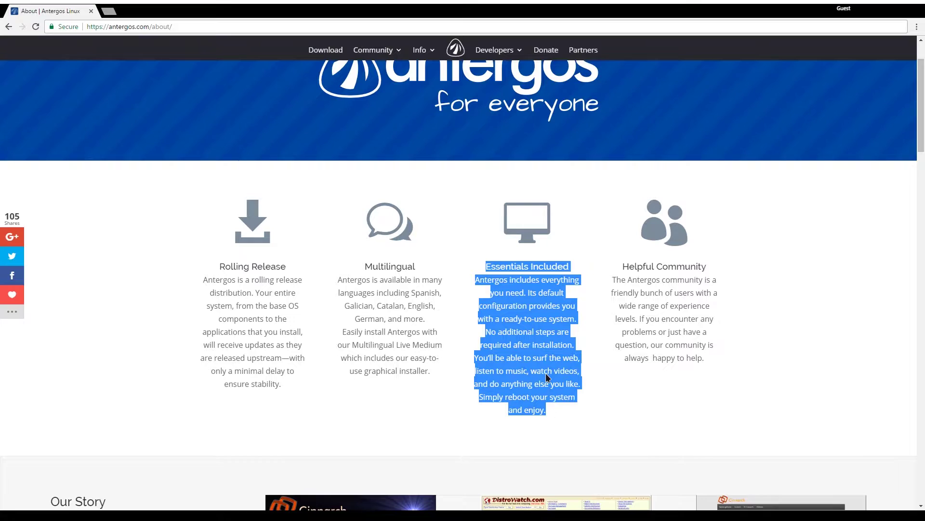
click(542, 370)
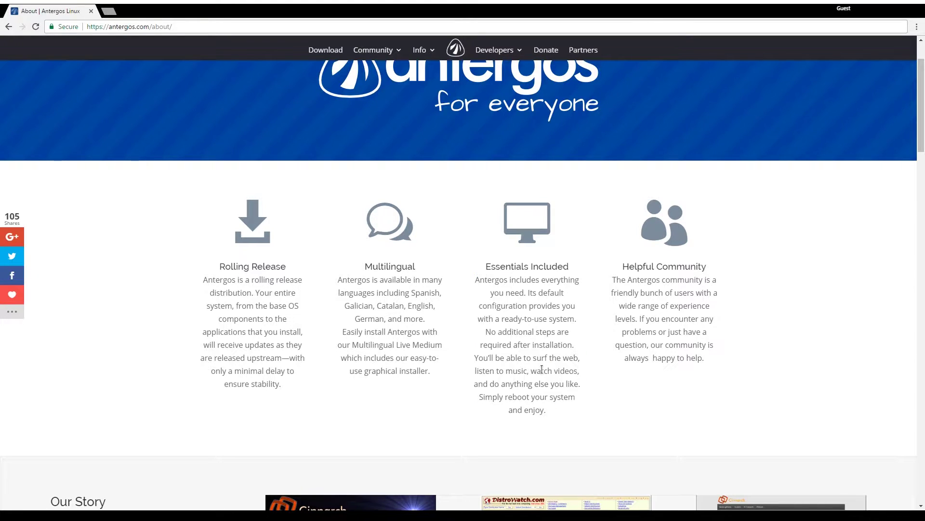
drag(505, 370, 585, 376)
click(584, 376)
Highlight the Helpful Community section and scroll further down the About page
scroll(681, 362, down, 1)
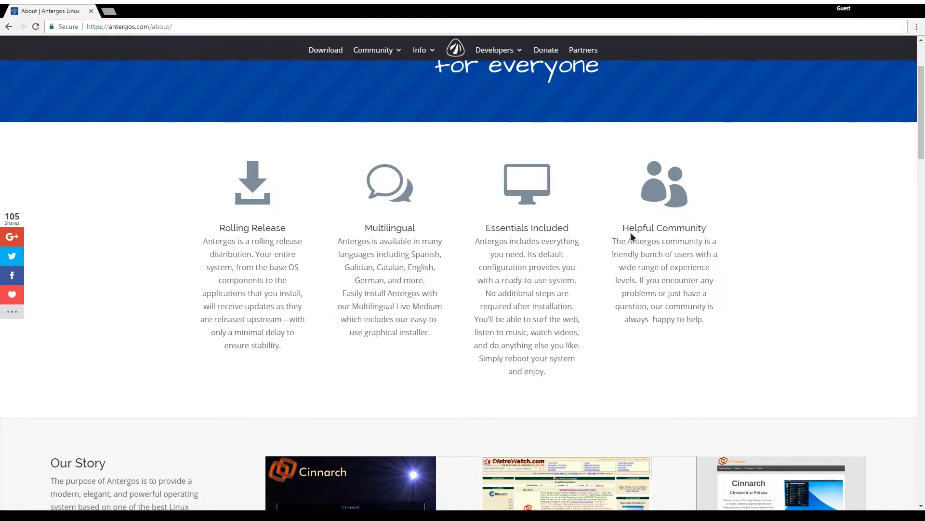
drag(630, 232, 704, 322)
click(696, 336)
scroll(632, 390, down, 7)
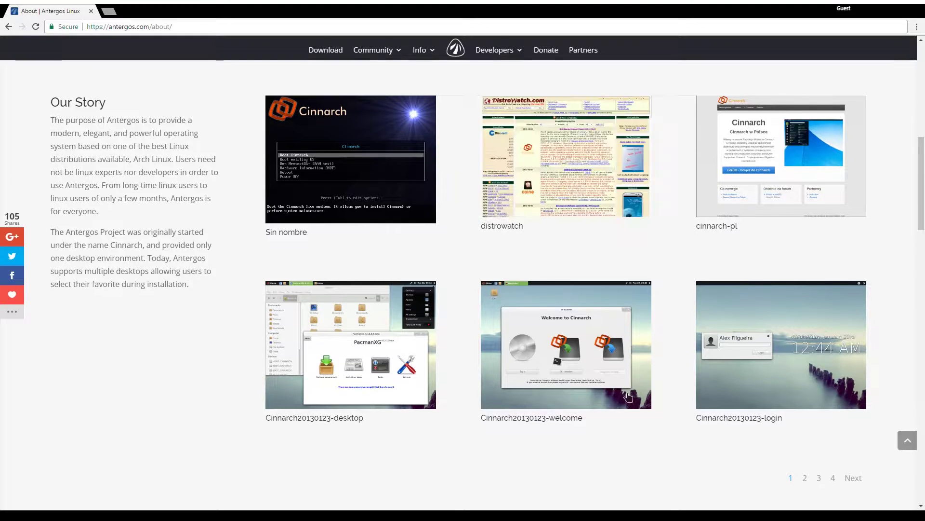
scroll(432, 302, down, 4)
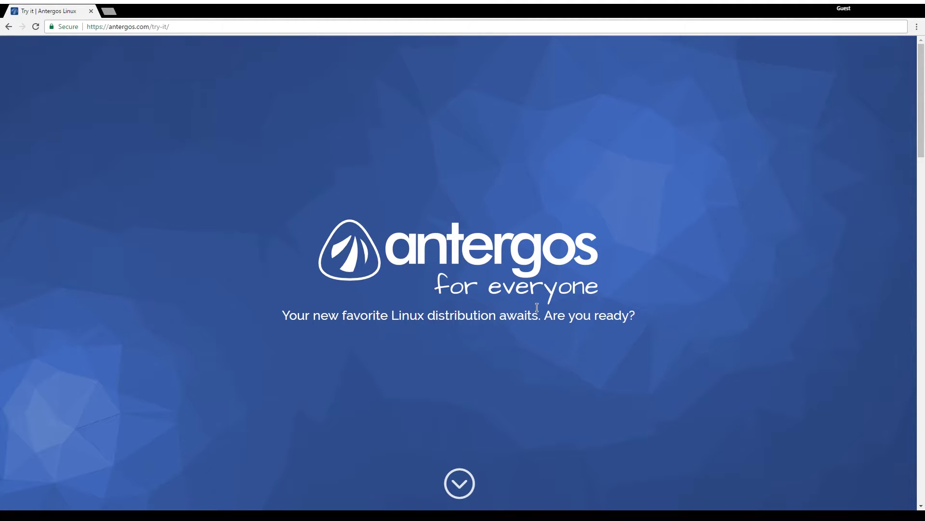
Scroll through the installation media section of the Antergos Try it page
scroll(537, 307, down, 5)
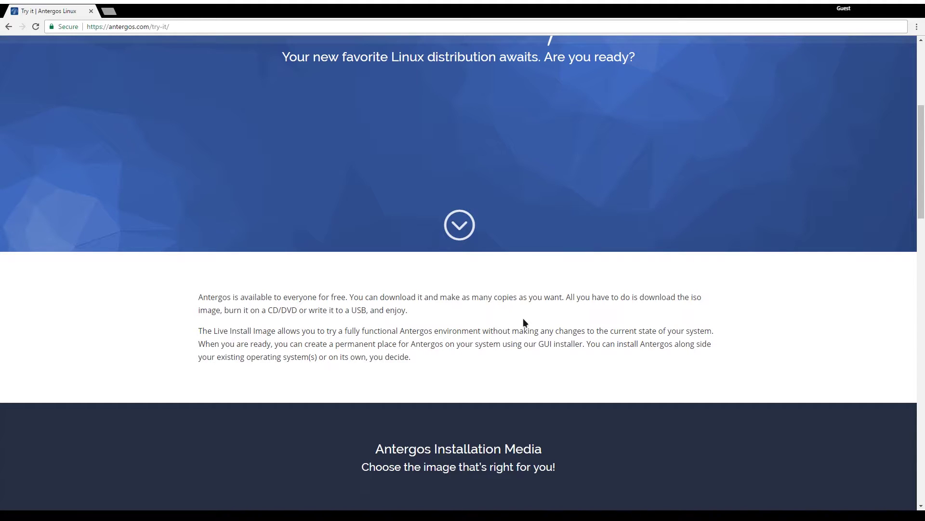
scroll(545, 322, down, 10)
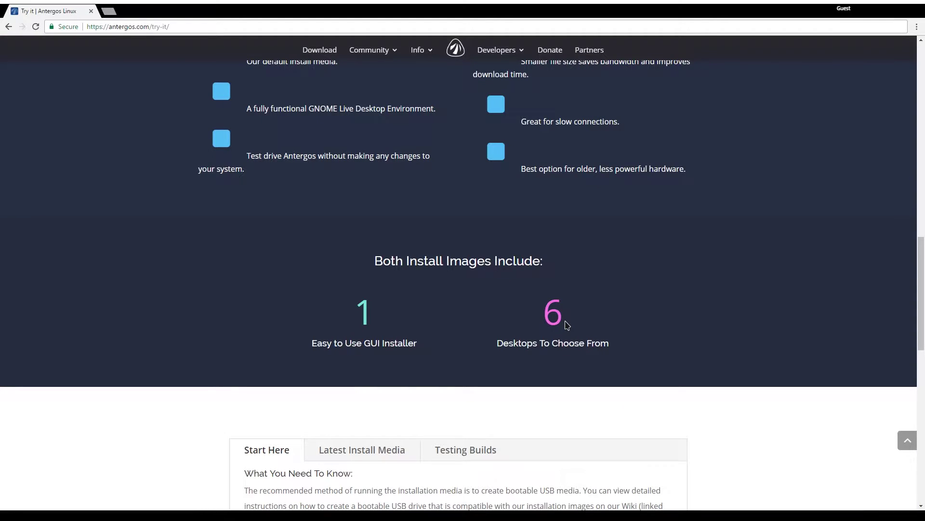
scroll(627, 309, down, 1)
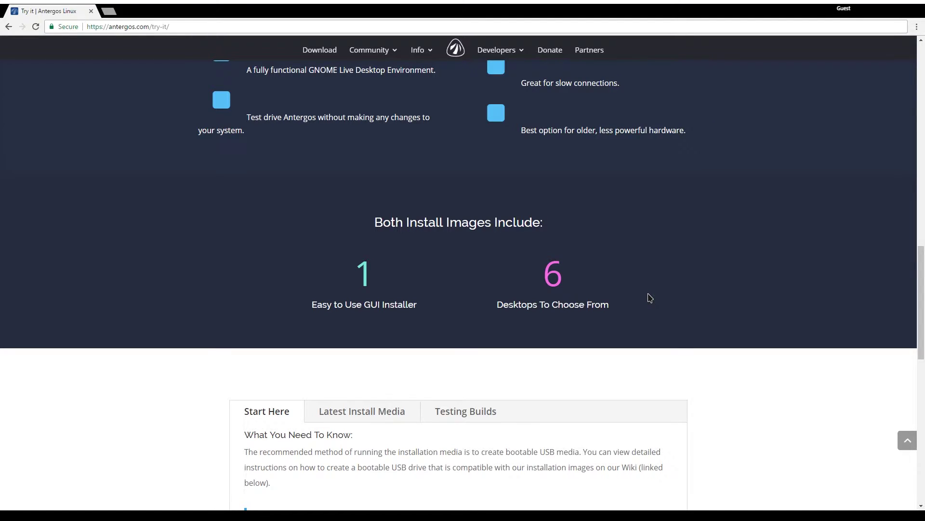
scroll(650, 298, up, 5)
scroll(650, 298, down, 3)
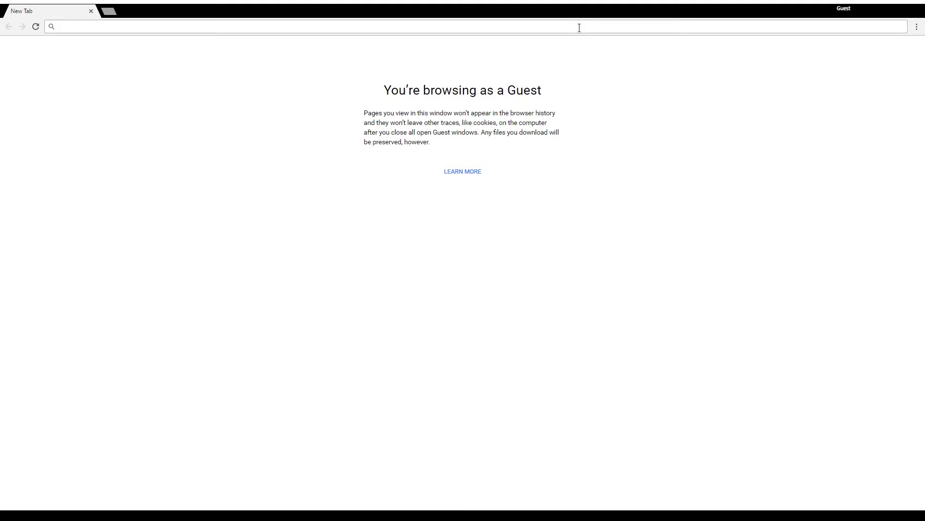
Go to antergos.com and open the Download page from the site menu
text(antergos.com)
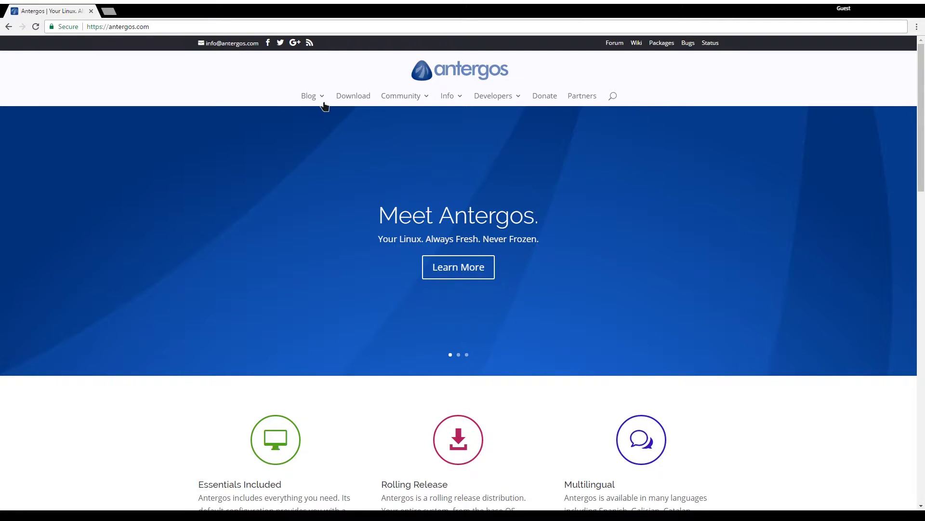
mouse_move(326, 107)
click(354, 99)
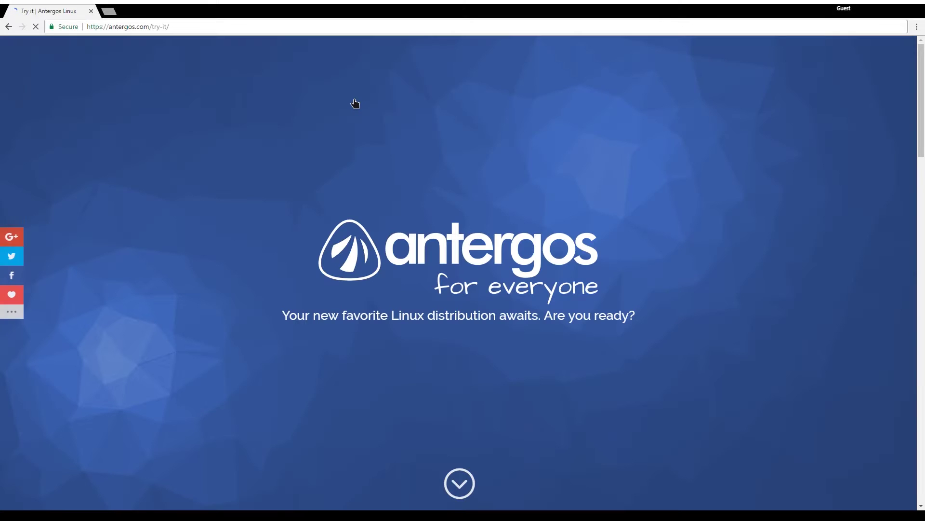
scroll(388, 137, down, 6)
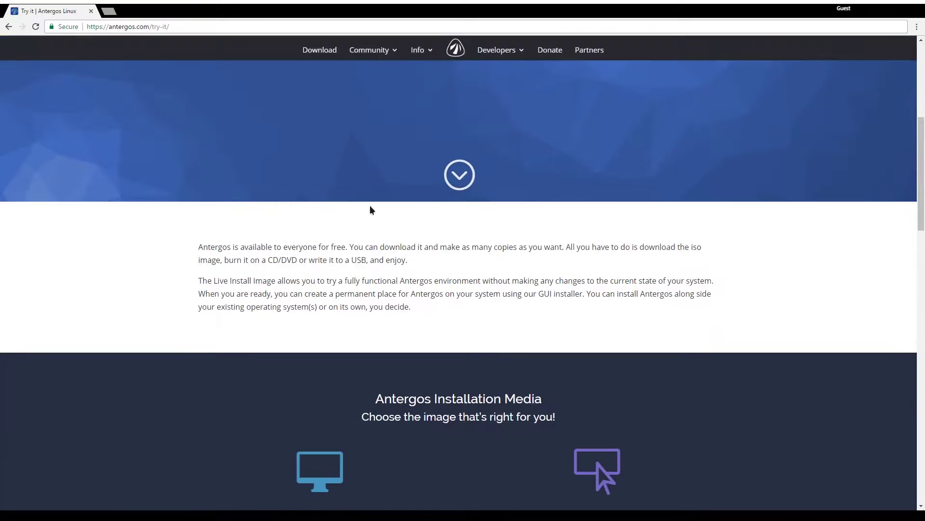
scroll(217, 235, down, 1)
scroll(208, 233, down, 4)
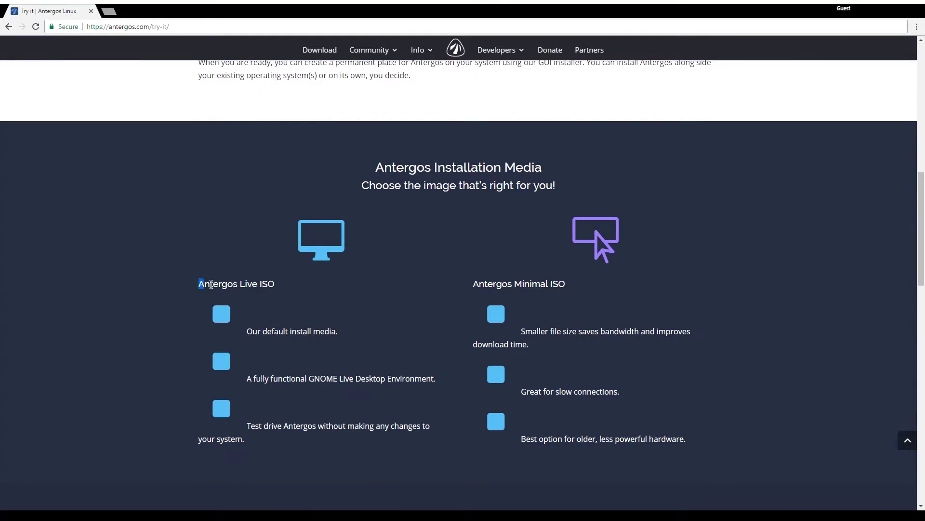
Highlight the Antergos Live ISO feature list and its 'default install media' line
drag(199, 283, 357, 437)
click(356, 438)
scroll(238, 279, down, 2)
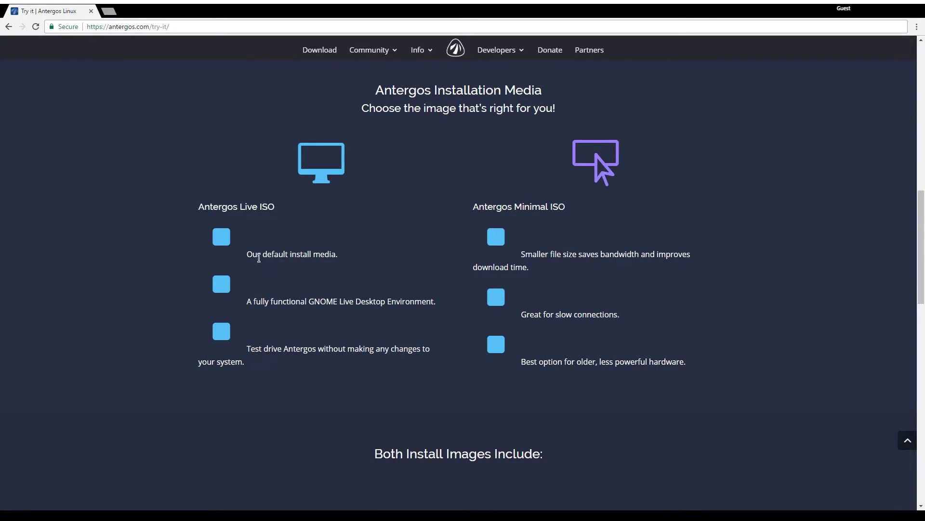
drag(246, 252, 345, 257)
click(345, 261)
Highlight the Minimal ISO heading, smaller file size and slow-connections notes, then scroll on
drag(473, 206, 570, 211)
click(554, 206)
drag(524, 252, 575, 252)
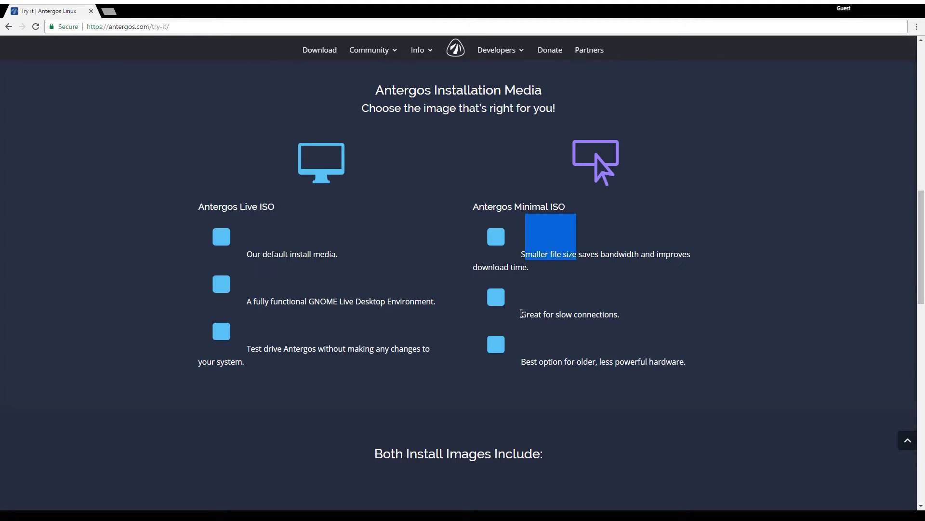
drag(522, 314, 623, 313)
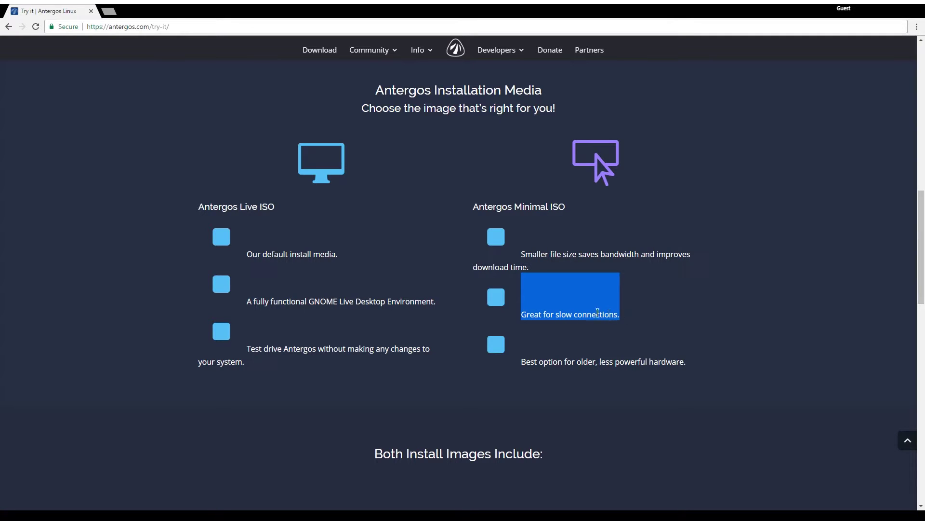
click(592, 316)
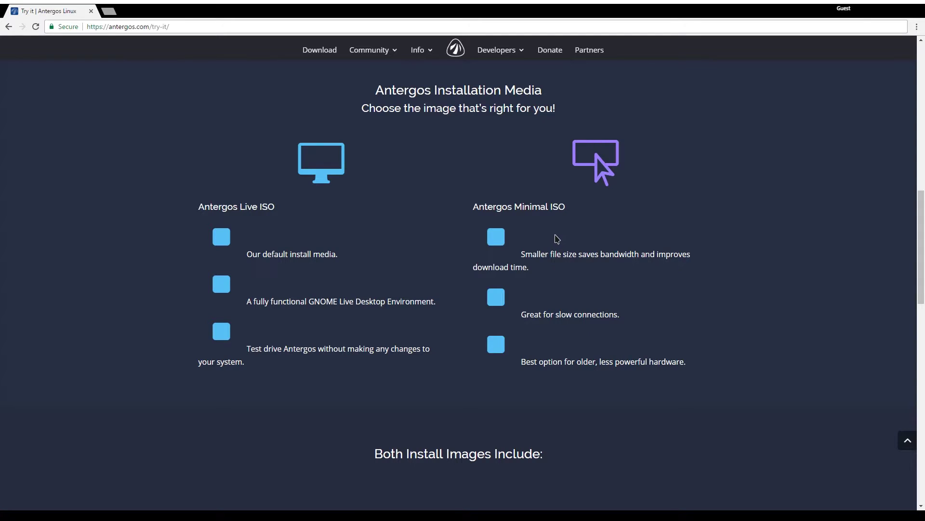
scroll(542, 284, down, 1)
scroll(541, 283, down, 6)
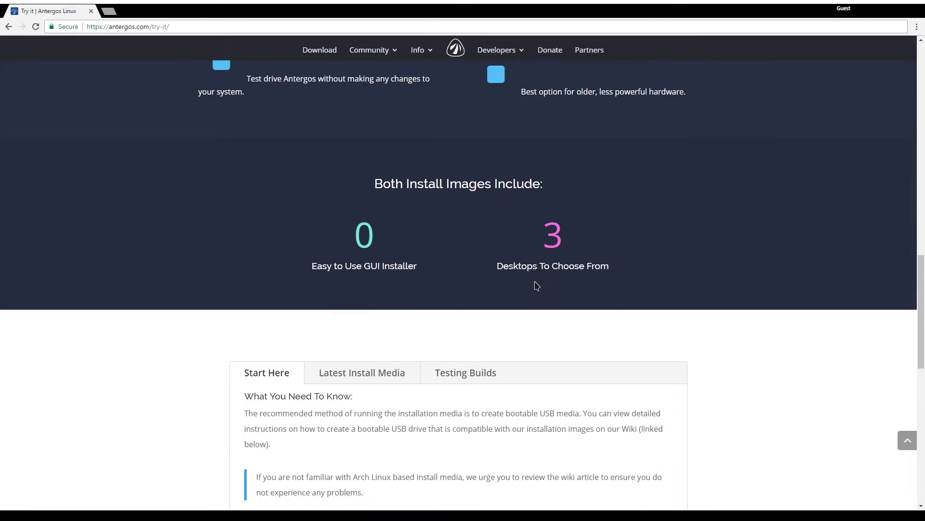
scroll(536, 285, down, 5)
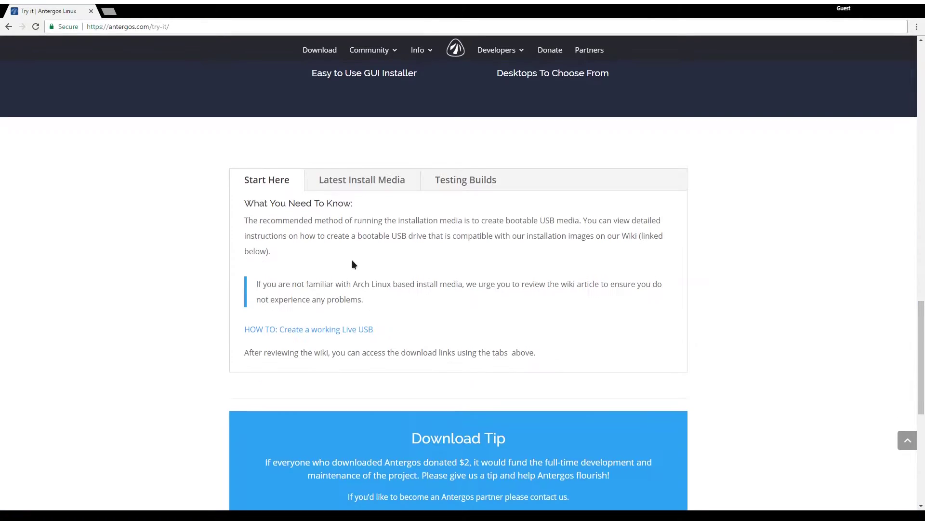
Show the Latest Install Media downloads and download the Antergos Live ISO
click(352, 182)
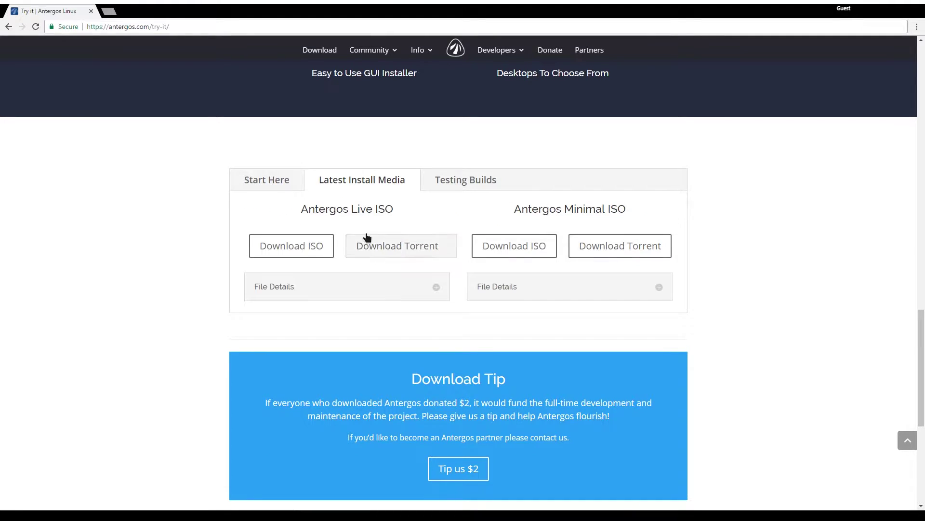
drag(301, 208, 414, 211)
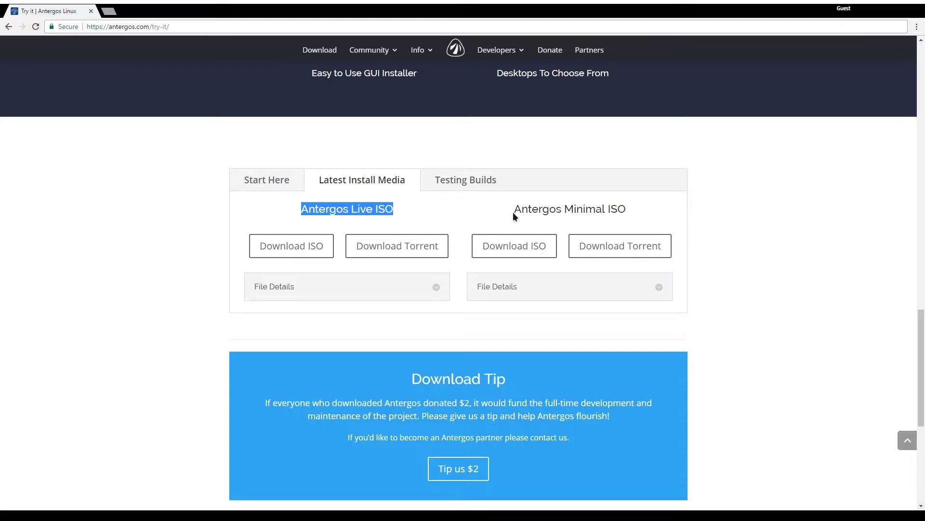
drag(513, 212, 685, 217)
click(608, 212)
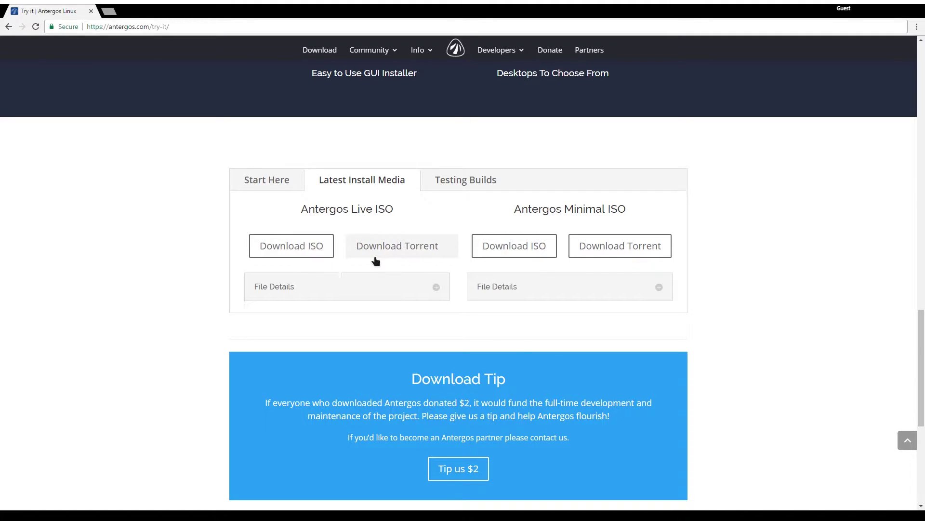
click(316, 248)
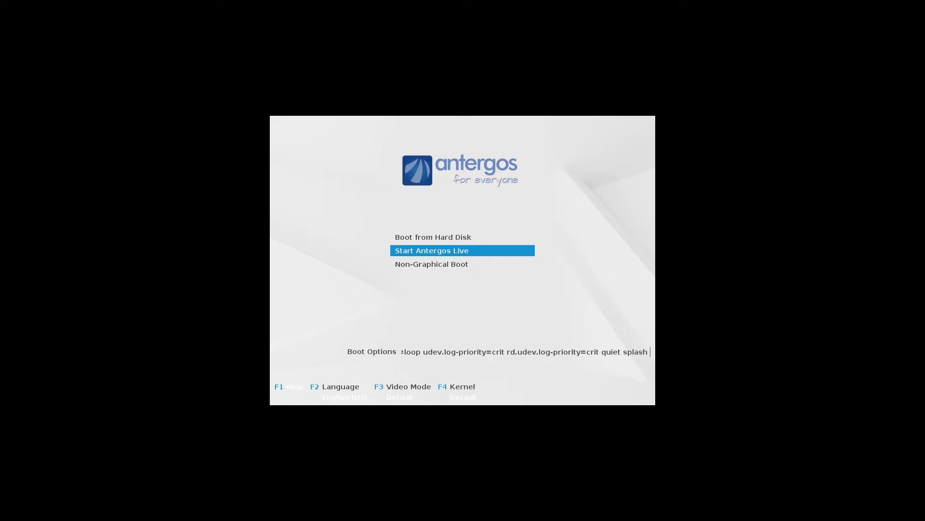
Preview the Boot from Hard Disk and Non-Graphical Boot entries, returning to Start Antergos Live
key(Up)
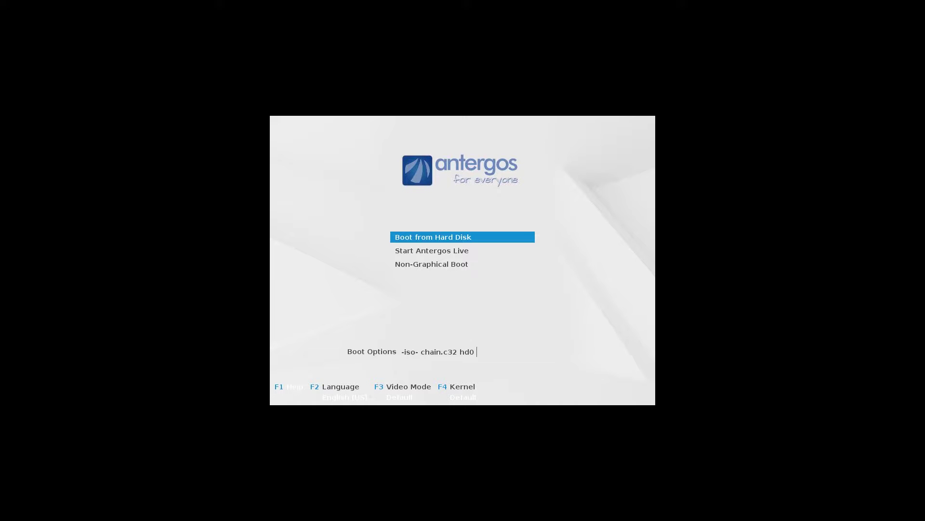
key(Down)
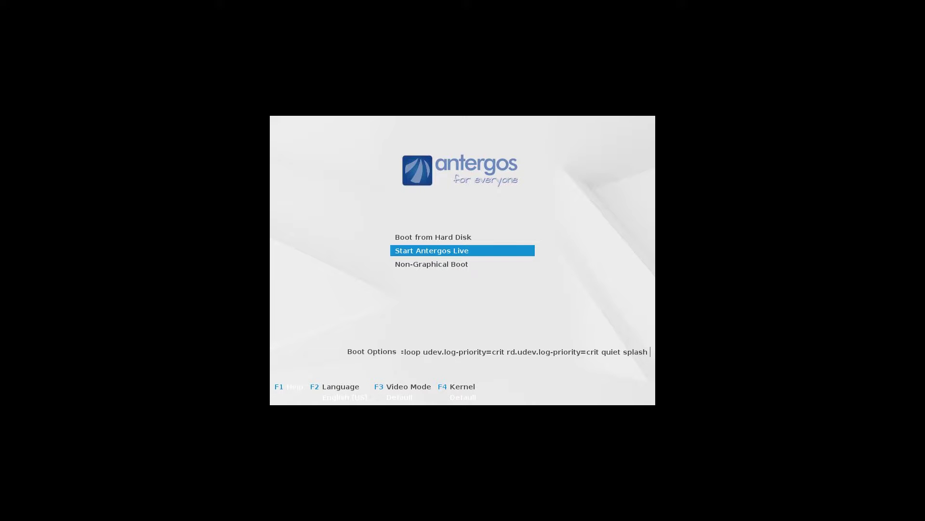
key(Down)
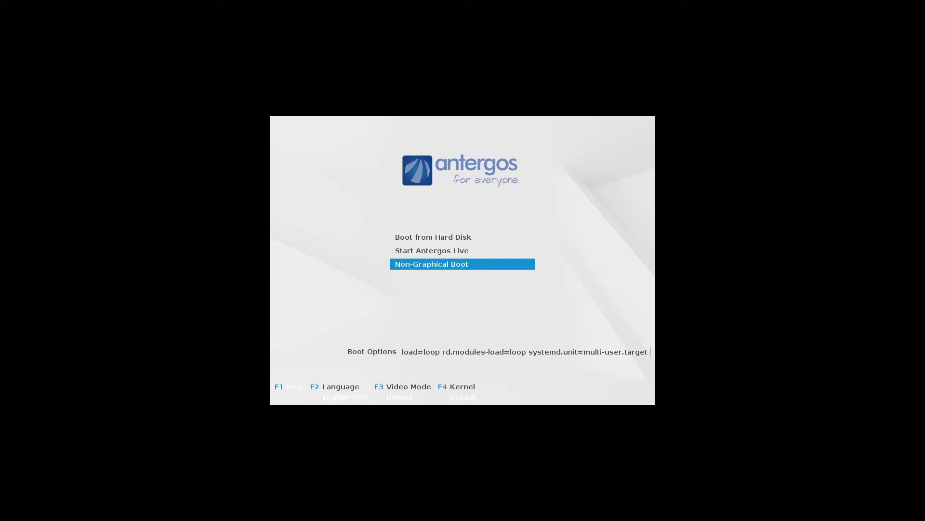
key(Up)
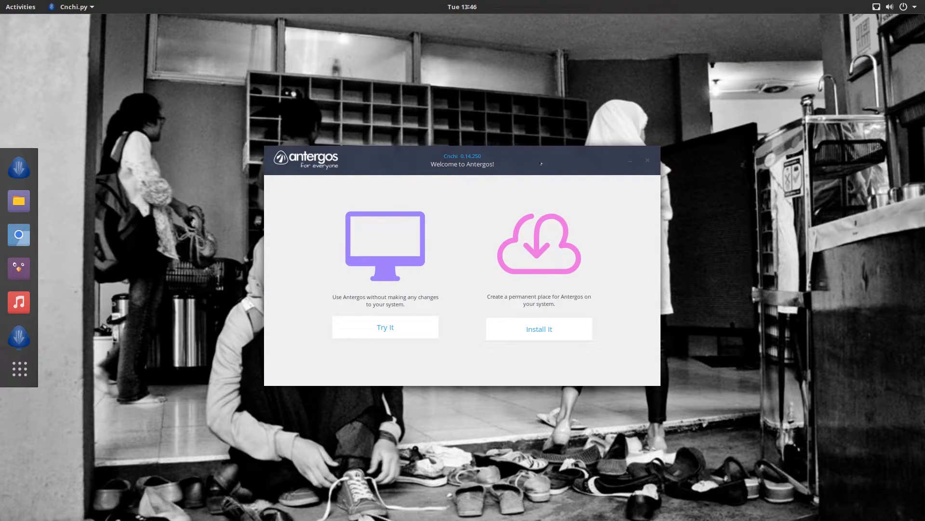
Move the Cnchi welcome window slightly up and to the right
drag(541, 164, 527, 140)
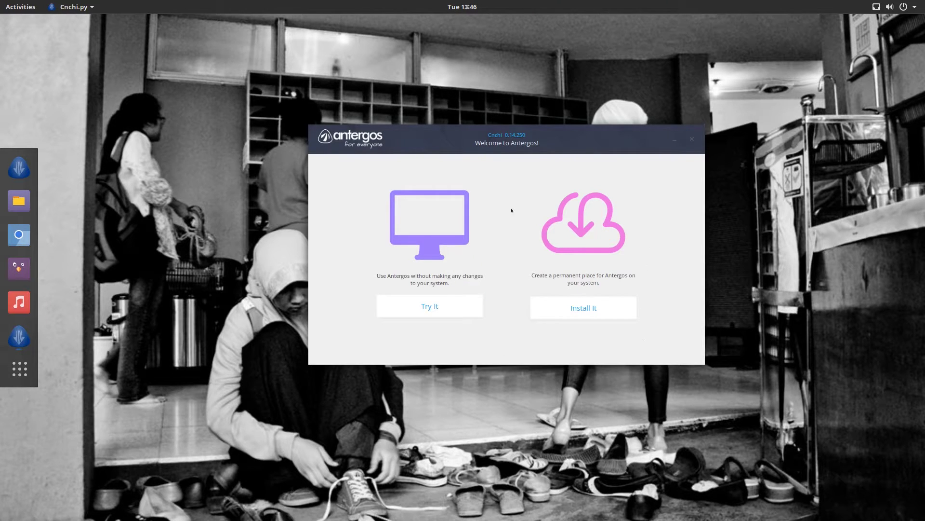
Choose Install It and continue with English as the installer language
click(576, 316)
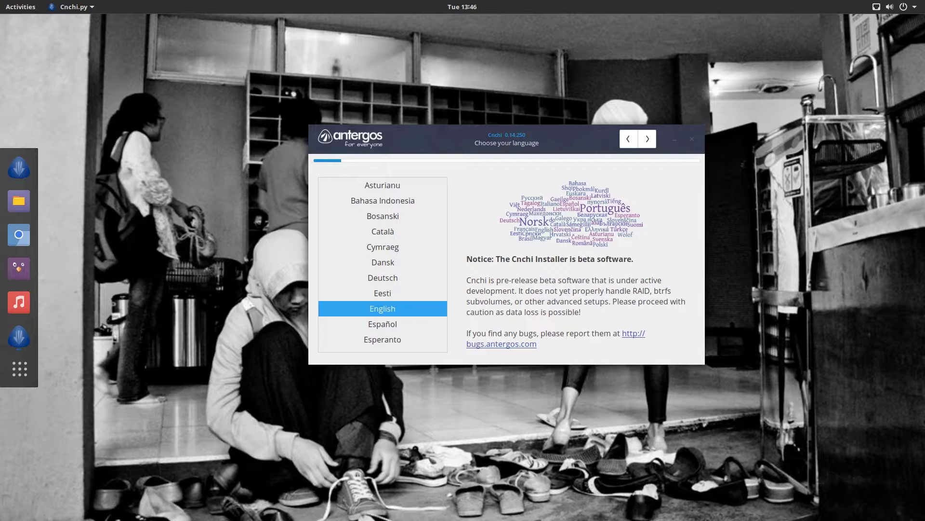
scroll(446, 238, down, 5)
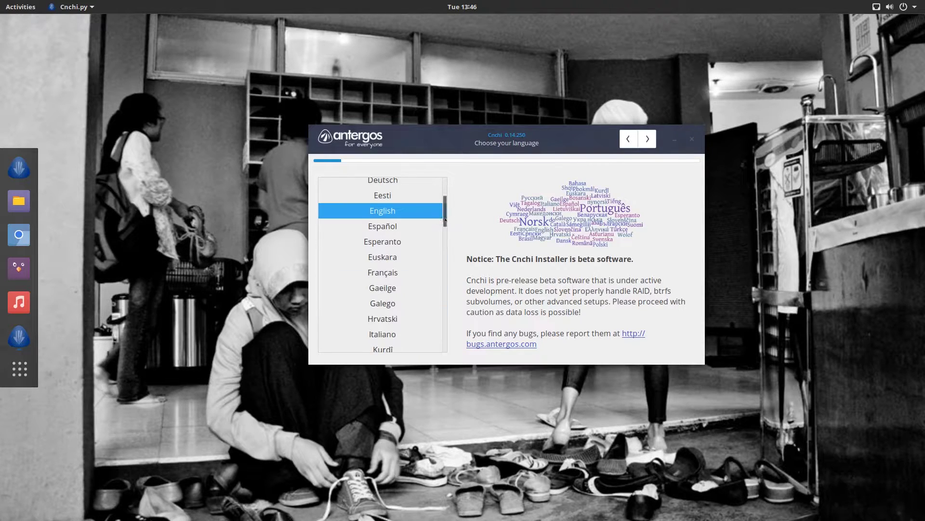
drag(446, 238, 440, 202)
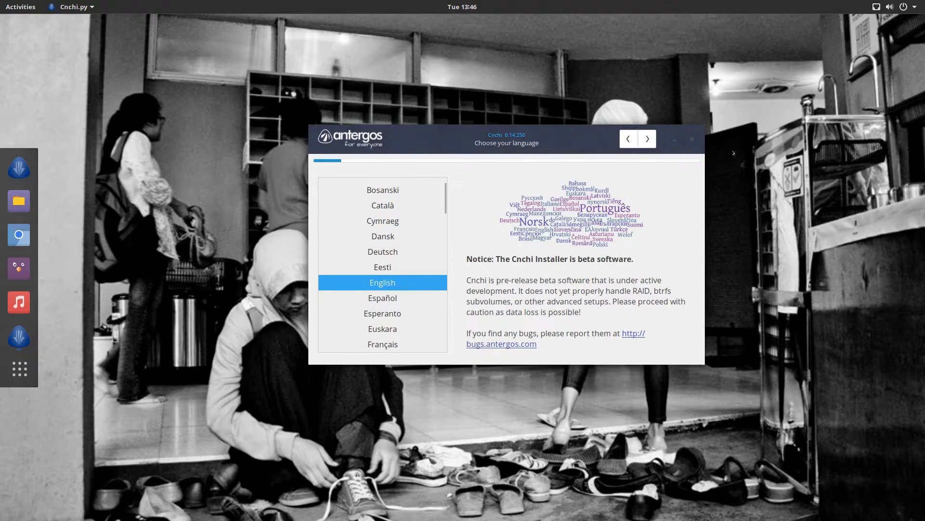
click(648, 139)
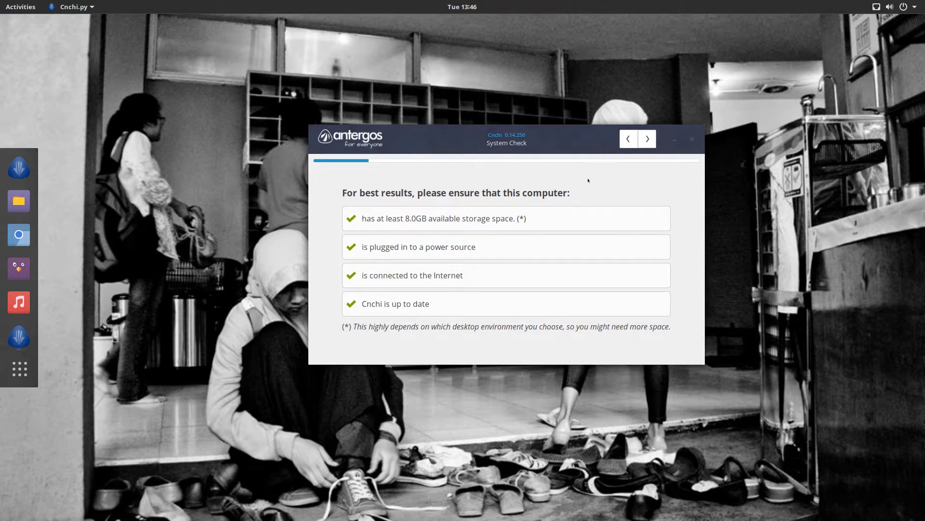
drag(460, 153, 492, 174)
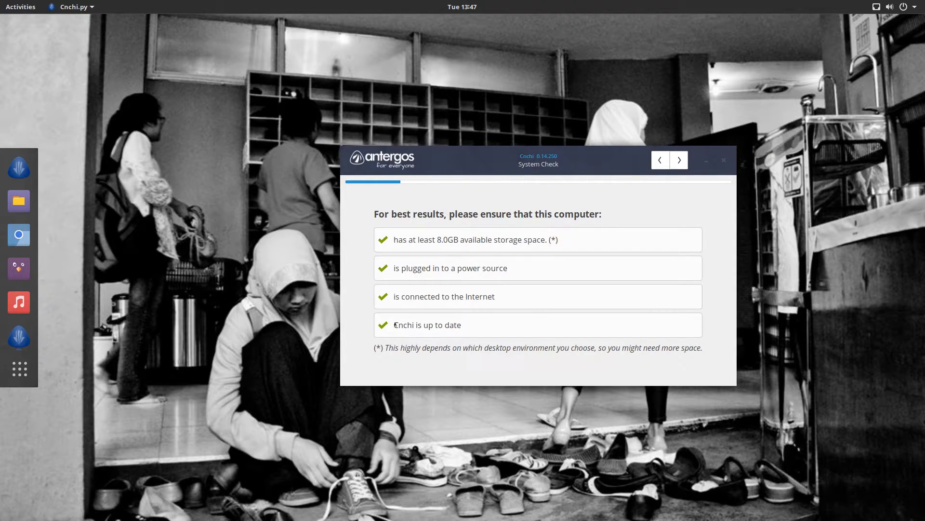
drag(488, 160, 442, 149)
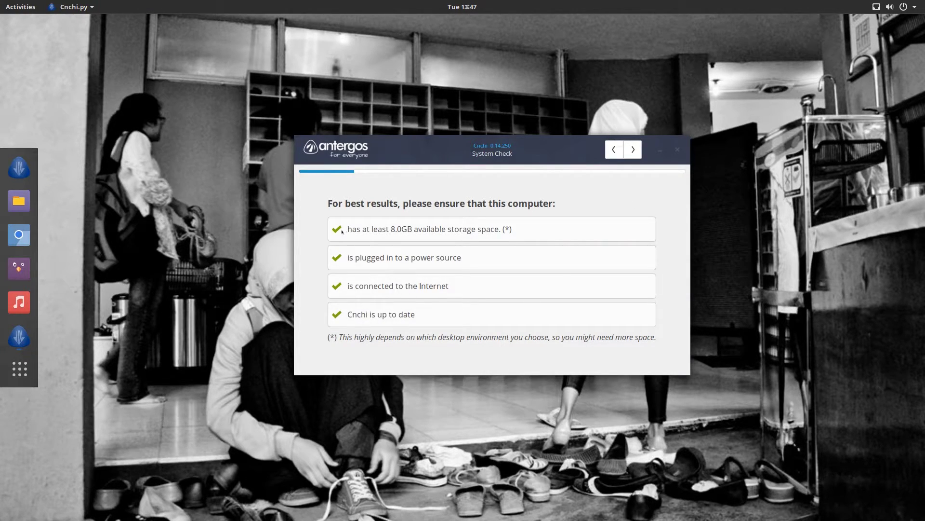
Set the location to English (US), United States
click(625, 153)
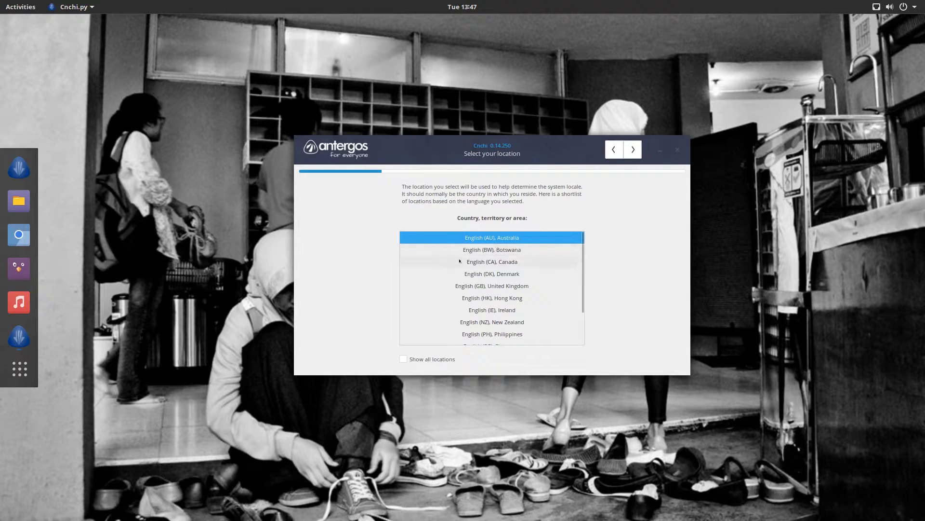
scroll(477, 268, down, 2)
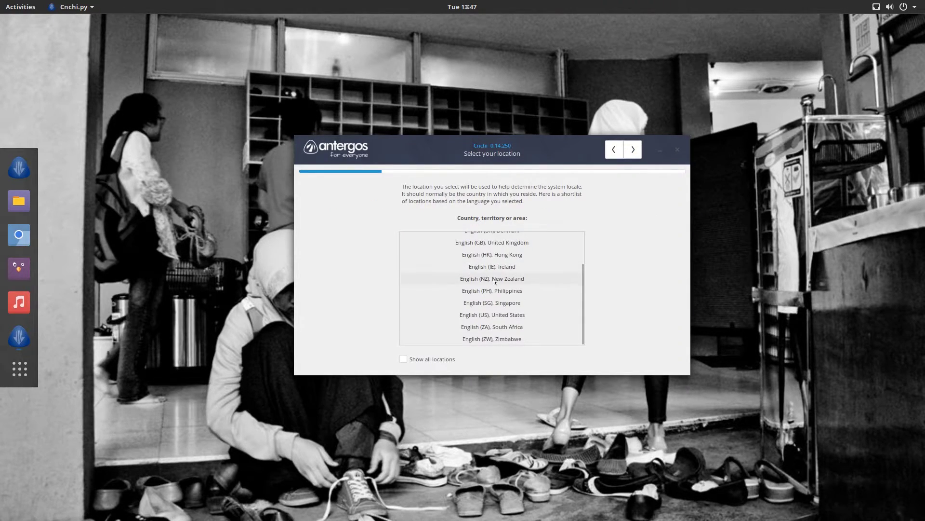
scroll(496, 282, up, 2)
scroll(506, 260, down, 2)
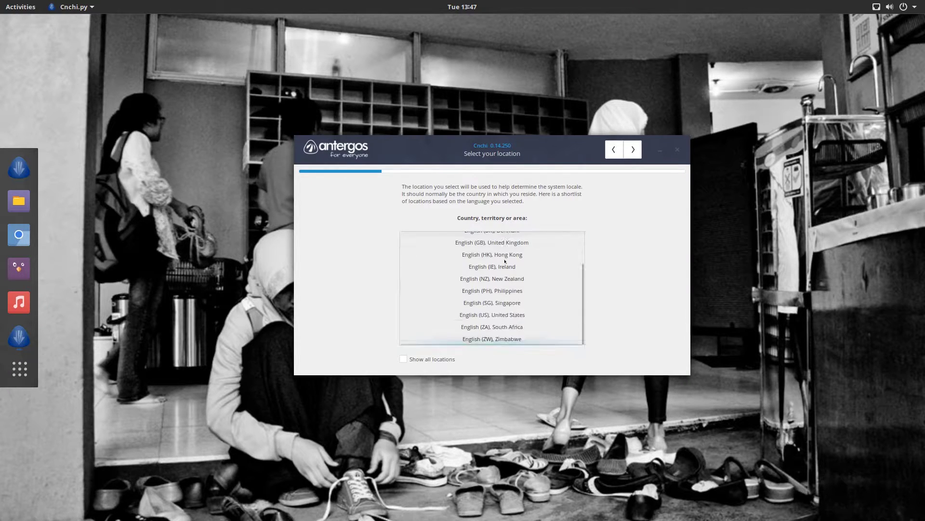
click(482, 315)
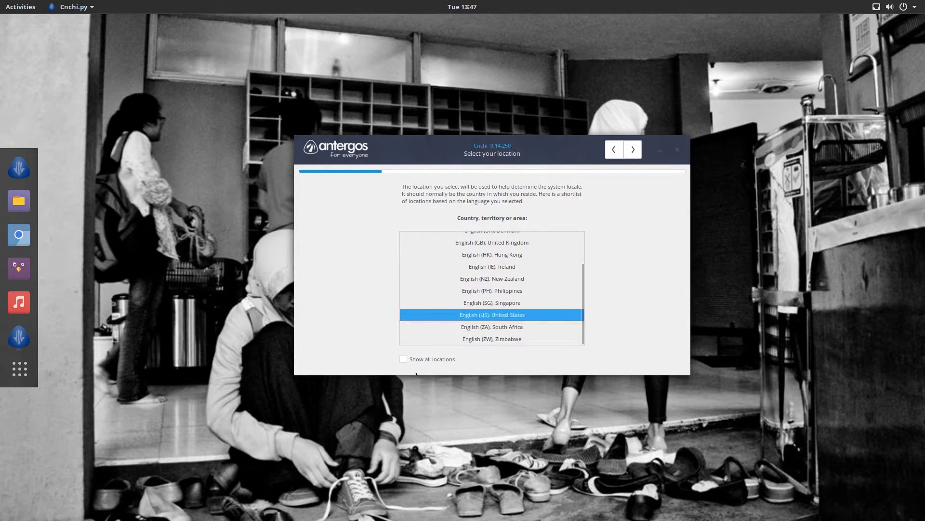
click(633, 149)
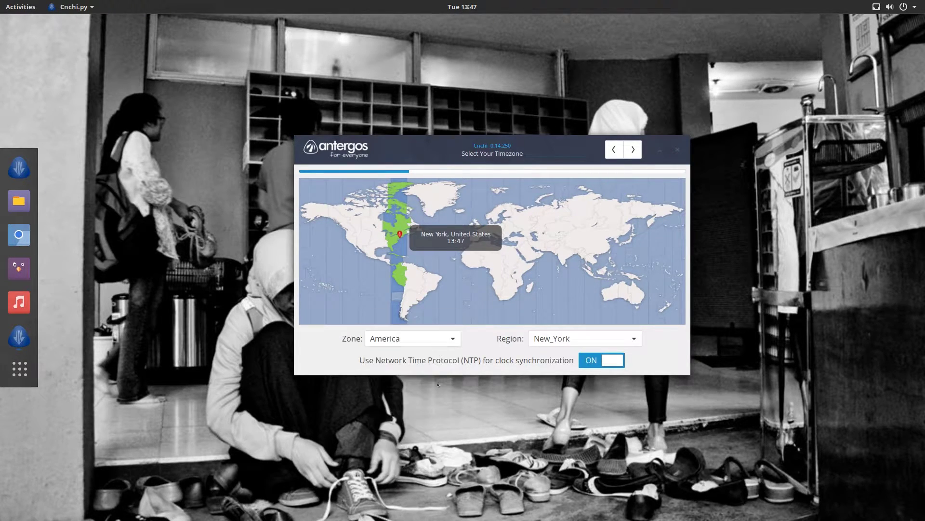
Keep the America/New_York timezone and continue to the keyboard layout page
click(443, 340)
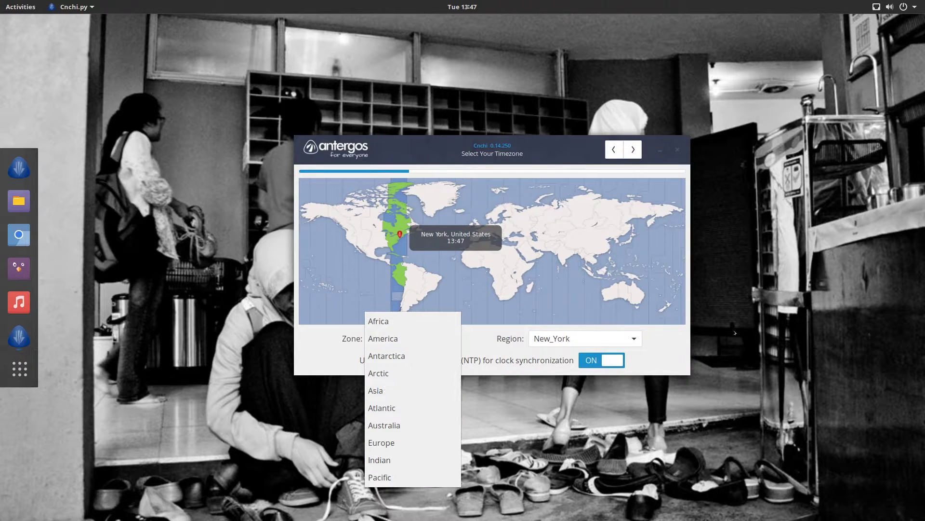
click(675, 335)
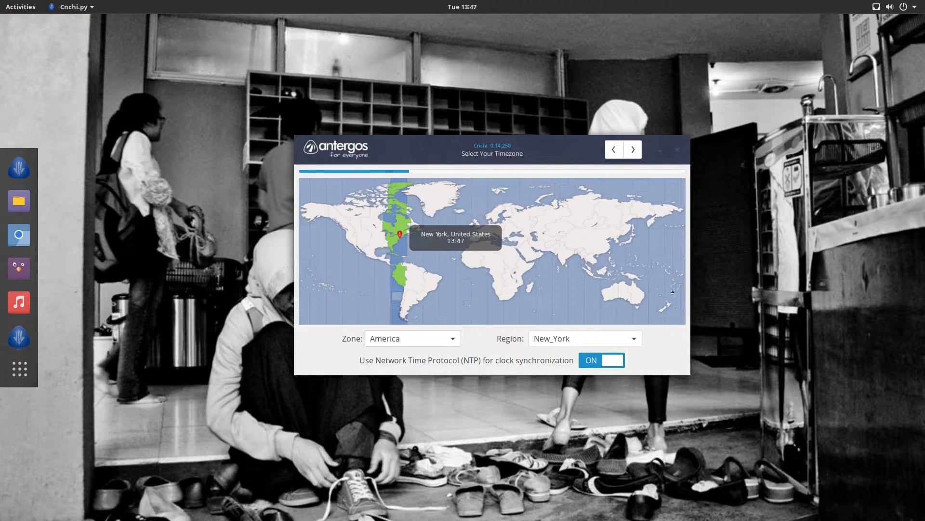
click(633, 150)
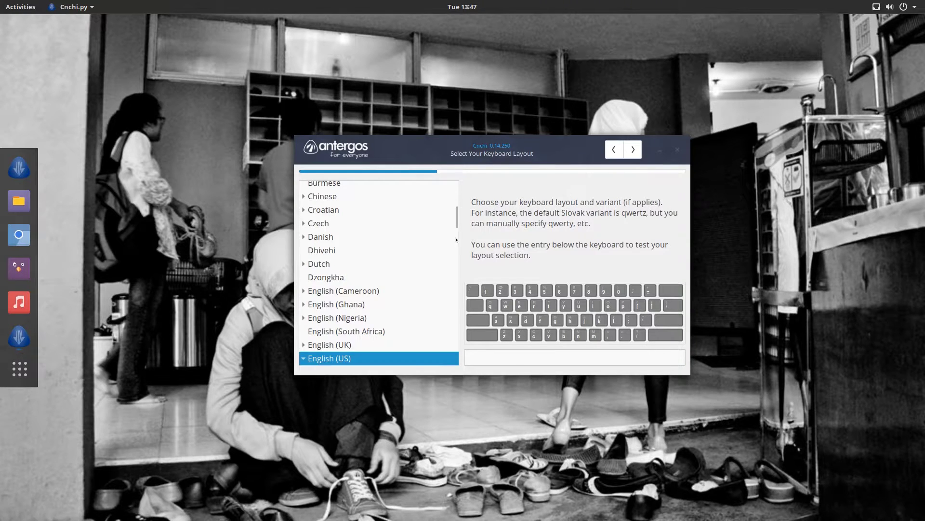
Keep the English (US) keyboard layout after test-typing in the test field, and continue
scroll(364, 340, down, 1)
scroll(322, 351, down, 10)
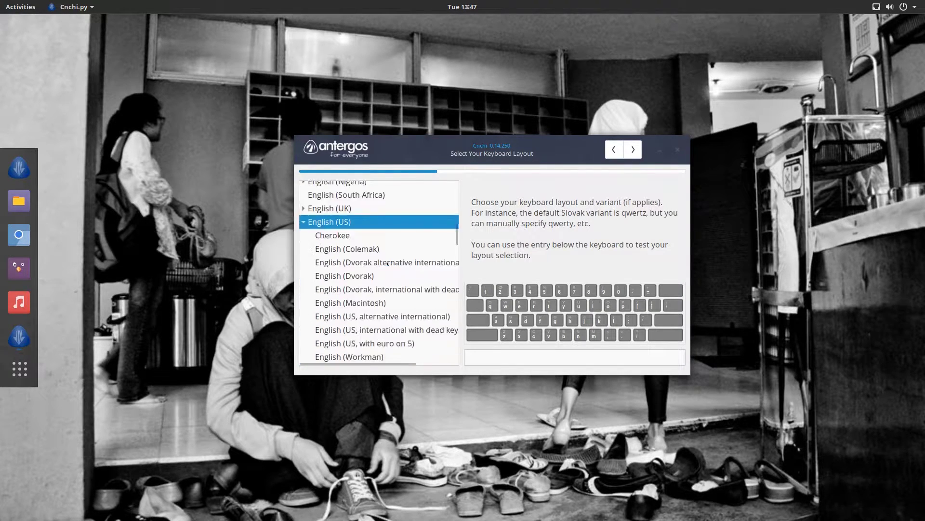
scroll(353, 247, up, 4)
scroll(358, 249, up, 1)
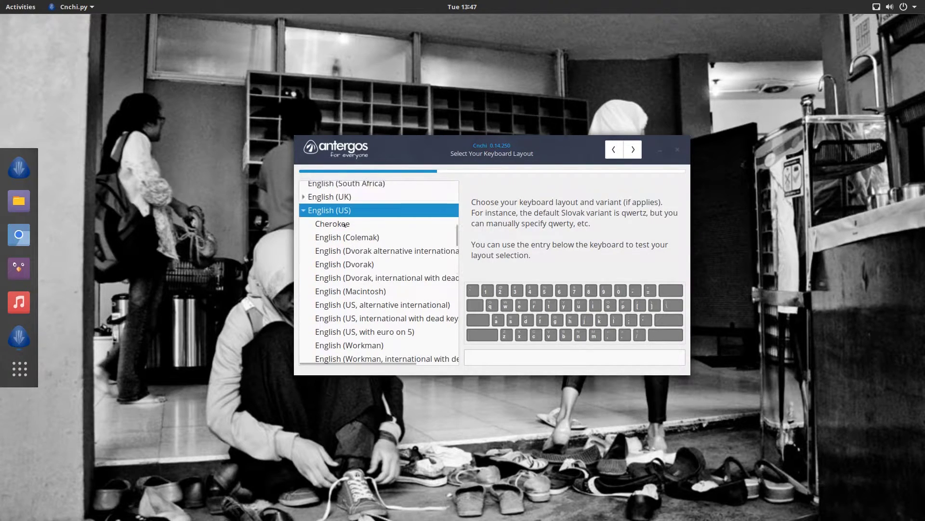
click(339, 223)
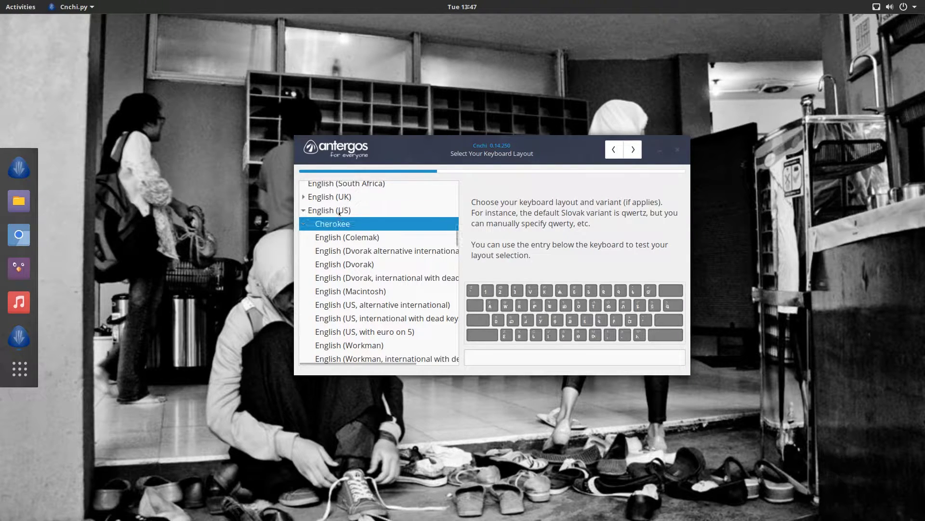
click(338, 210)
click(555, 357)
text(t)
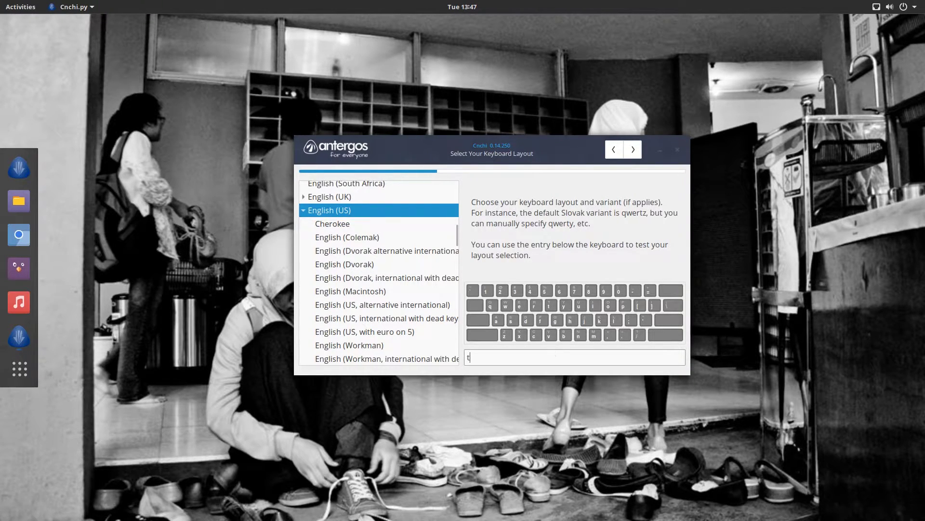
text(hredfasdf23412434sdfbytef)
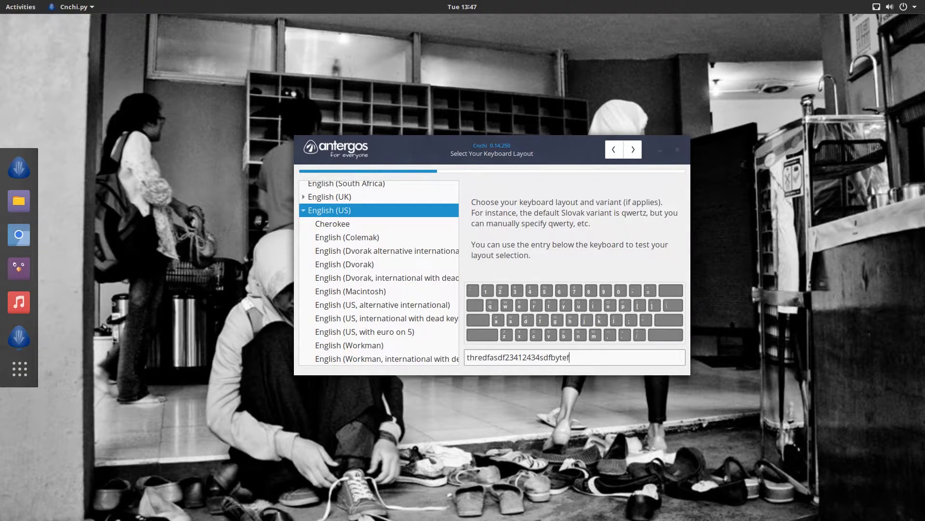
click(633, 150)
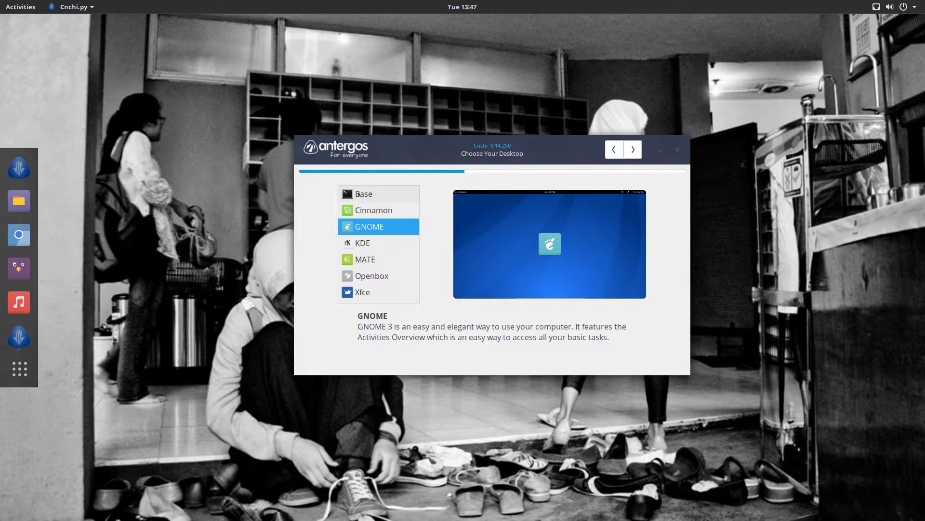
Compare the Cinnamon, KDE and Base desktop options against GNOME
click(359, 210)
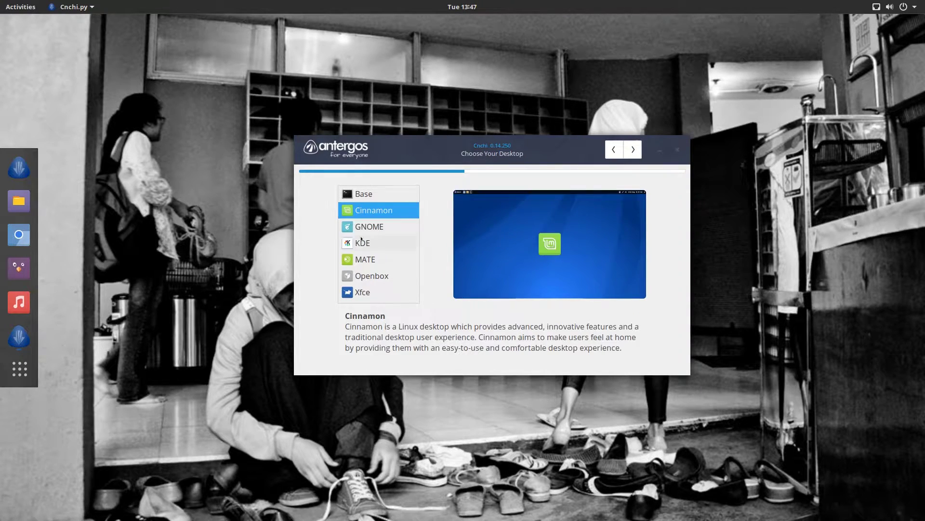
click(359, 243)
click(359, 228)
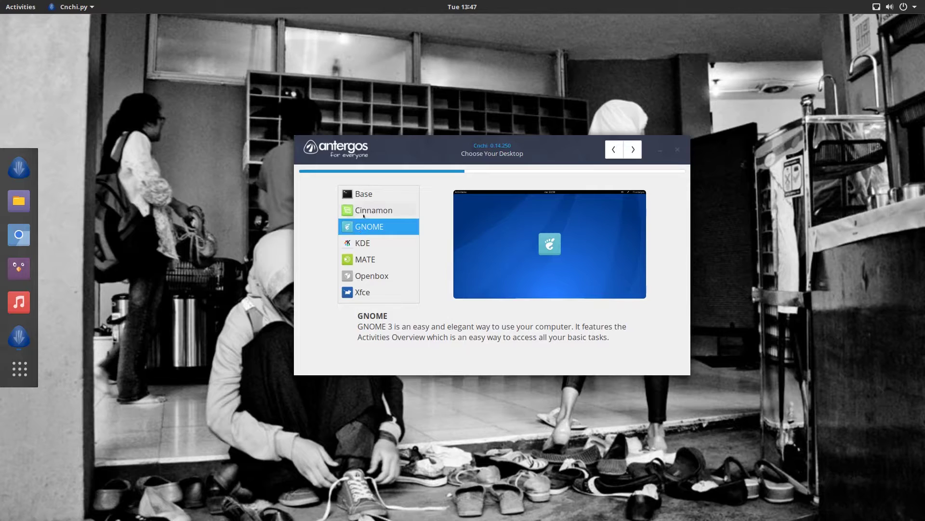
click(361, 211)
click(362, 227)
click(364, 195)
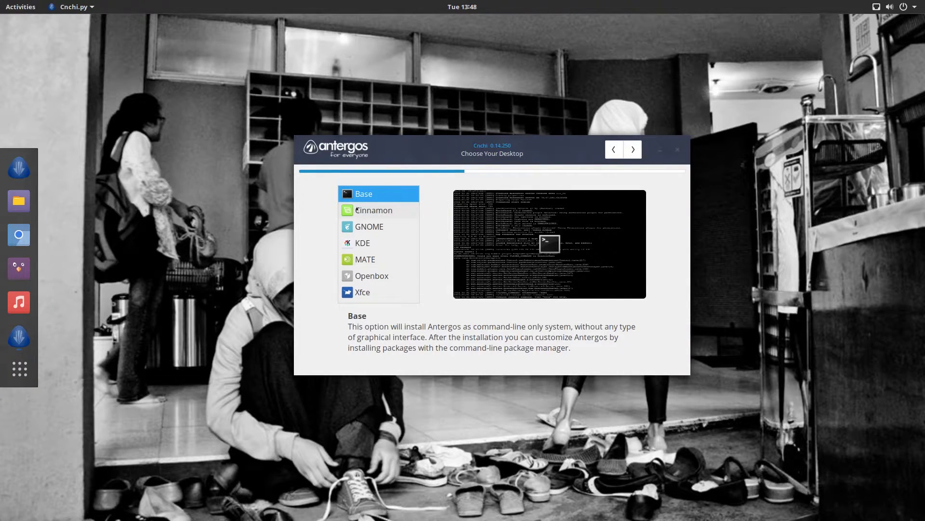
click(357, 209)
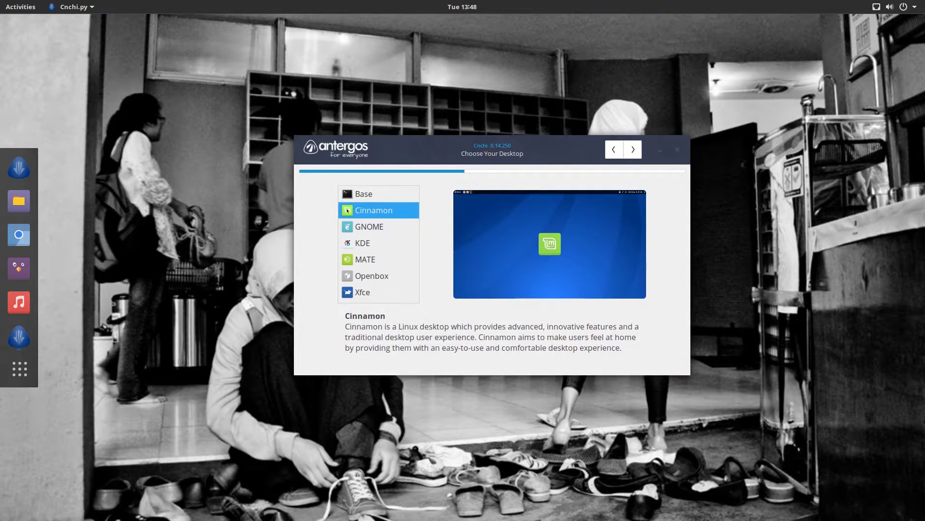
click(364, 226)
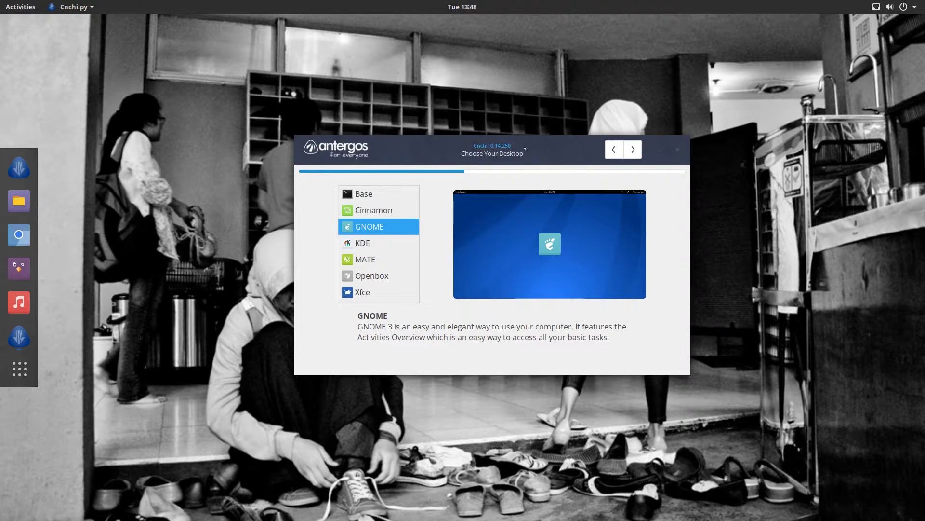
drag(525, 147, 532, 153)
Preview KDE, MATE, Openbox and Xfce, then choose GNOME and continue
click(400, 248)
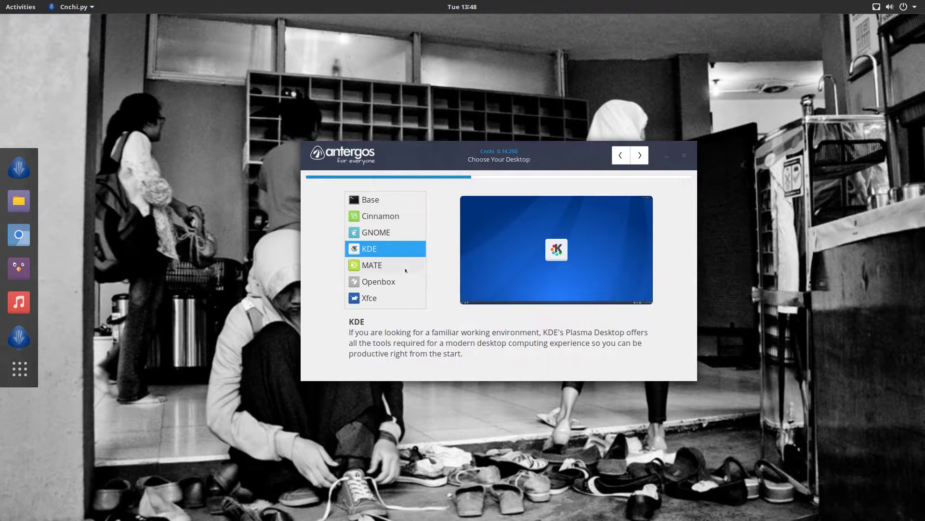
click(405, 268)
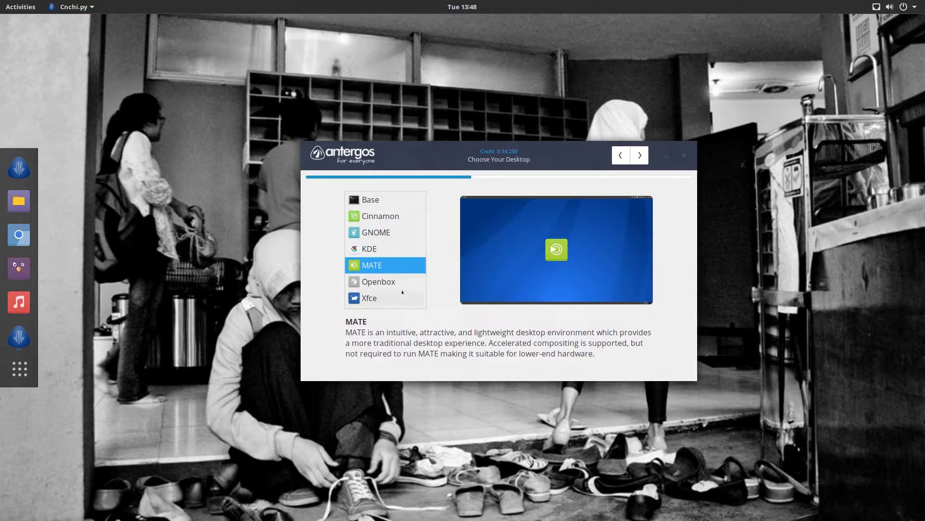
click(393, 282)
click(379, 298)
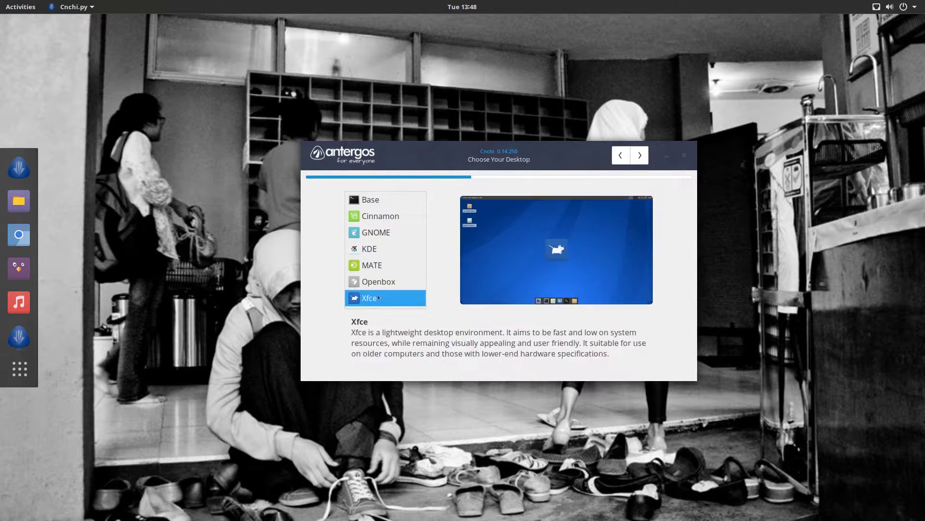
click(385, 233)
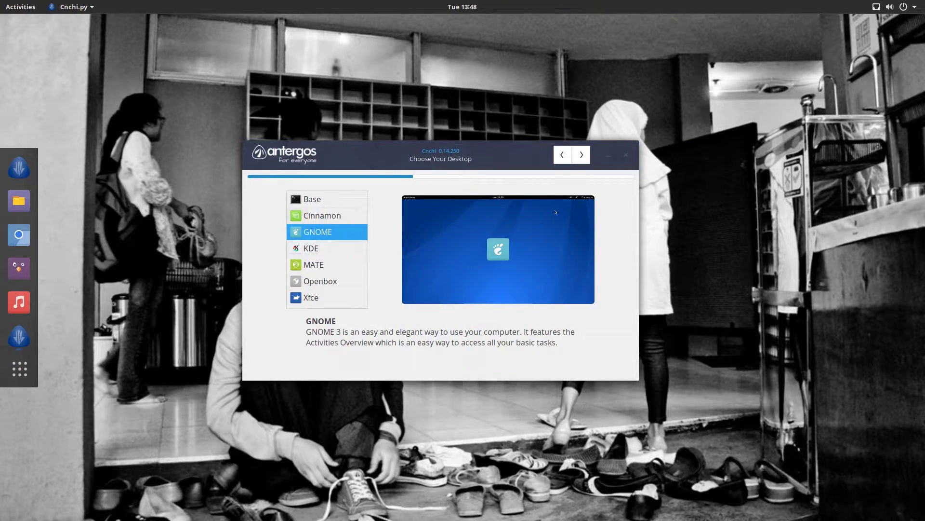
key(Return)
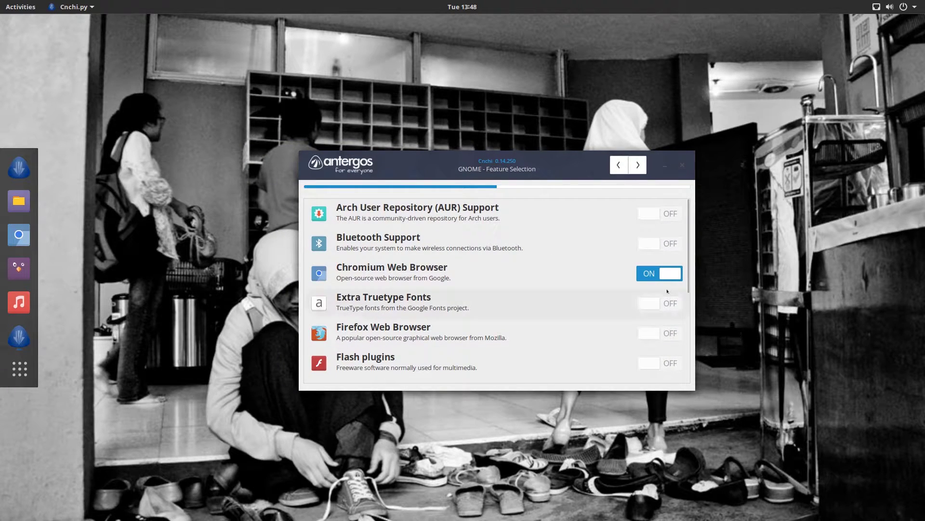
Switch on AUR Support, Bluetooth Support and Extra Truetype Fonts
scroll(658, 350, down, 5)
scroll(647, 336, up, 5)
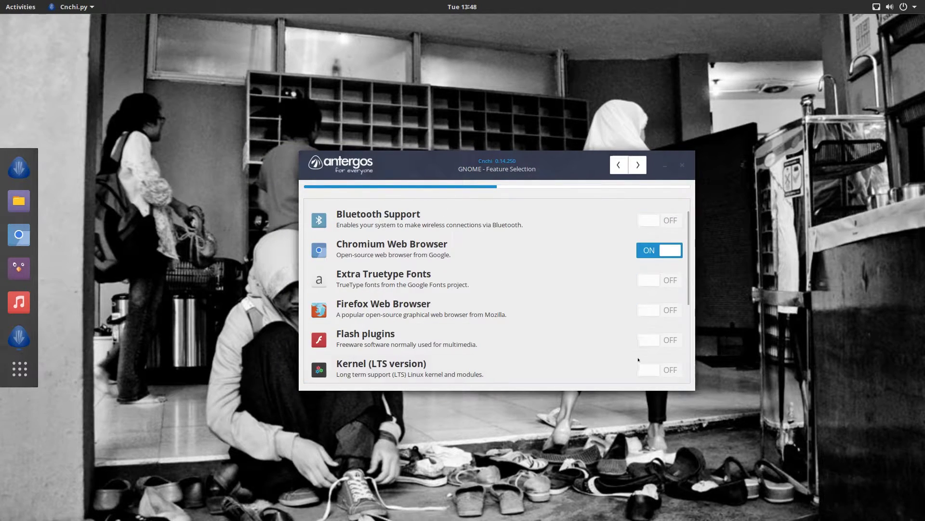
scroll(675, 205, down, 5)
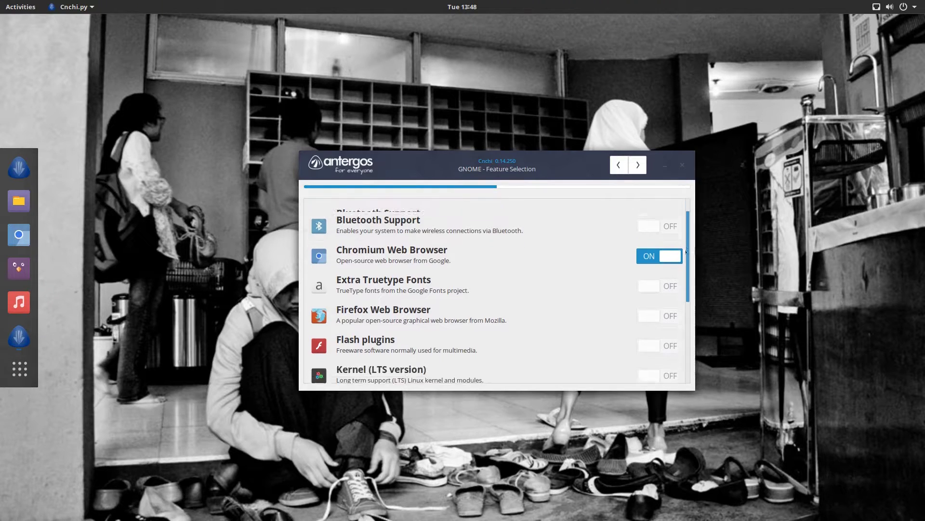
scroll(678, 200, up, 5)
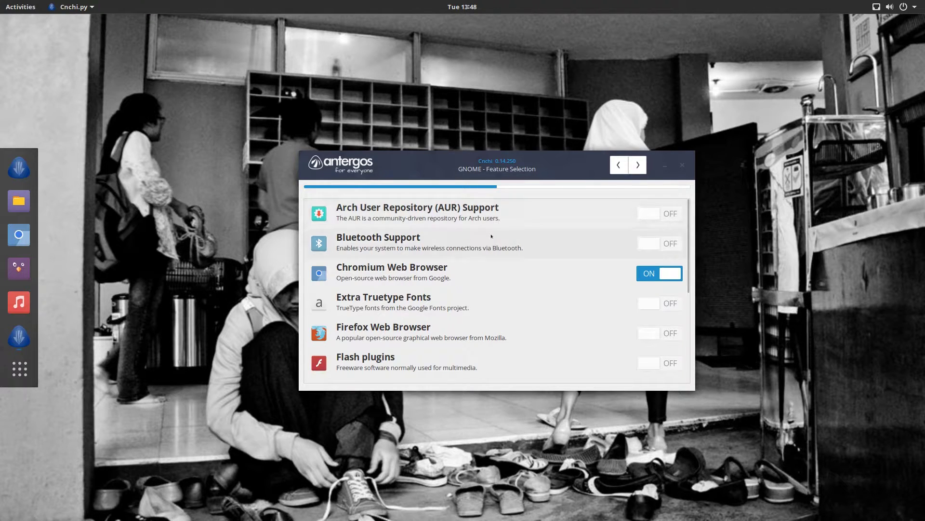
click(659, 214)
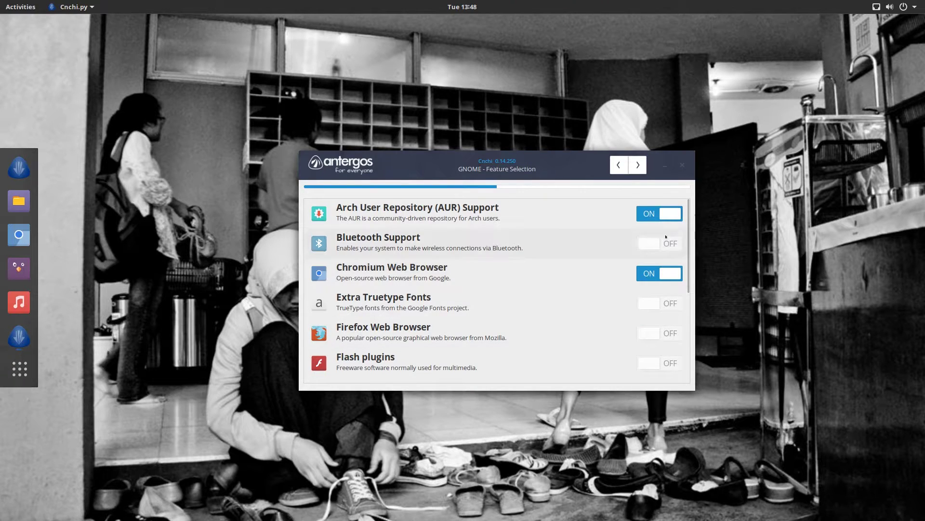
click(659, 244)
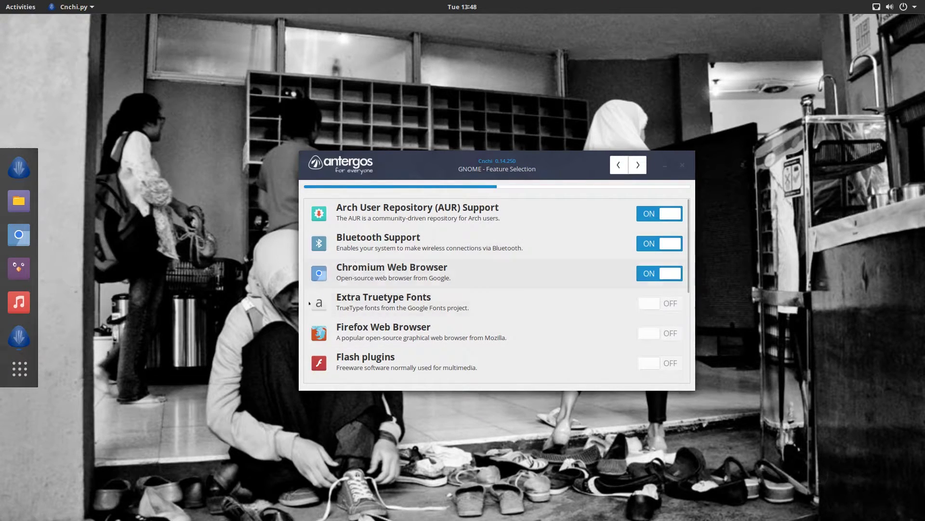
click(640, 308)
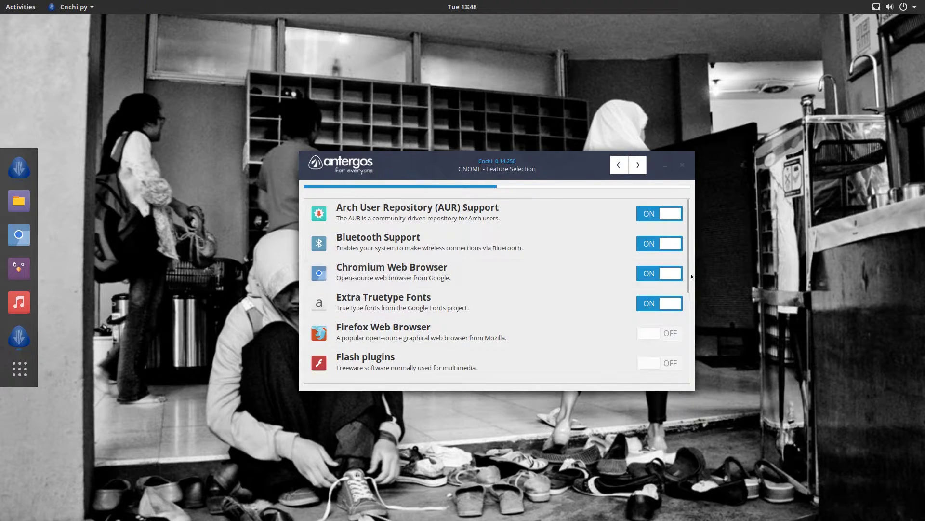
Include LibreOffice in the features and continue to the AUR disclaimer
scroll(660, 303, down, 3)
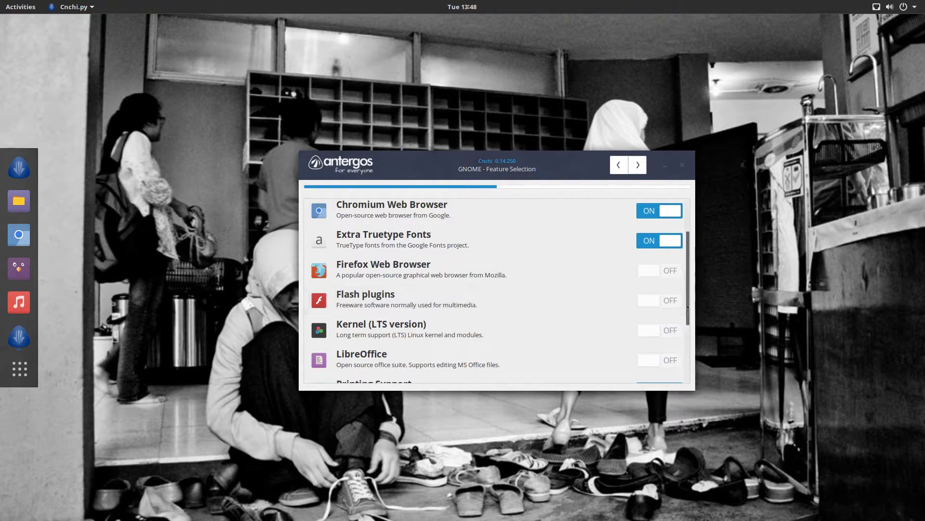
scroll(682, 324, down, 1)
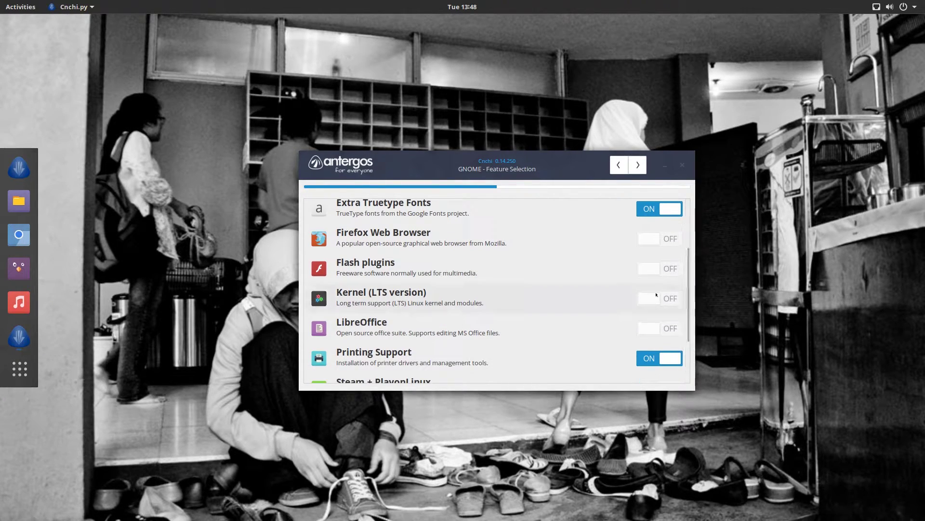
mouse_move(660, 297)
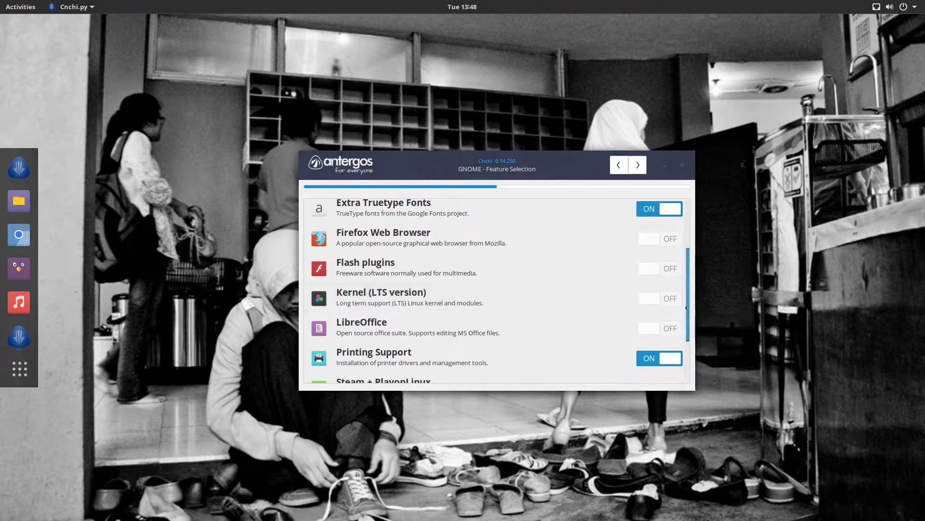
scroll(379, 264, down, 1)
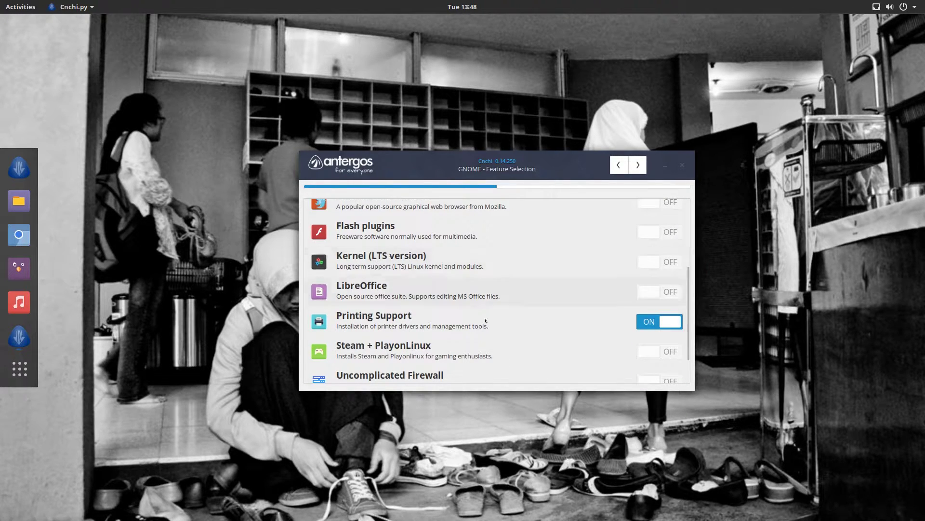
click(656, 297)
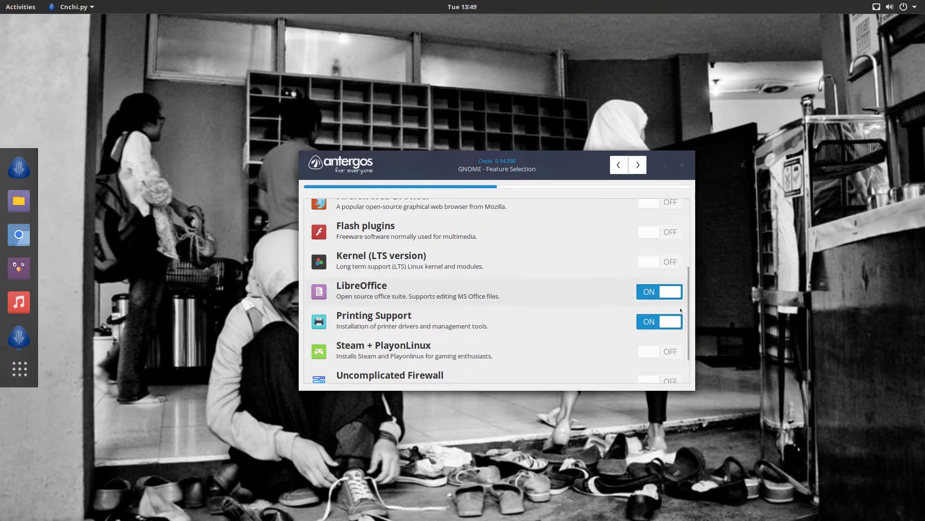
scroll(686, 329, down, 1)
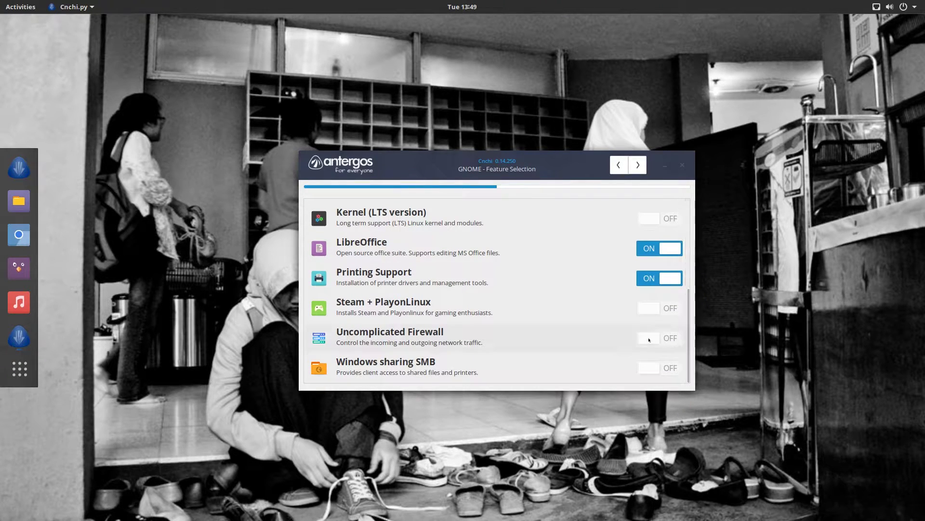
mouse_move(392, 313)
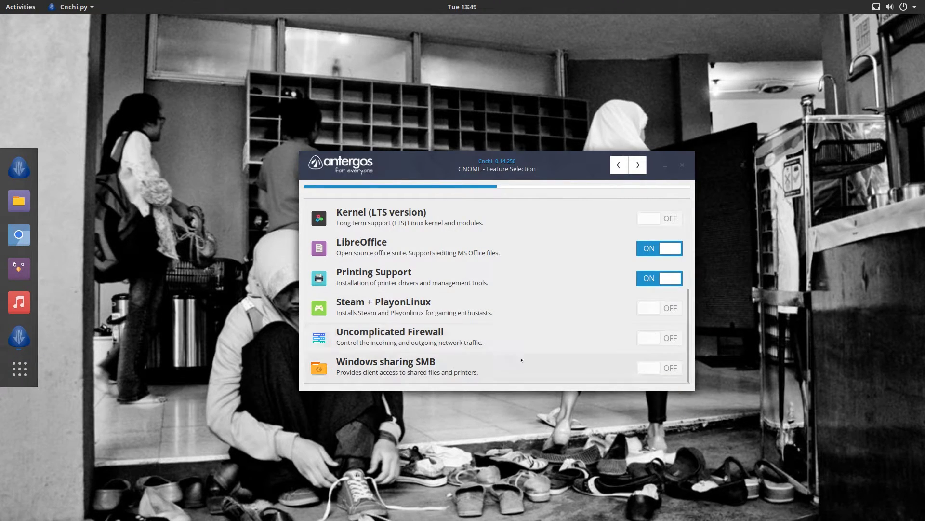
scroll(670, 329, up, 7)
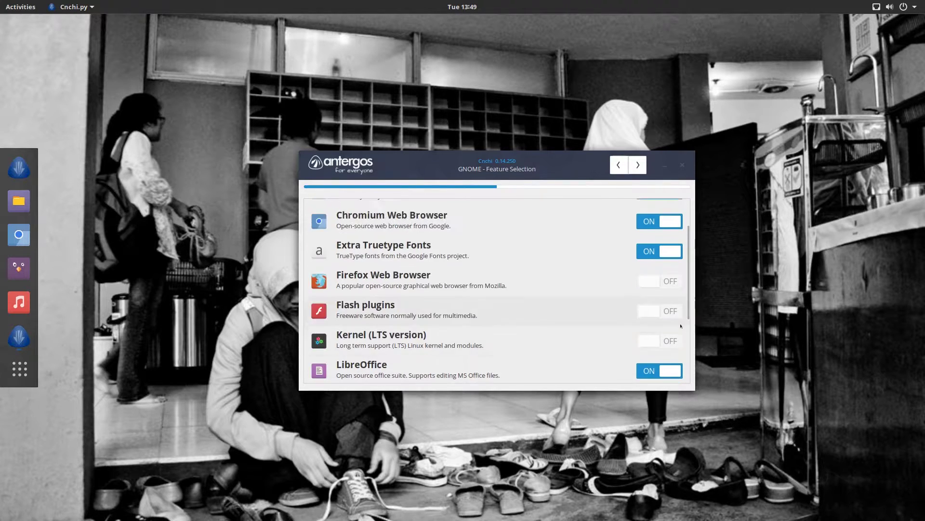
scroll(646, 314, down, 1)
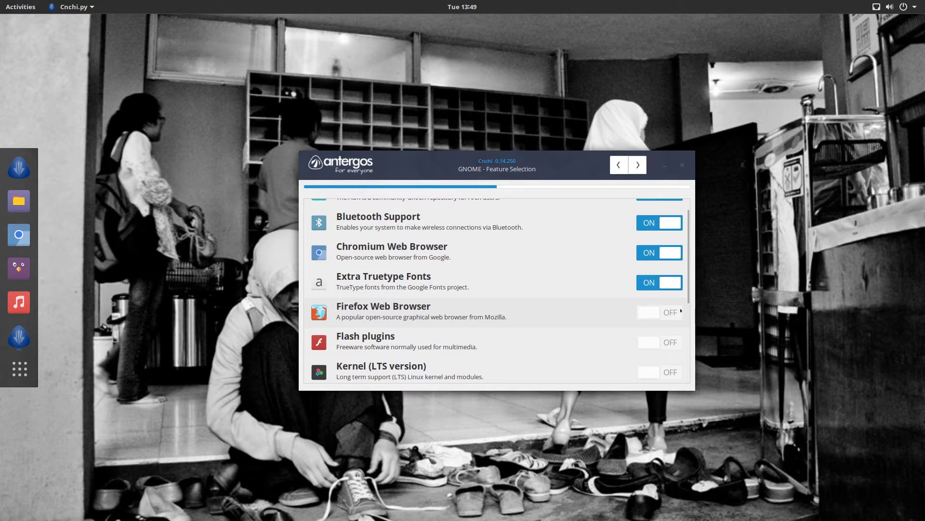
mouse_move(688, 295)
mouse_down()
mouse_move(685, 384)
mouse_move(686, 294)
mouse_up()
click(638, 164)
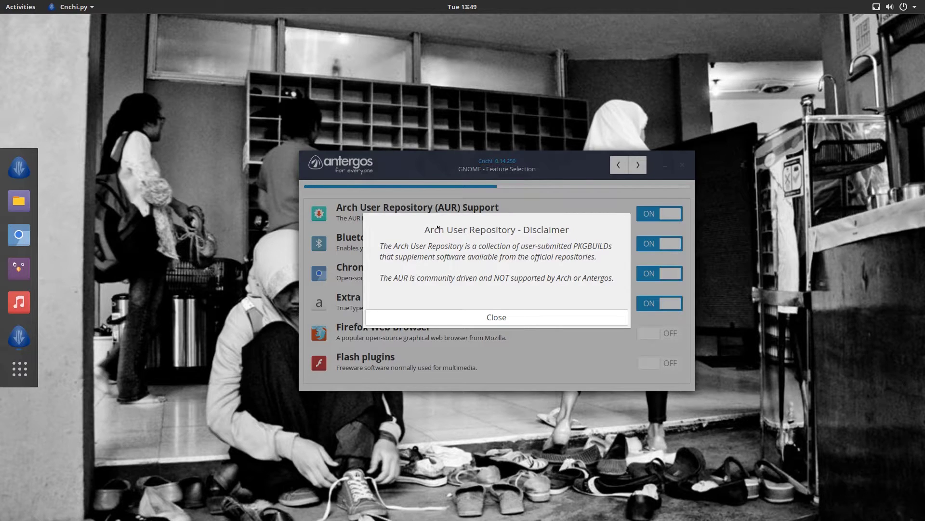
Dismiss the AUR disclaimer and try encryption and LVM, leaving both off
click(469, 315)
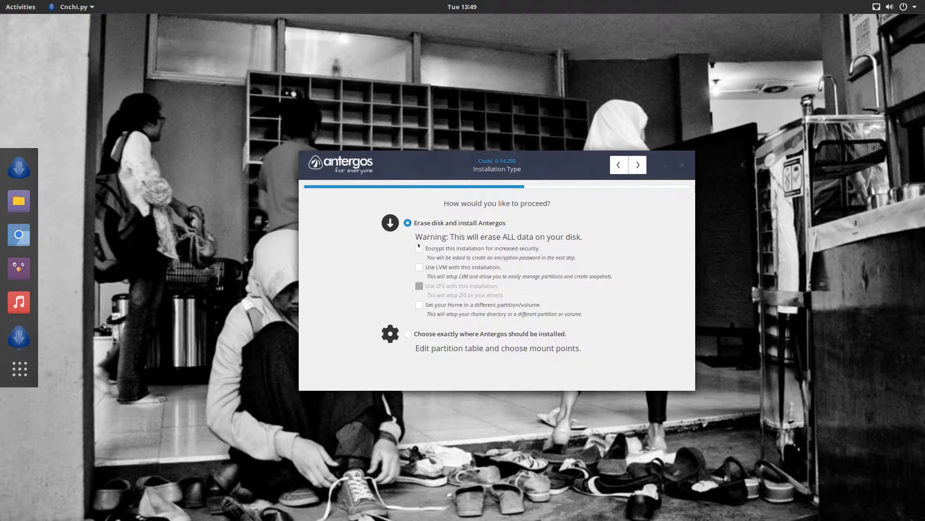
drag(491, 157, 475, 168)
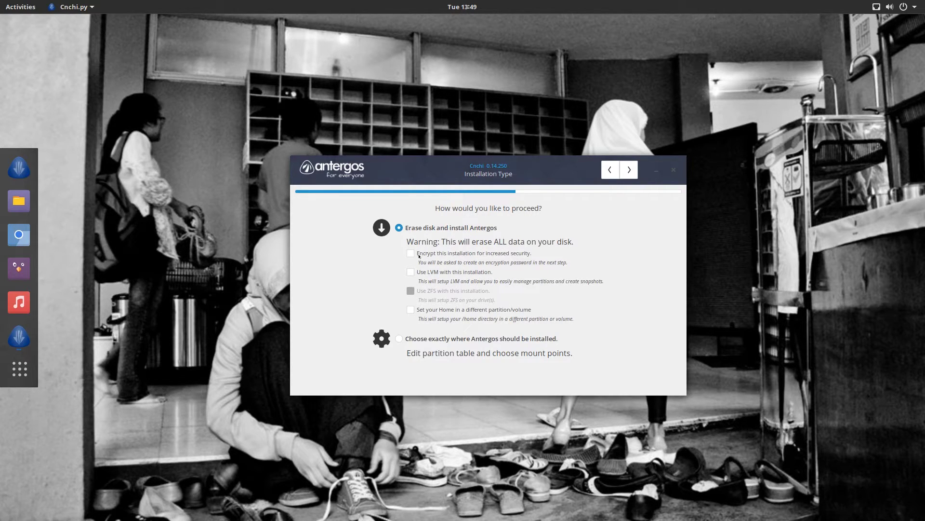
click(411, 253)
key(Tab)
key(space)
click(410, 254)
click(411, 253)
click(412, 253)
Leave the separate home partition off and pick 'Choose exactly where Antergos should be installed'
click(410, 309)
click(410, 310)
drag(489, 169, 494, 158)
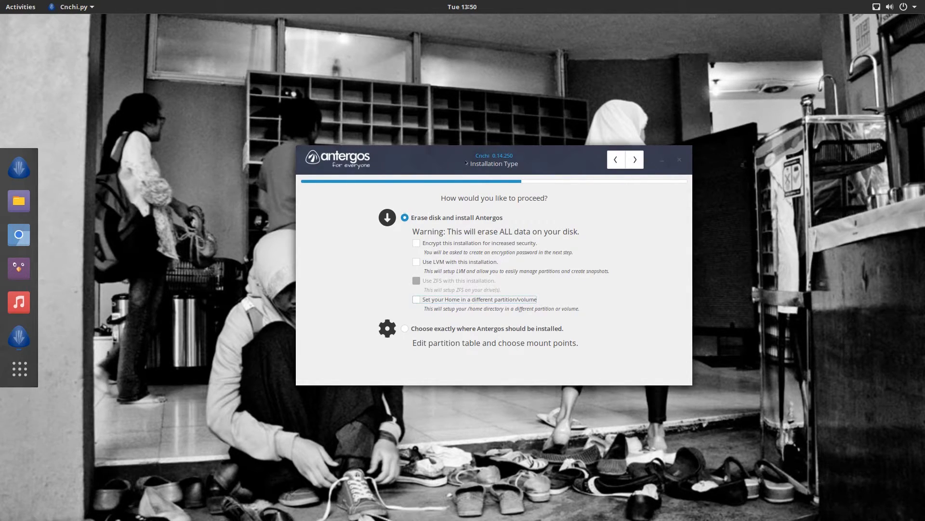
drag(464, 162, 465, 168)
click(405, 333)
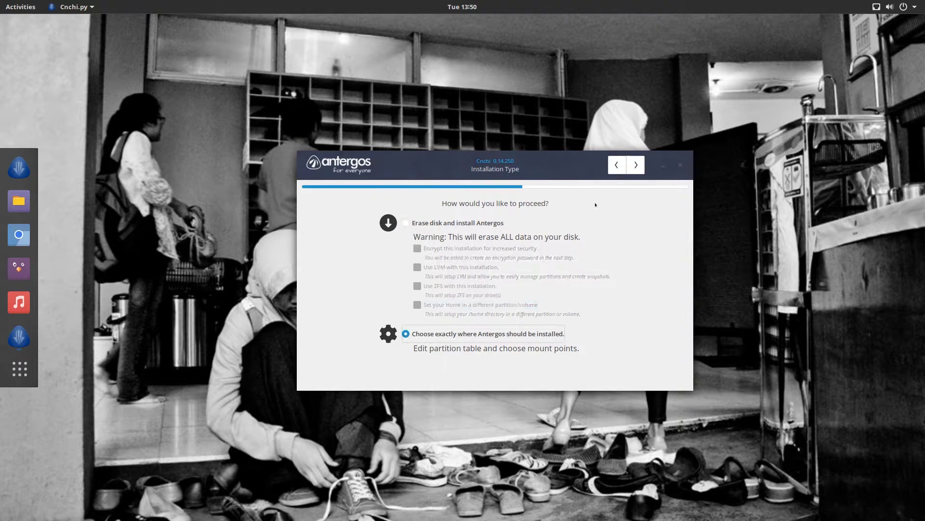
Select /dev/sda in the partition editor, then return to Installation Type
click(636, 165)
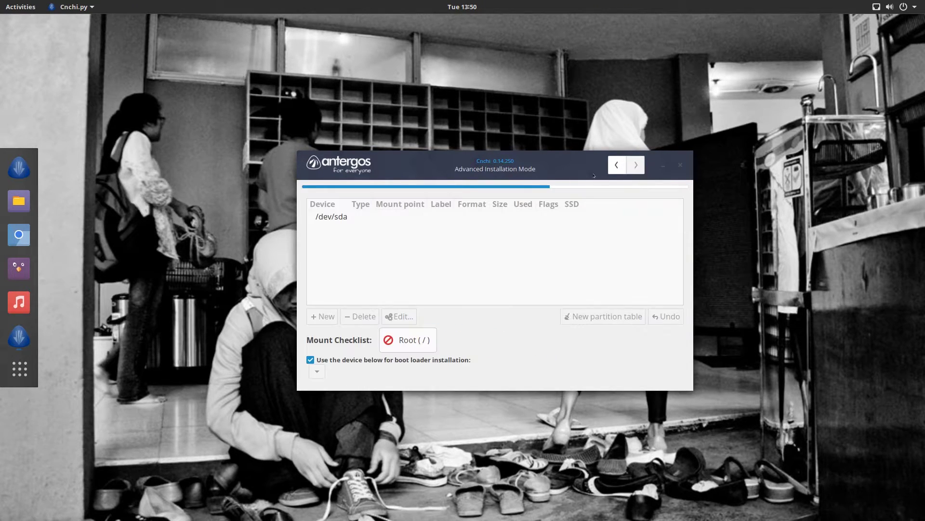
drag(594, 175, 534, 163)
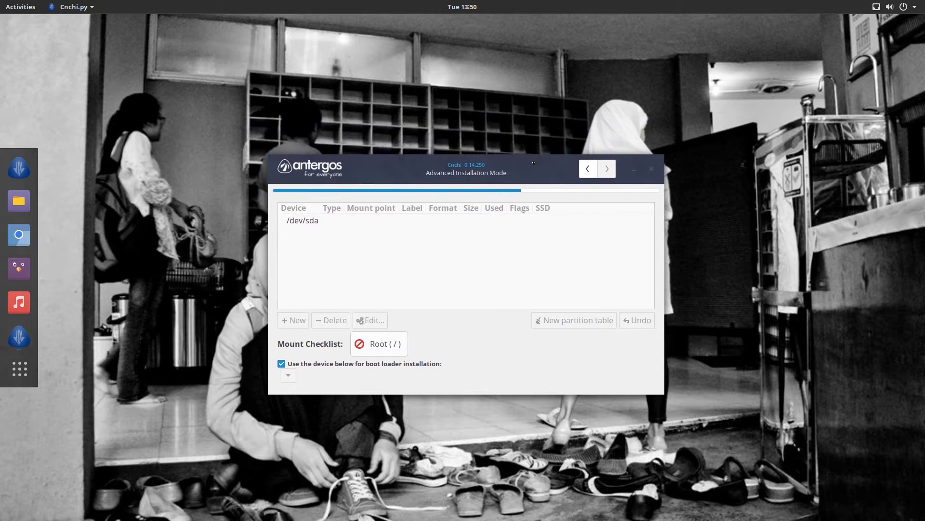
click(356, 224)
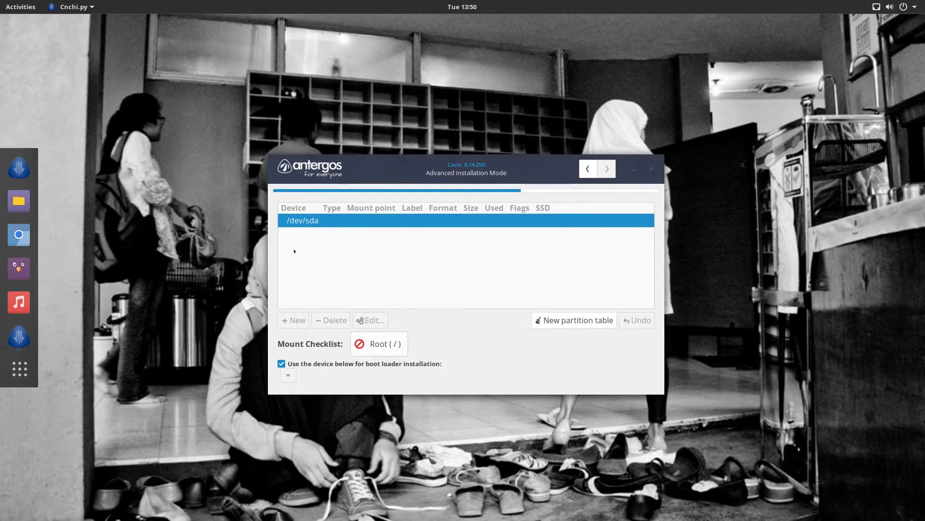
click(587, 169)
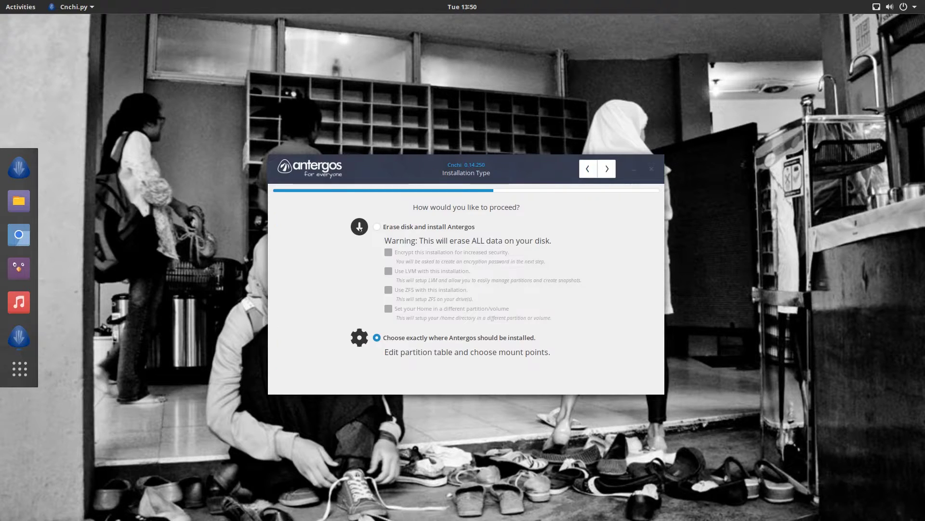
In automatic mode, keep the 16 GB VBOX disk /dev/sda as install drive and boot loader target
click(607, 168)
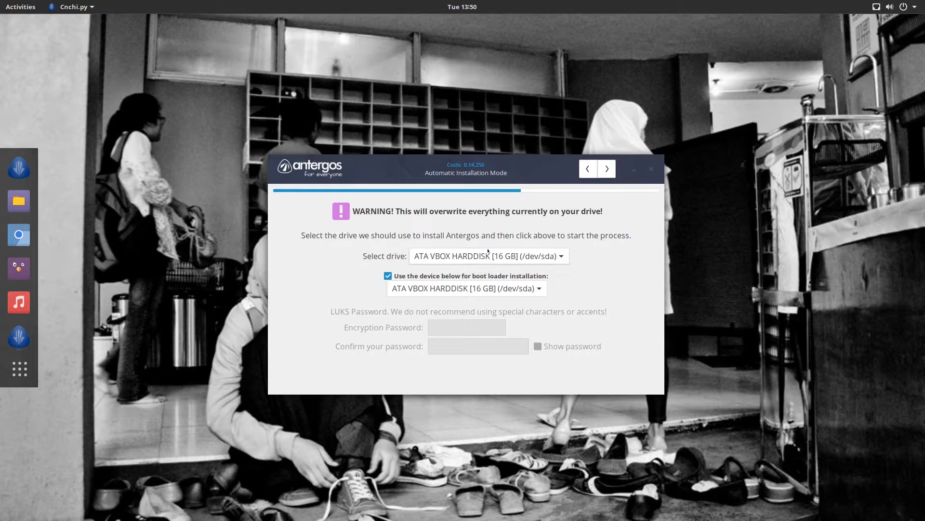
click(534, 260)
click(480, 285)
click(480, 287)
click(480, 287)
click(605, 169)
Review the installation summary and confirm wiping /dev/sda to start installing
scroll(501, 282, down, 3)
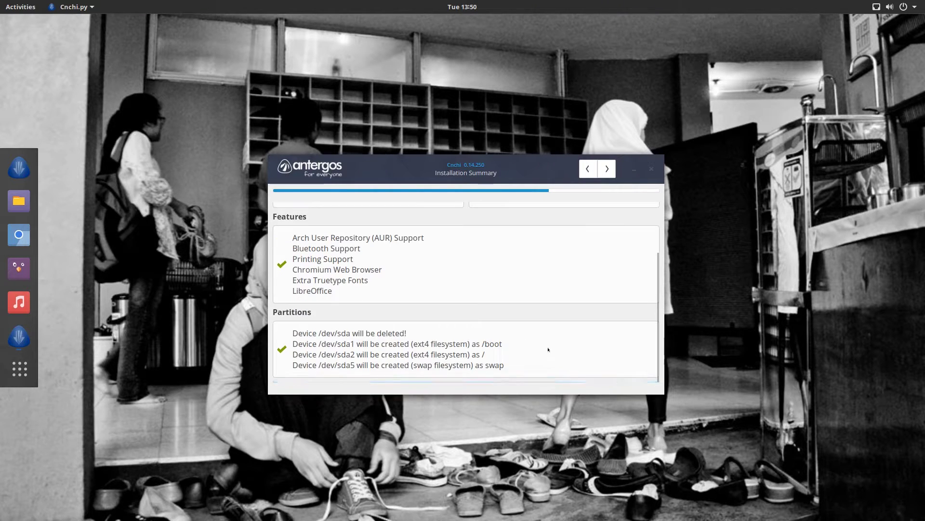
scroll(586, 279, up, 3)
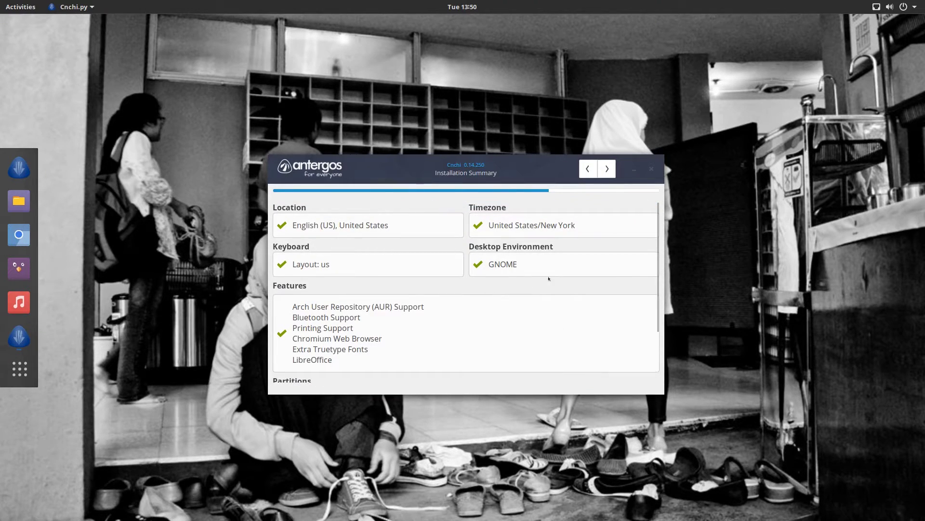
scroll(499, 292, down, 3)
scroll(502, 299, up, 3)
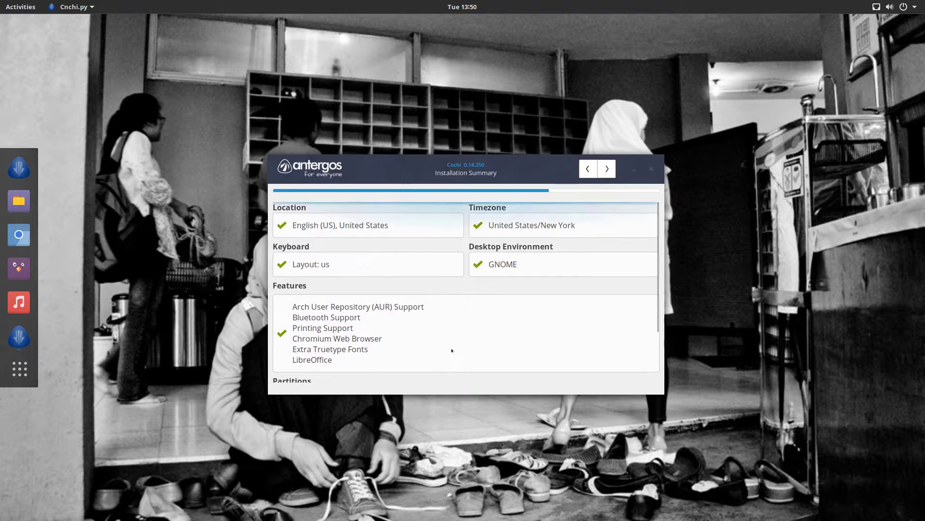
scroll(392, 335, down, 3)
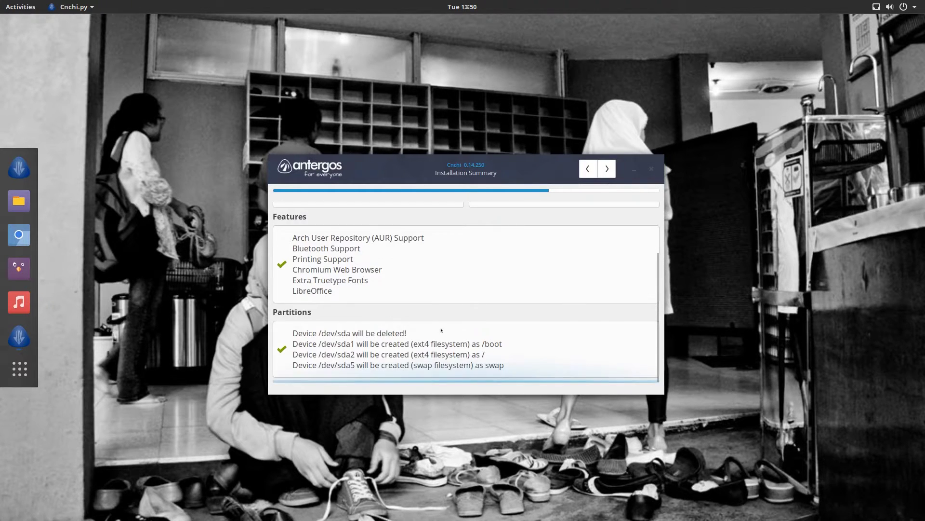
scroll(484, 348, up, 3)
scroll(484, 347, down, 2)
scroll(537, 265, down, 1)
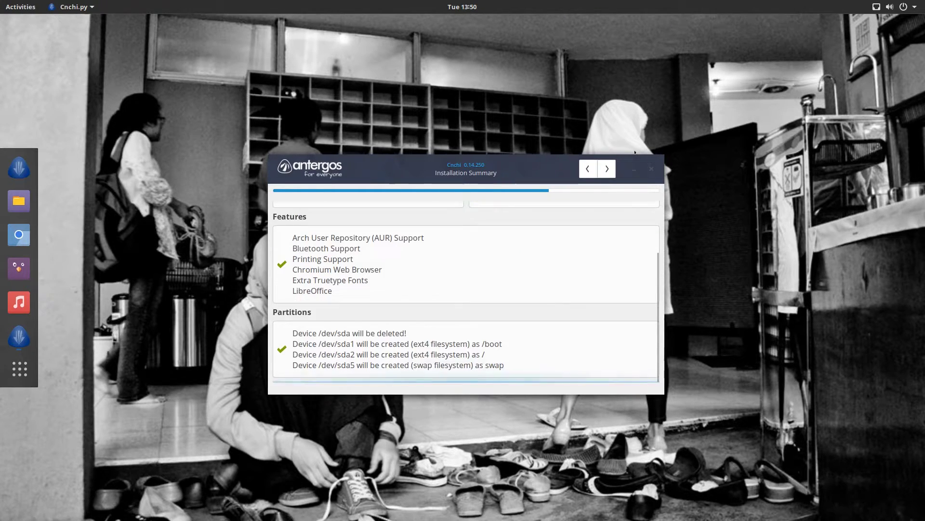
click(608, 172)
click(501, 299)
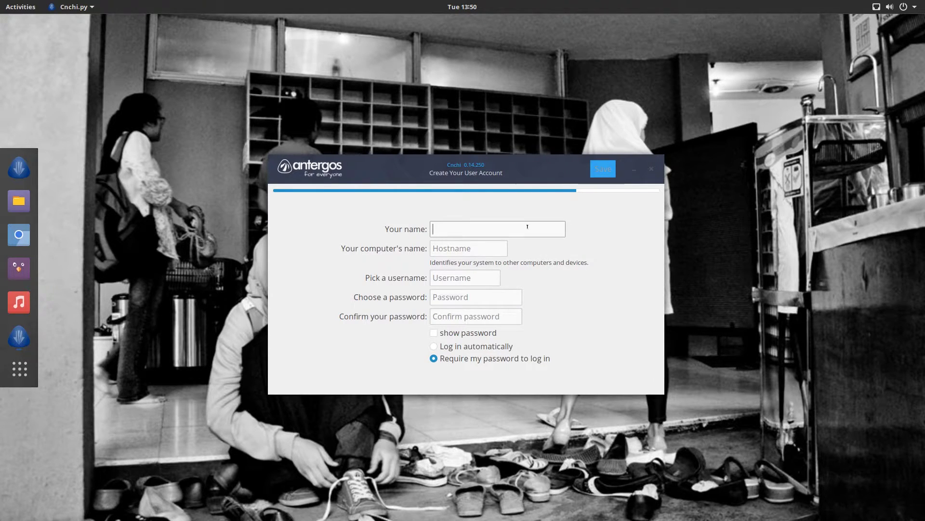
Enter the full name, computer name 'bol-ANTERGOS' and username, correcting a username typo
drag(515, 170, 539, 148)
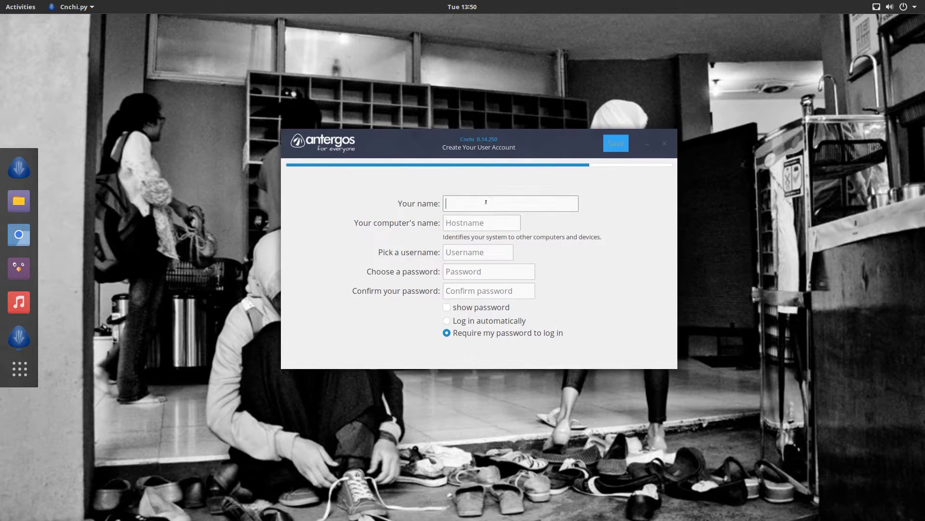
text(Byte of Linux)
key(Tab)
text(bol-)
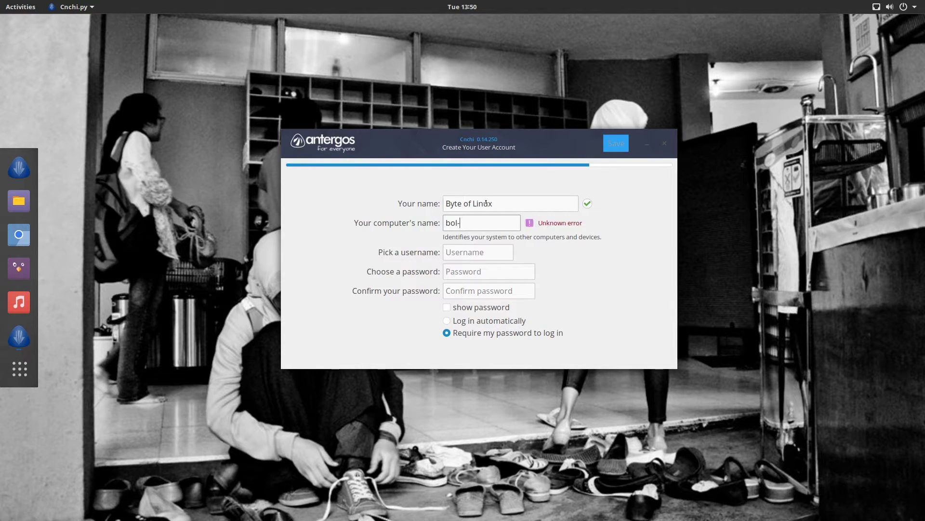
text(ANTERGOS)
key(Tab)
text(byteofl)
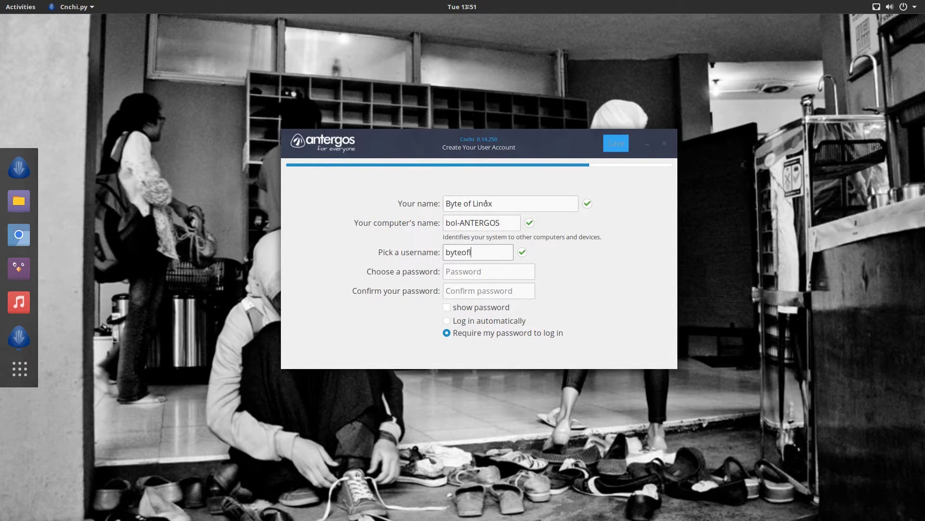
text(inxu)
key(Tab)
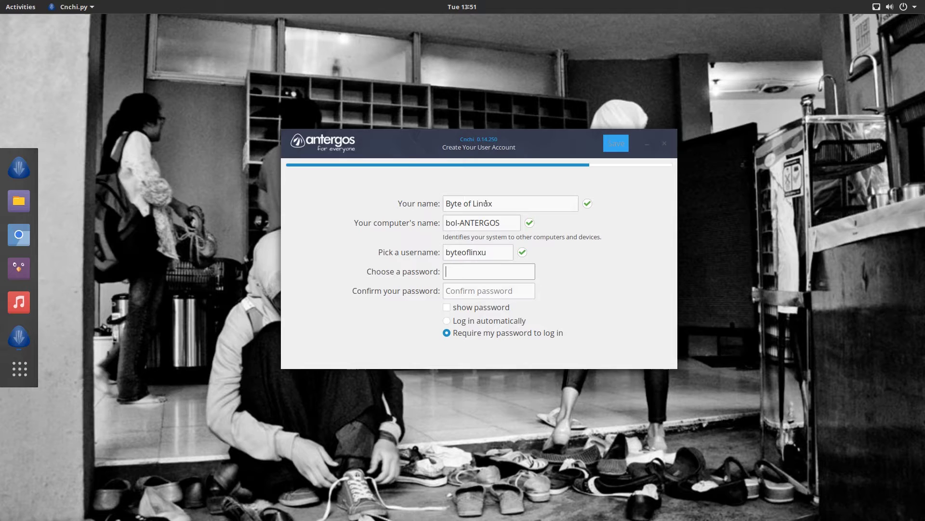
key(shift+Tab)
key(End)
key(BackSpace)
key(BackSpace)
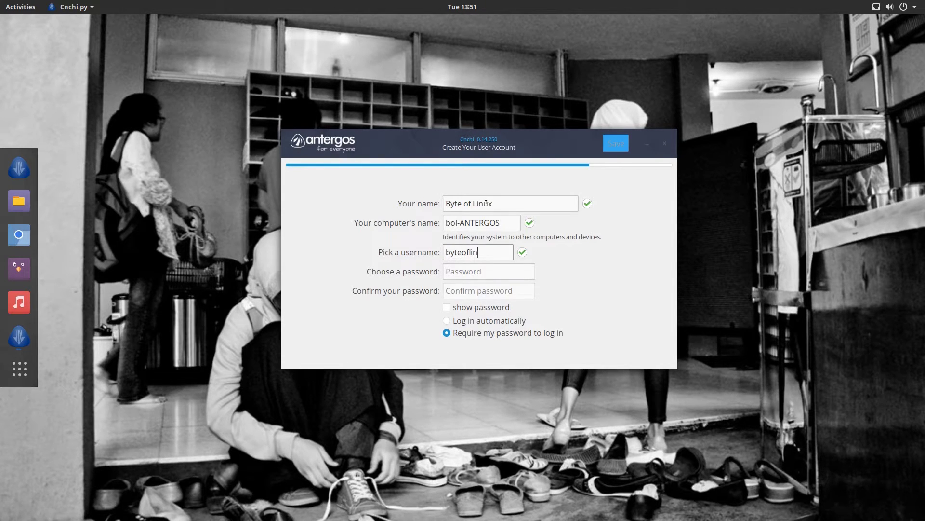
text(ux)
key(Tab)
Enter and confirm the account password, keeping password required at login
text(●●●●●●●●●●●)
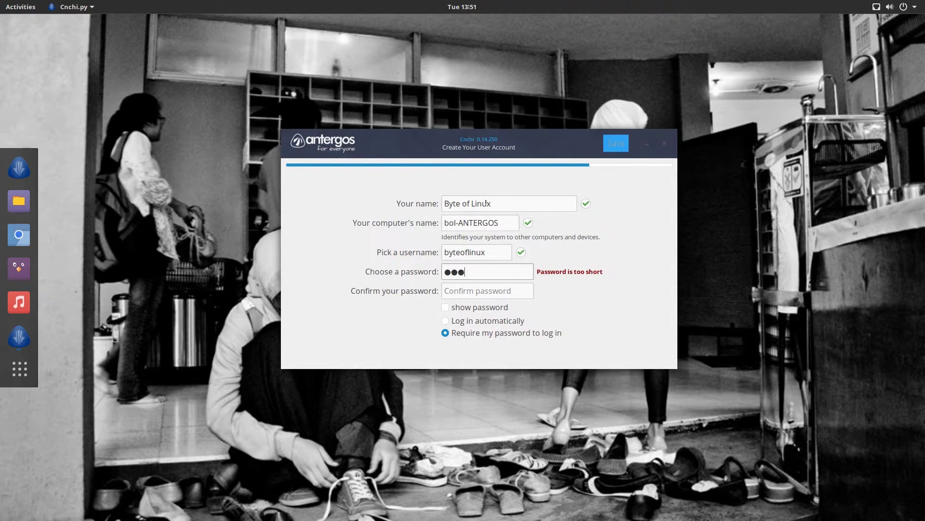
key(Tab)
text(●●●●●●●●●●●)
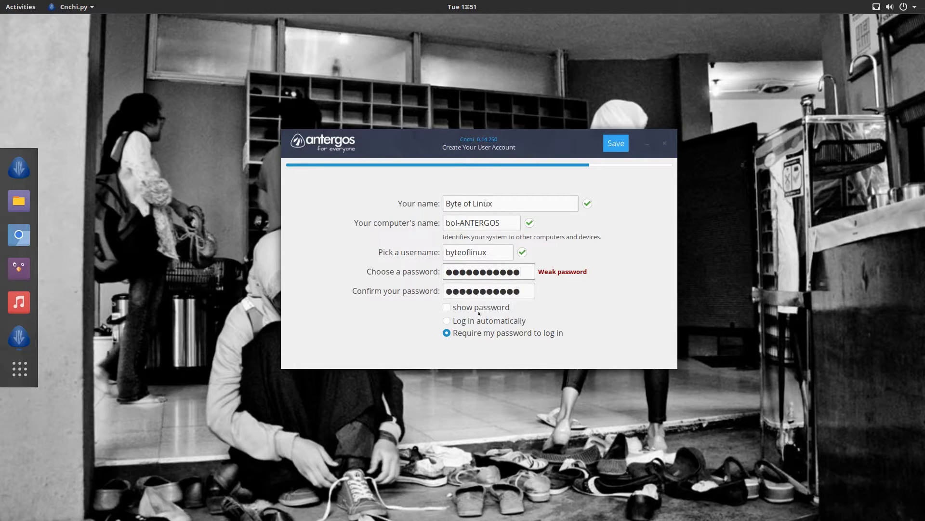
click(447, 321)
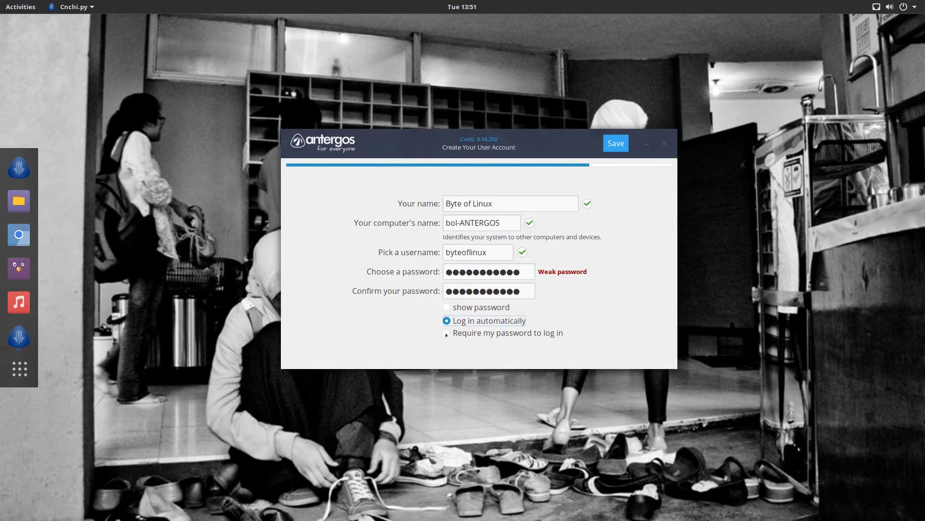
click(446, 333)
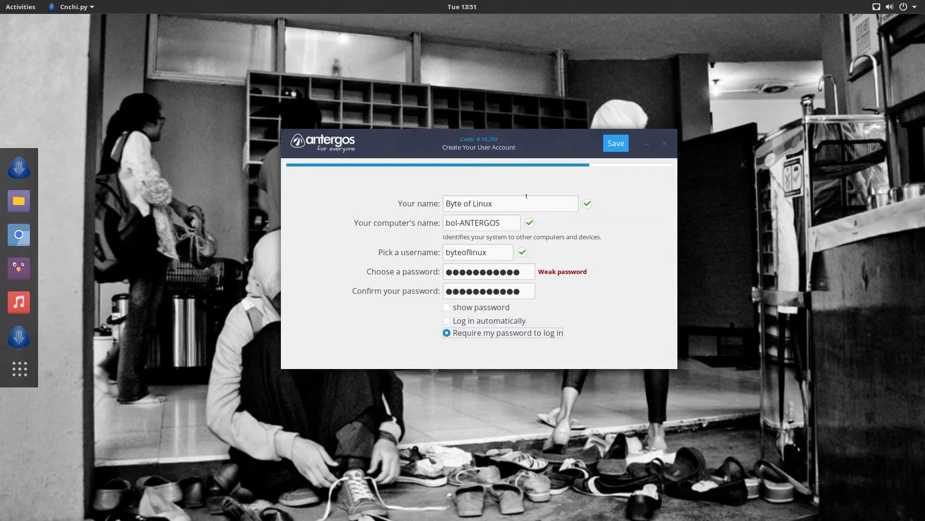
drag(528, 143, 519, 143)
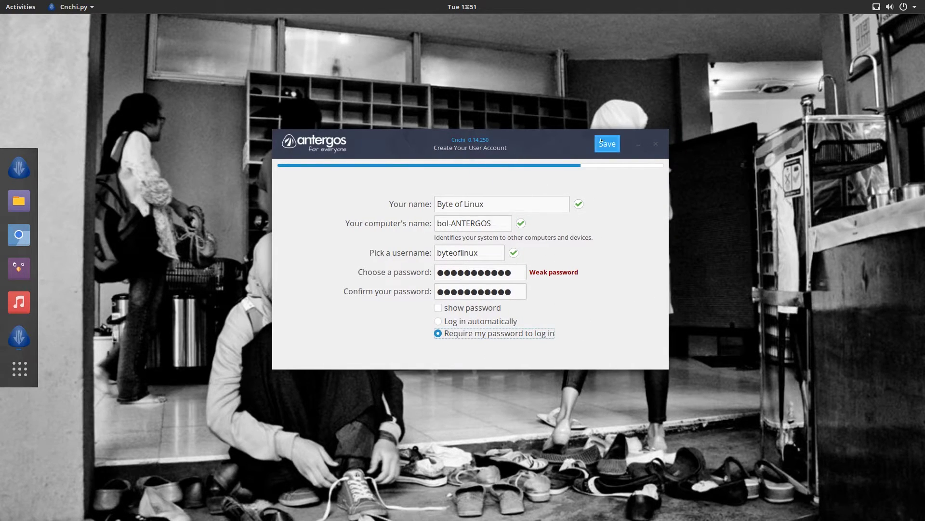
Save the account, let the installation finish, and confirm the restart
key(Return)
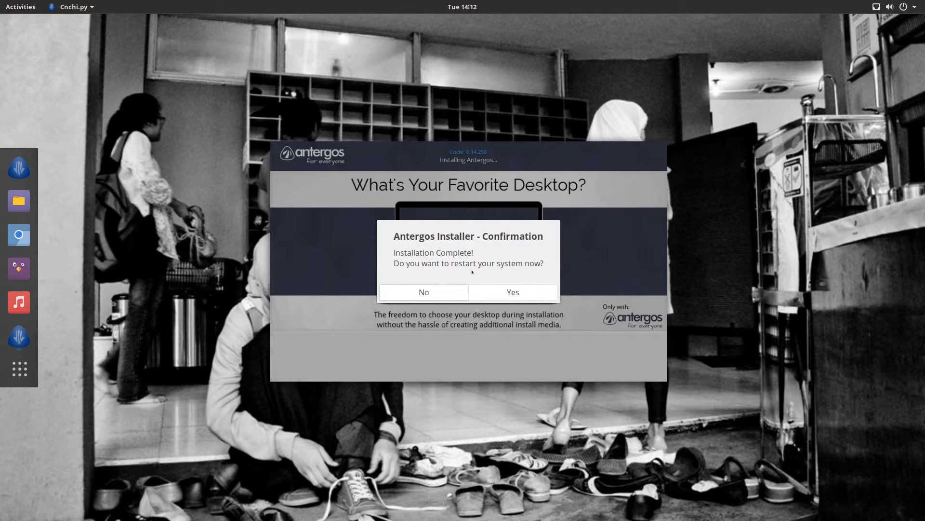
click(513, 289)
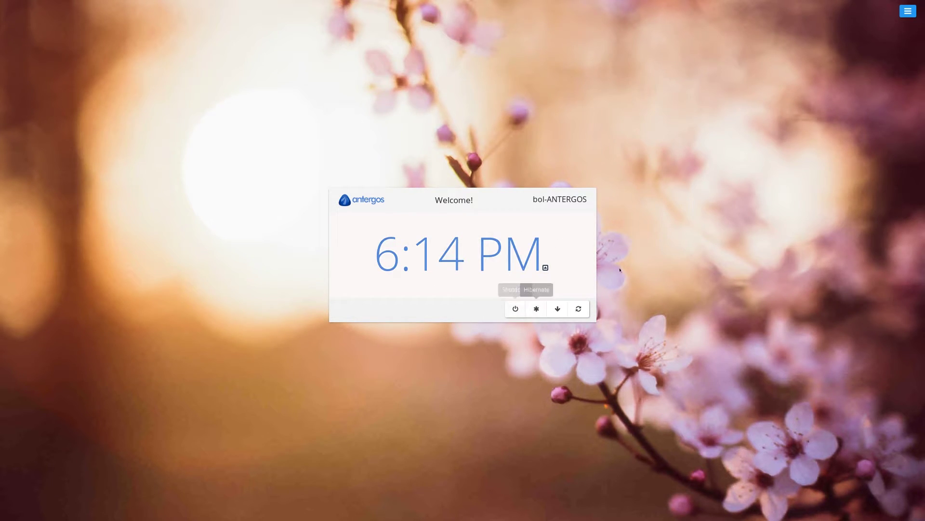
Log in as the new user from the LightDM greeter into a GNOME session
drag(305, 188, 298, 149)
click(600, 323)
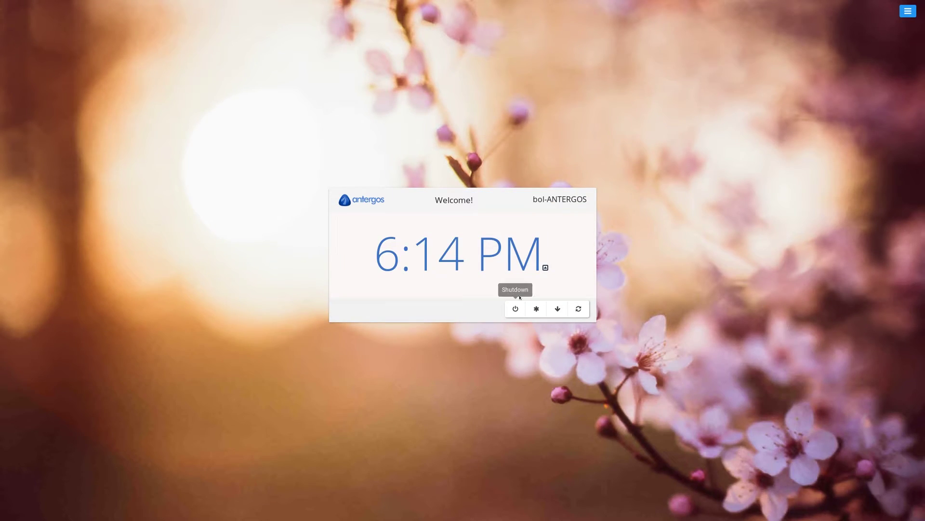
click(500, 256)
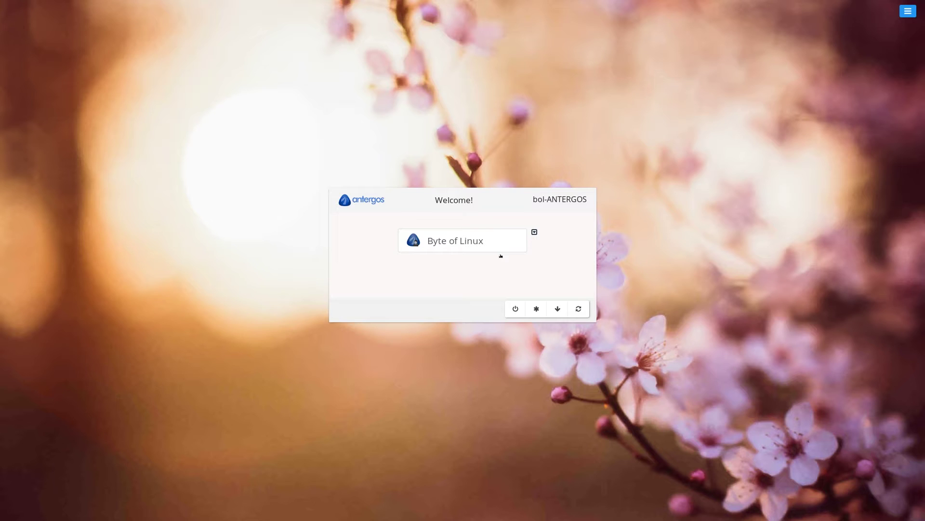
click(483, 250)
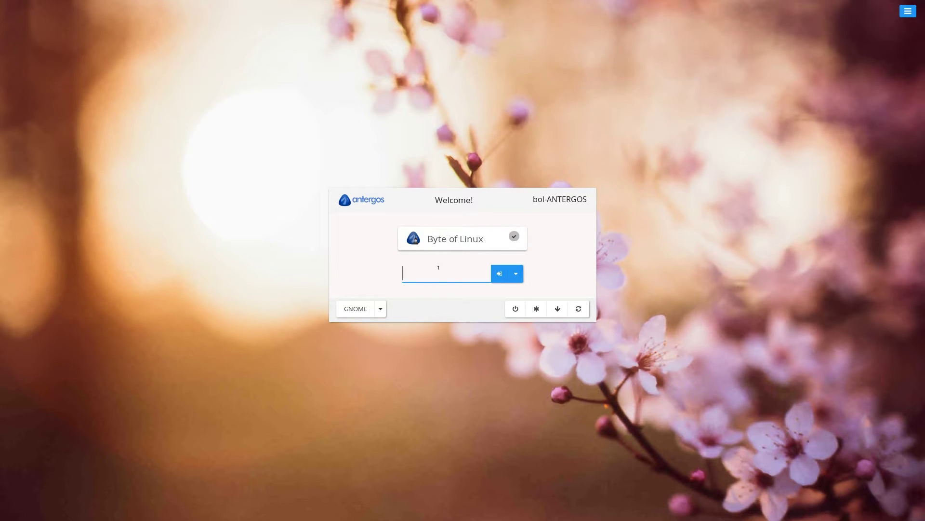
key(Return)
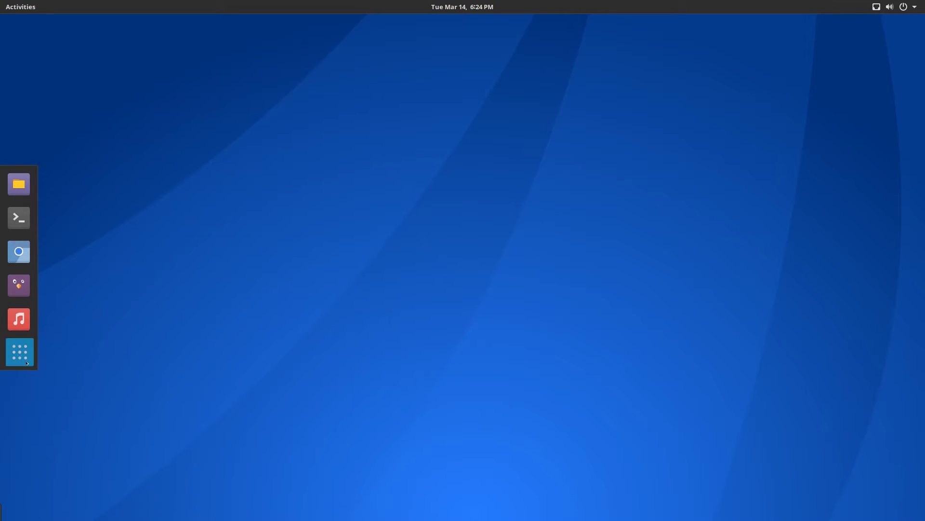
Show the applications grid and scroll to its page with LibreOffice, Settings and Terminal
key(super+a)
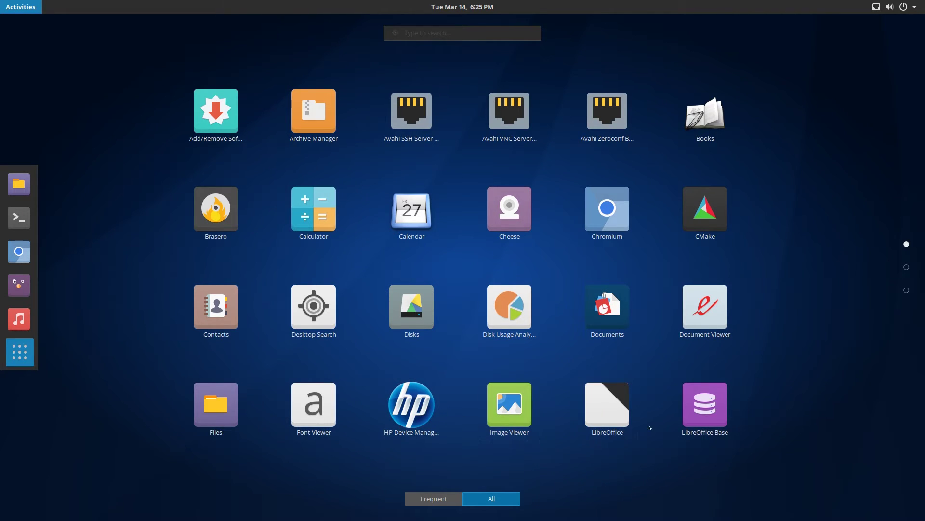
scroll(830, 352, down, 1)
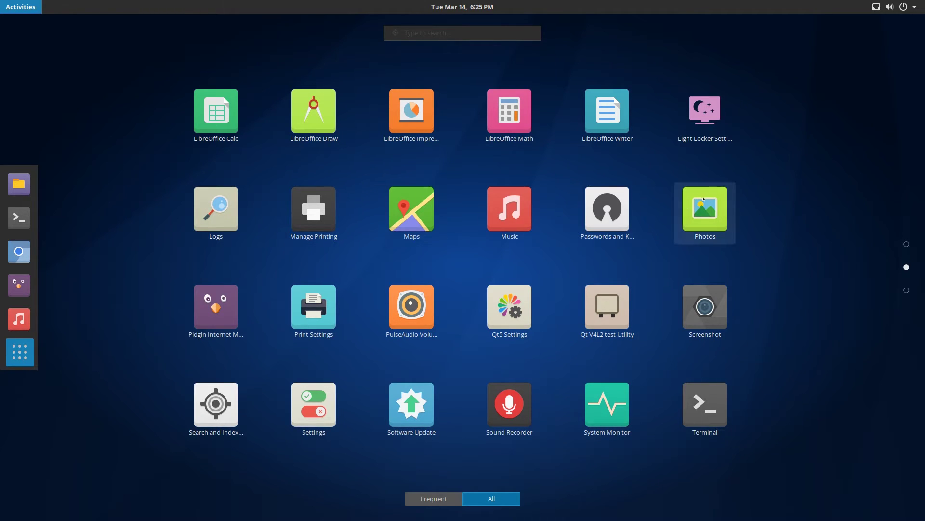
click(601, 210)
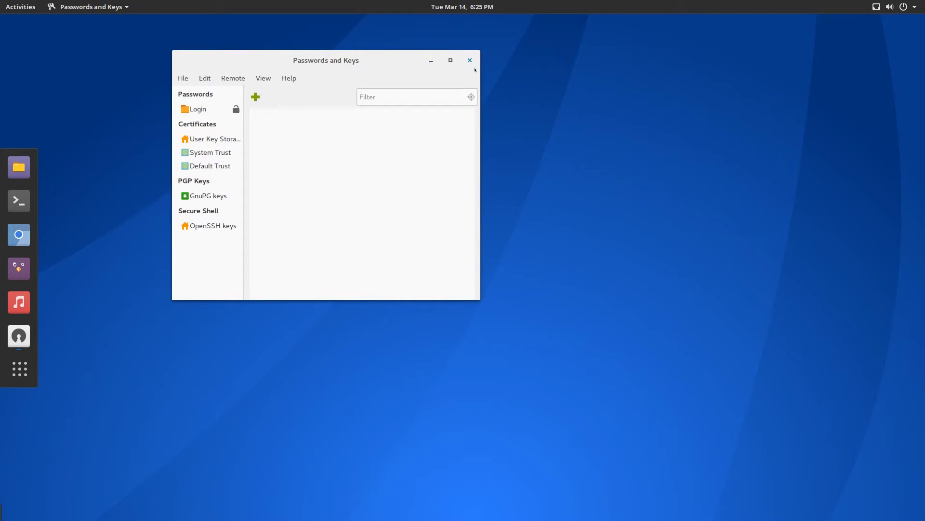
click(470, 61)
key(super+a)
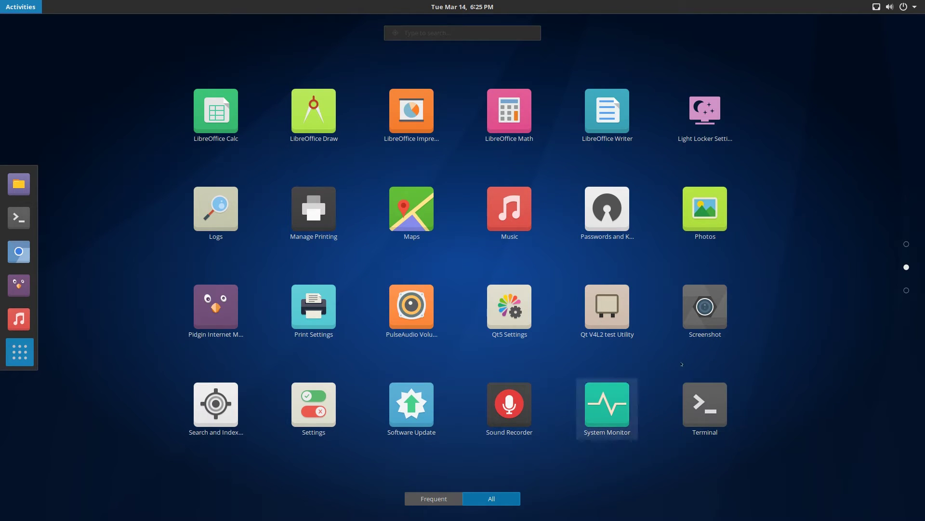
scroll(636, 370, down, 1)
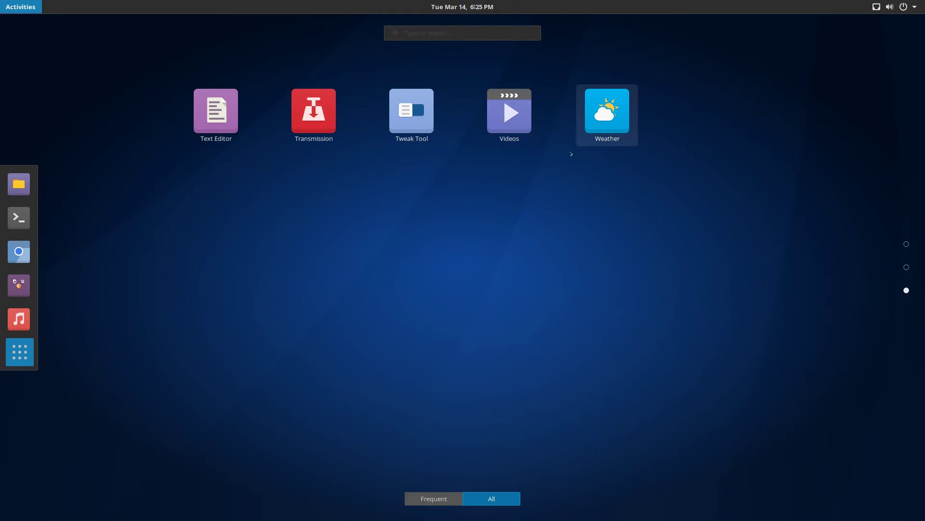
scroll(54, 360, up, 2)
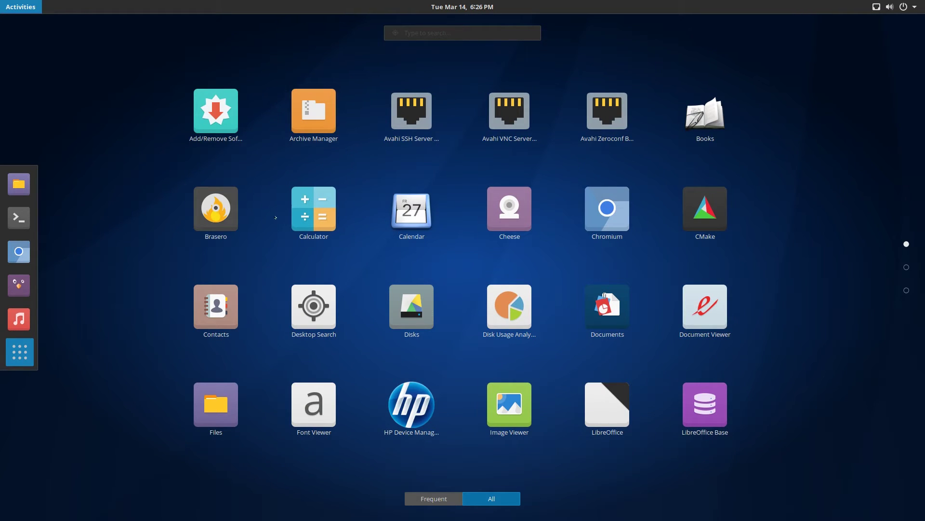
click(314, 209)
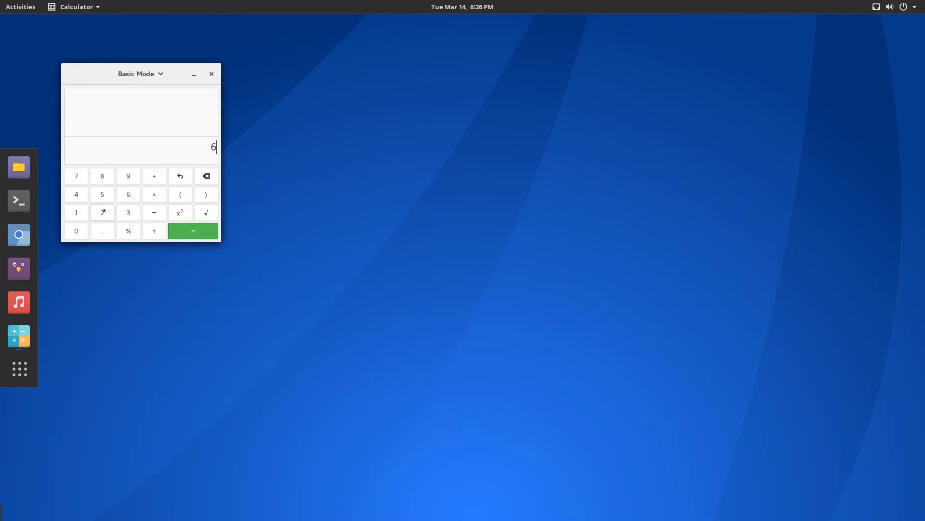
text(654)
click(211, 74)
click(19, 352)
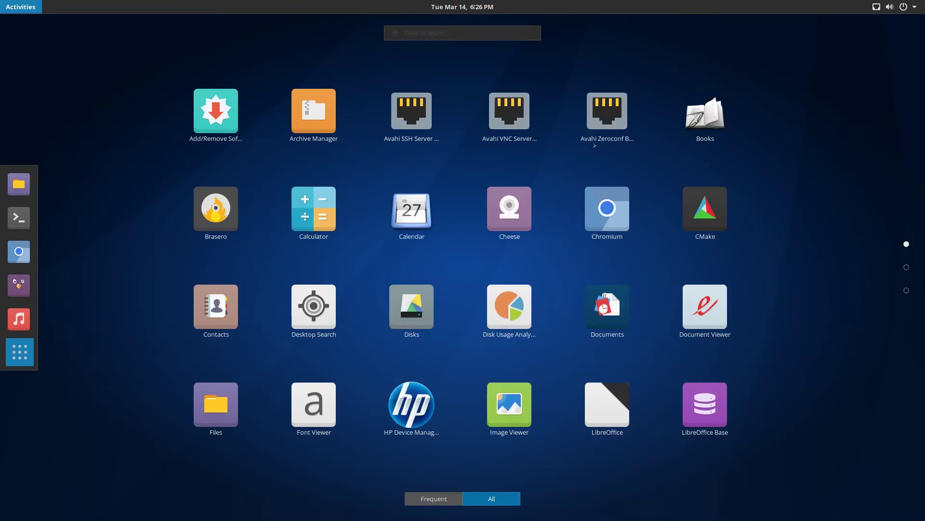
click(411, 209)
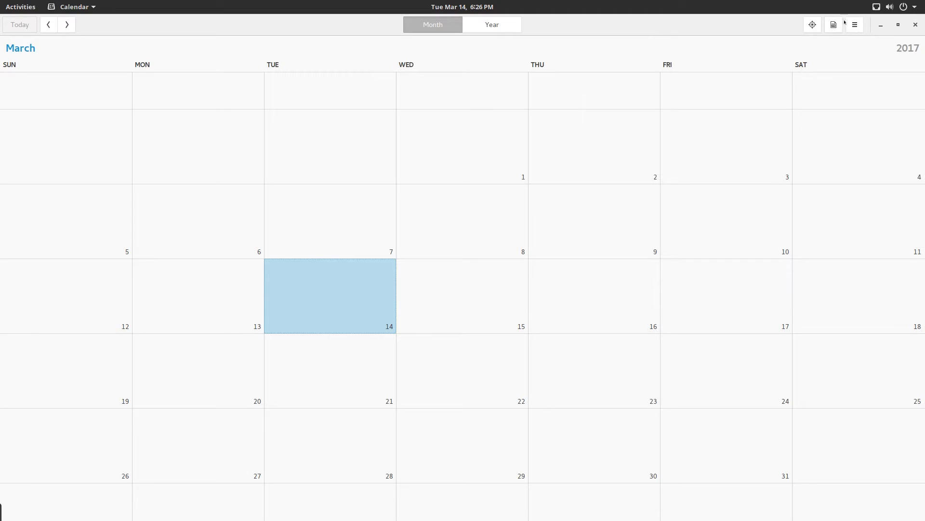
click(833, 24)
click(808, 93)
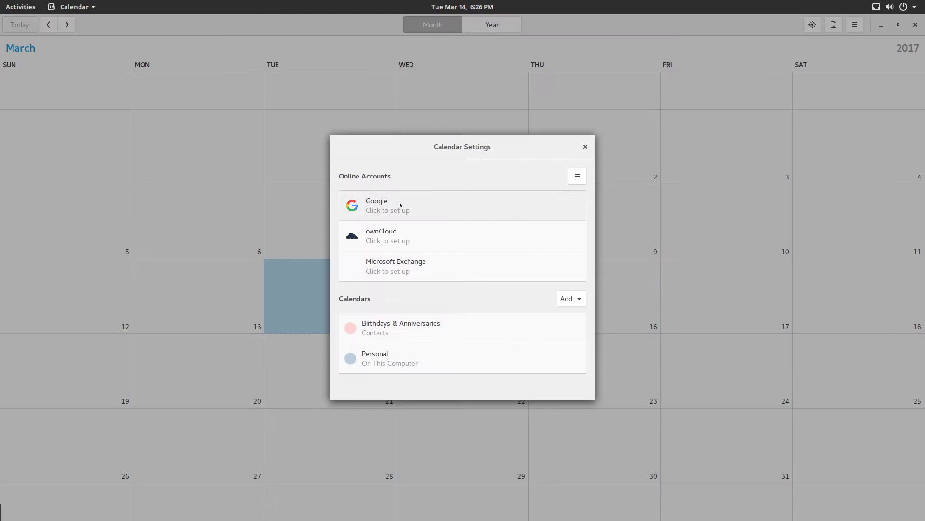
click(494, 233)
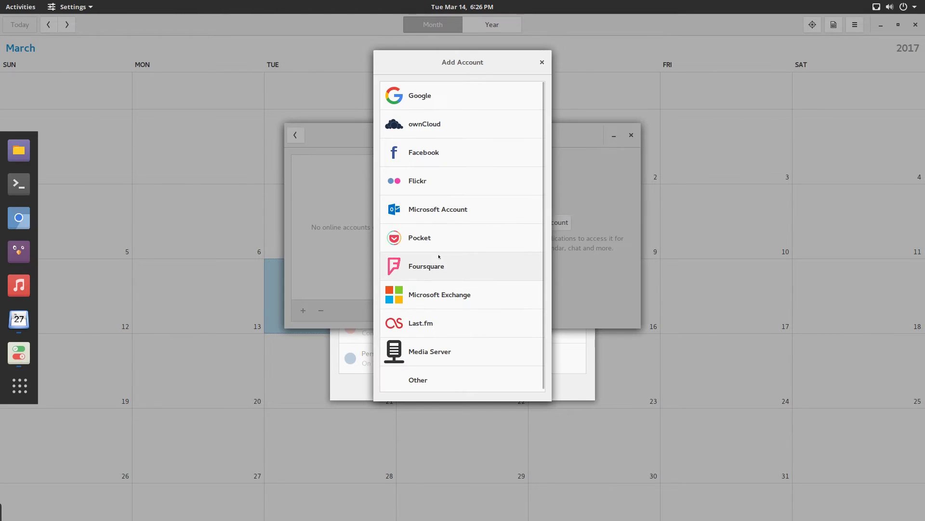
click(542, 63)
click(630, 136)
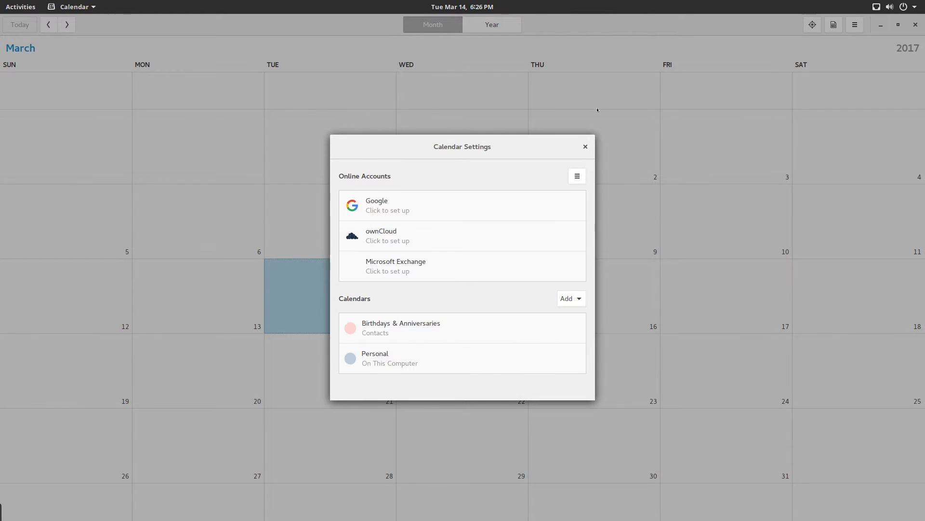
key(Escape)
key(ctrl+q)
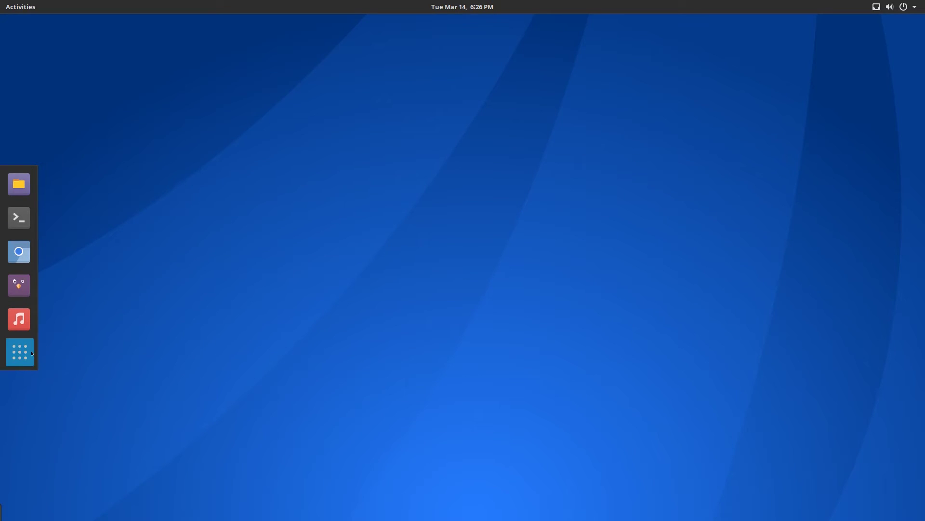
click(19, 352)
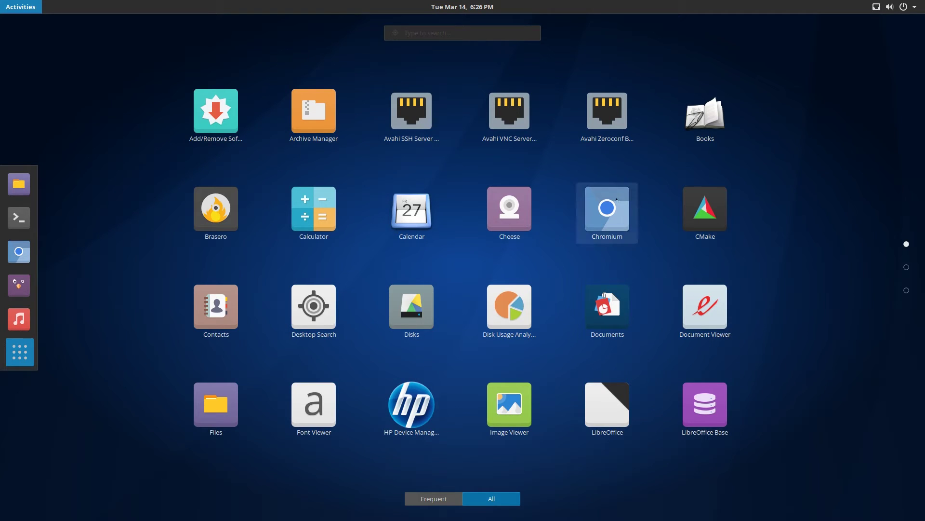
click(620, 227)
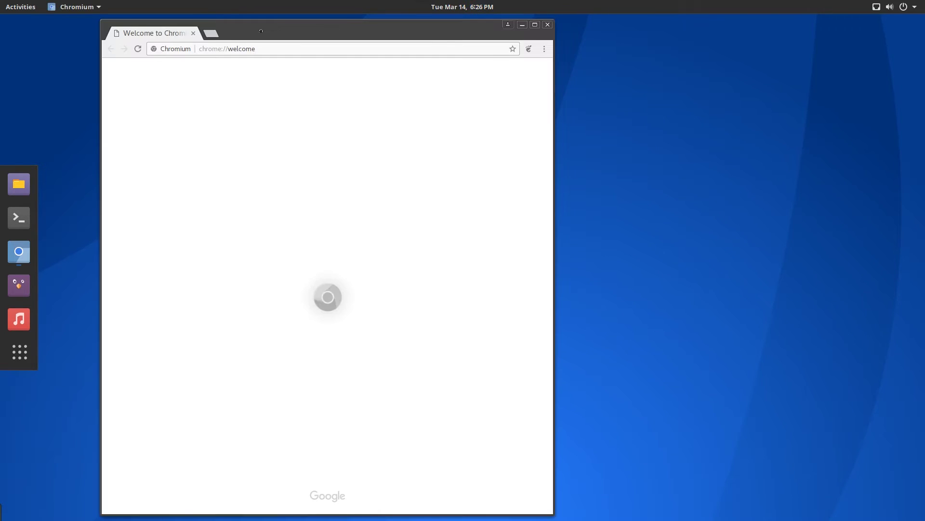
right_click(529, 48)
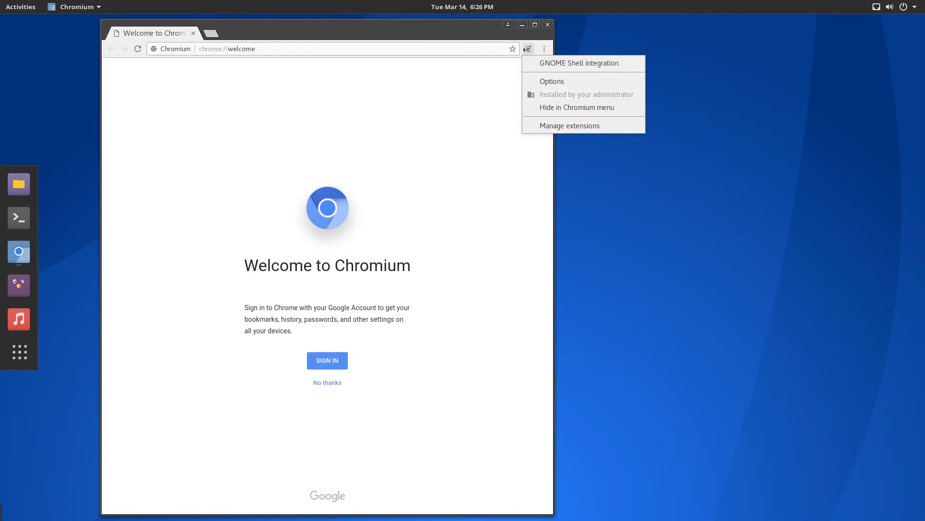
click(511, 68)
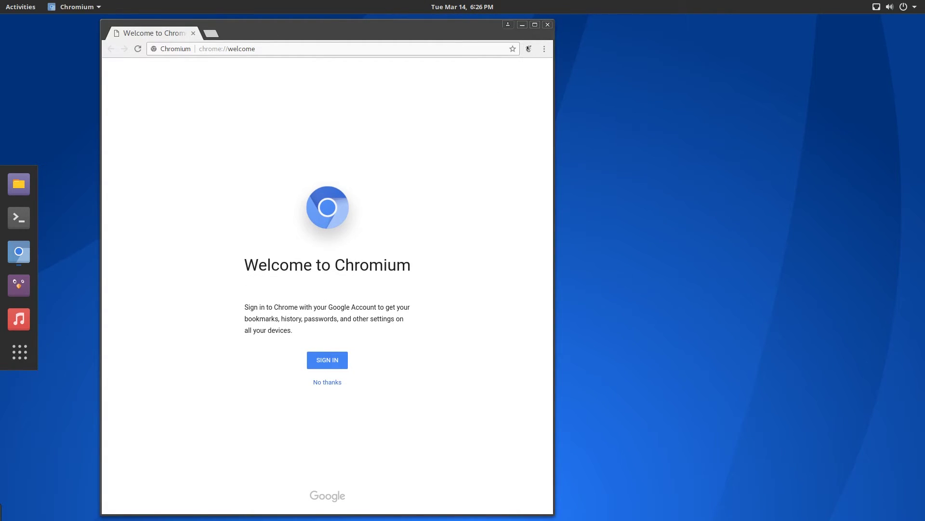
right_click(528, 49)
click(521, 59)
click(544, 49)
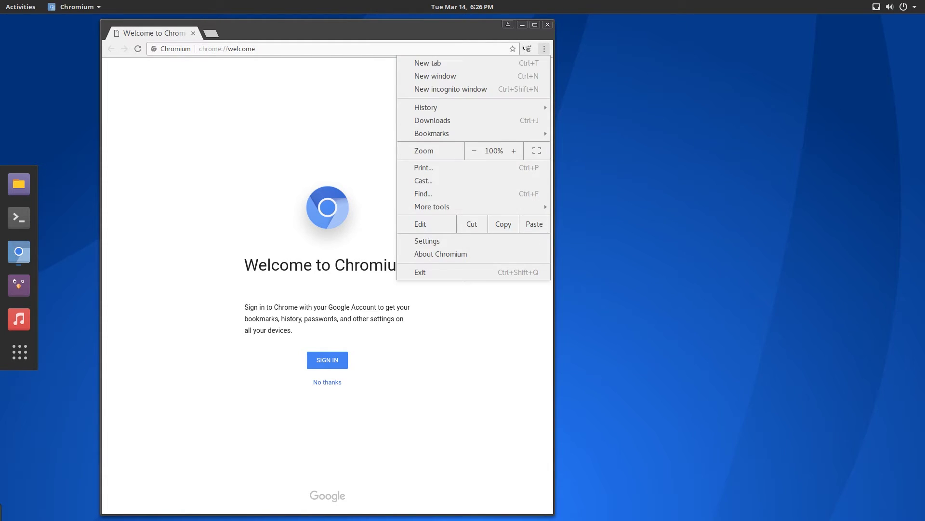
click(353, 92)
key(ctrl+l)
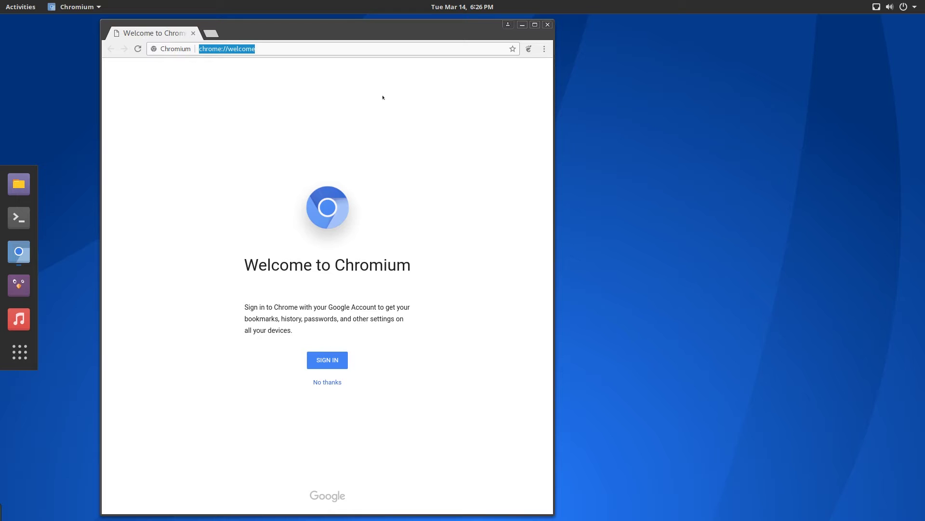
drag(448, 23, 534, 27)
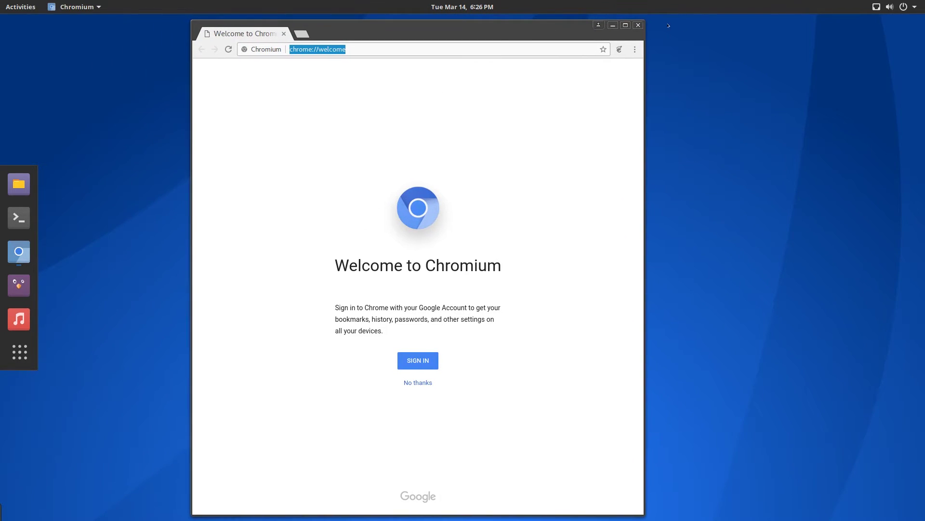
key(super+a)
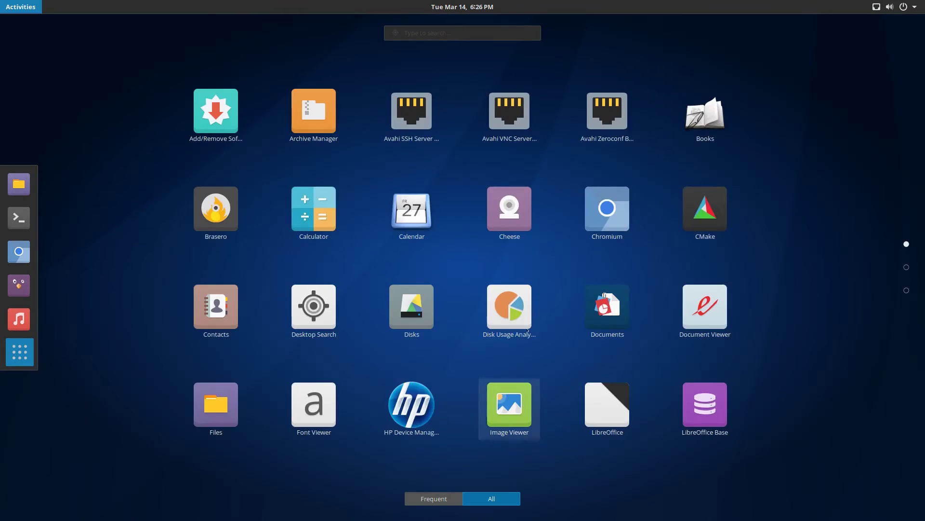
scroll(519, 347, down, 1)
scroll(511, 346, up, 1)
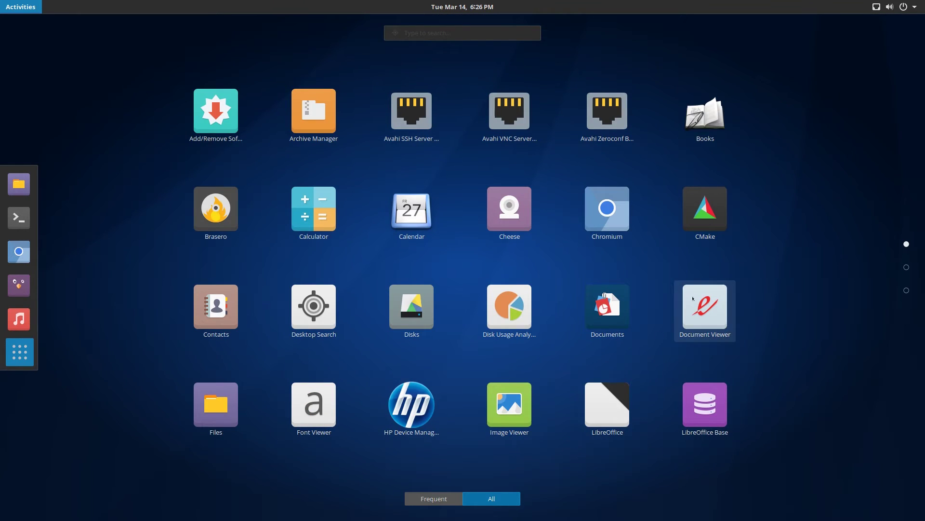
click(704, 308)
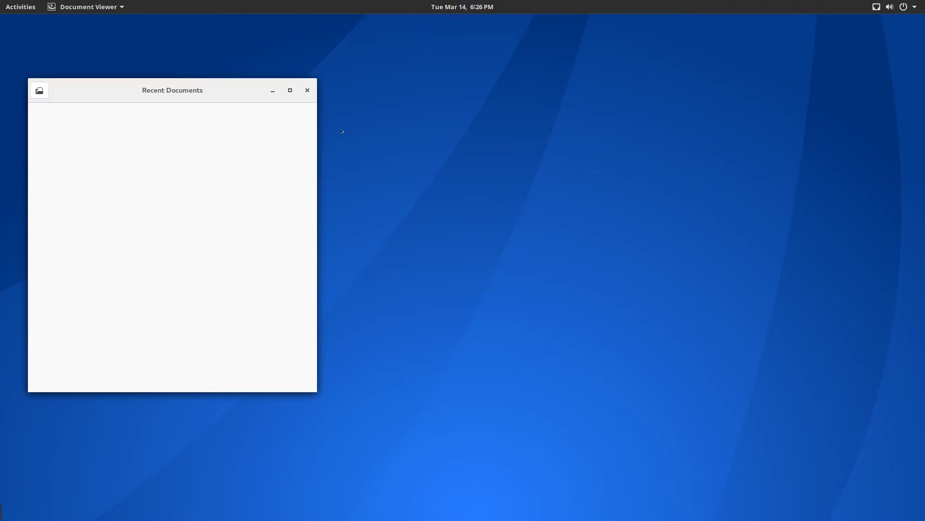
click(308, 90)
key(super)
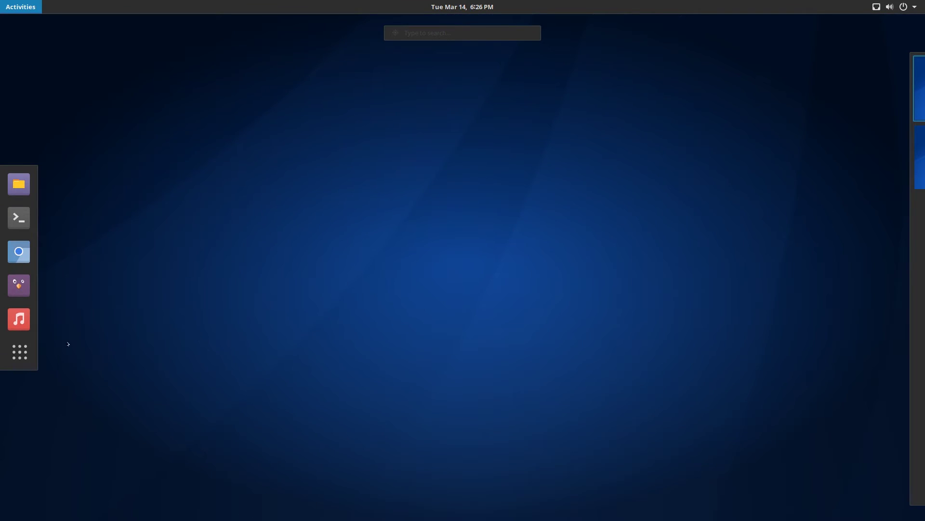
click(20, 352)
scroll(448, 329, down, 1)
scroll(448, 329, up, 1)
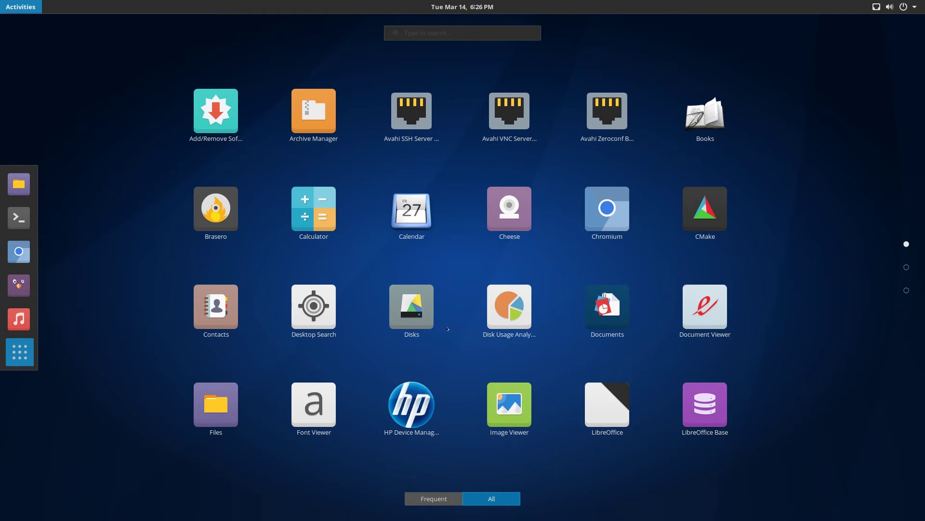
click(421, 312)
drag(473, 96, 485, 107)
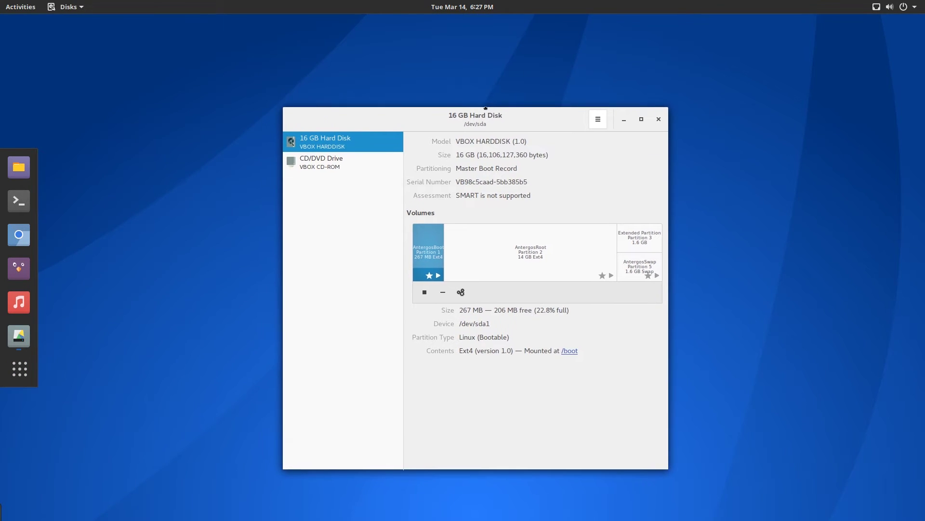
click(483, 264)
click(428, 251)
click(609, 239)
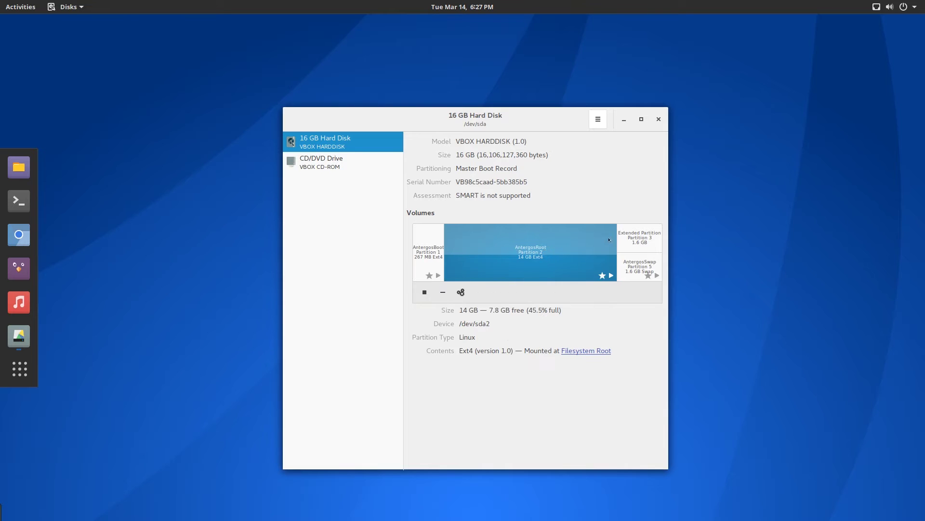
click(642, 237)
click(550, 264)
click(414, 256)
click(323, 162)
click(337, 141)
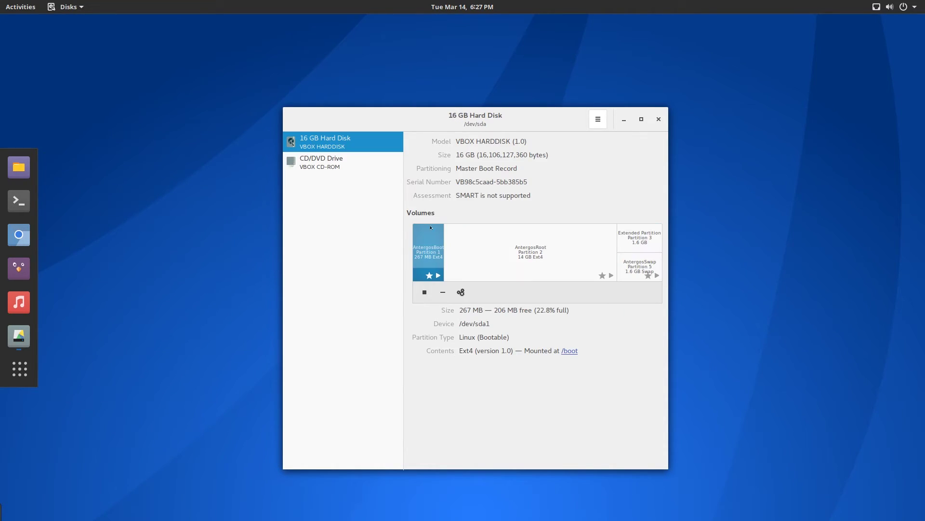
click(308, 161)
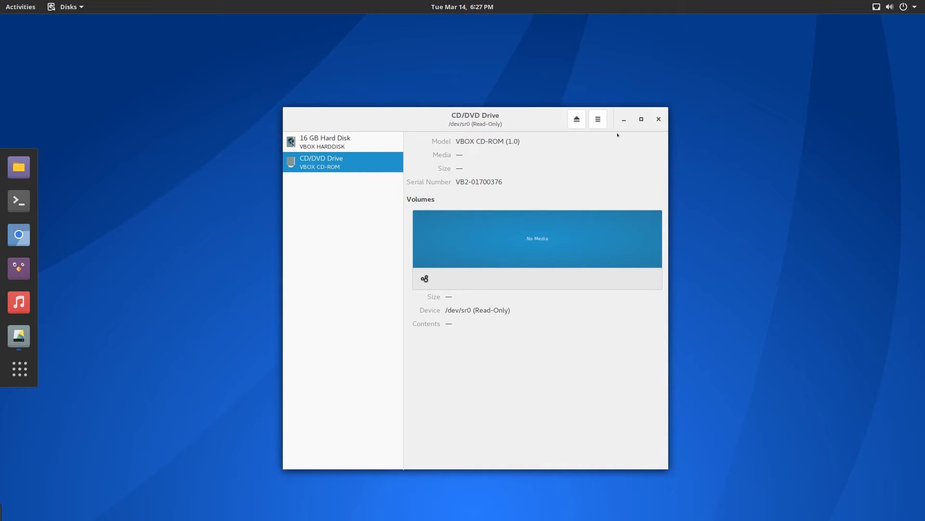
click(660, 120)
click(19, 352)
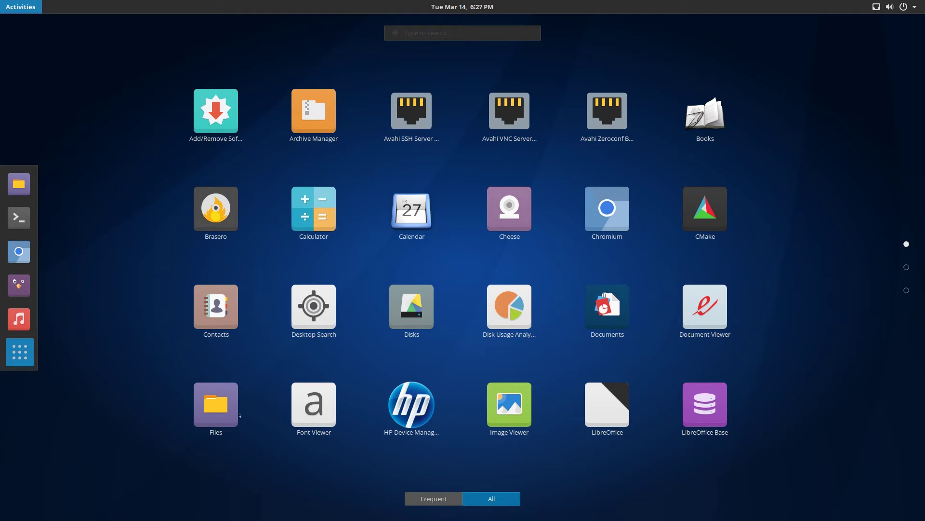
Browse Documents, Pictures, Videos and the root filesystem in Files, then close it
click(207, 414)
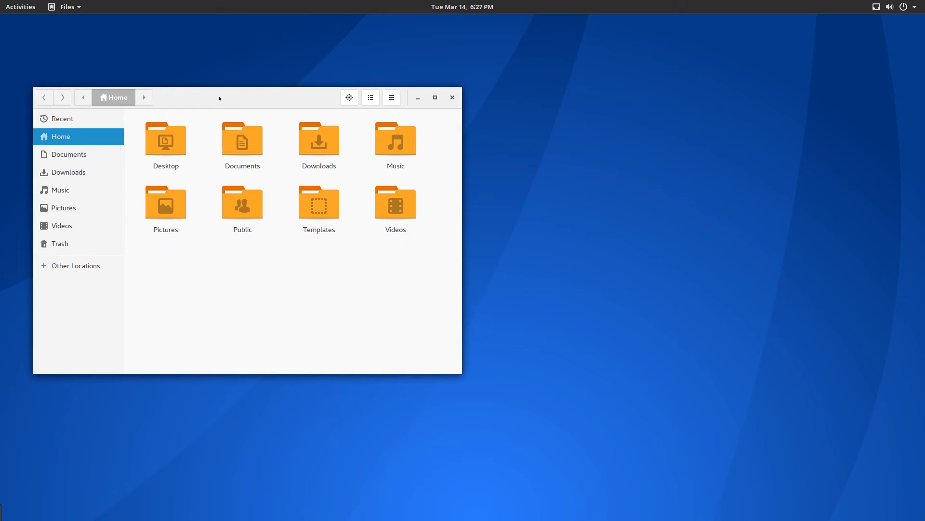
click(193, 181)
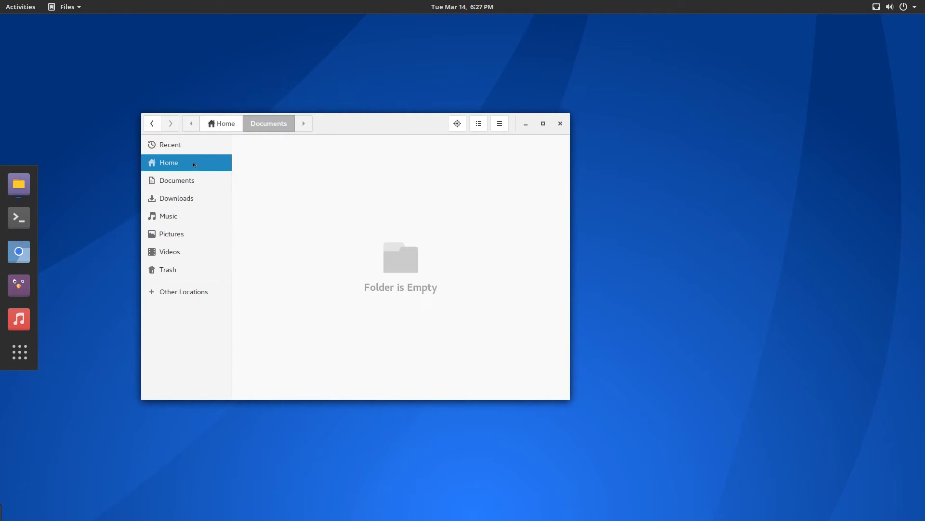
click(193, 234)
click(192, 251)
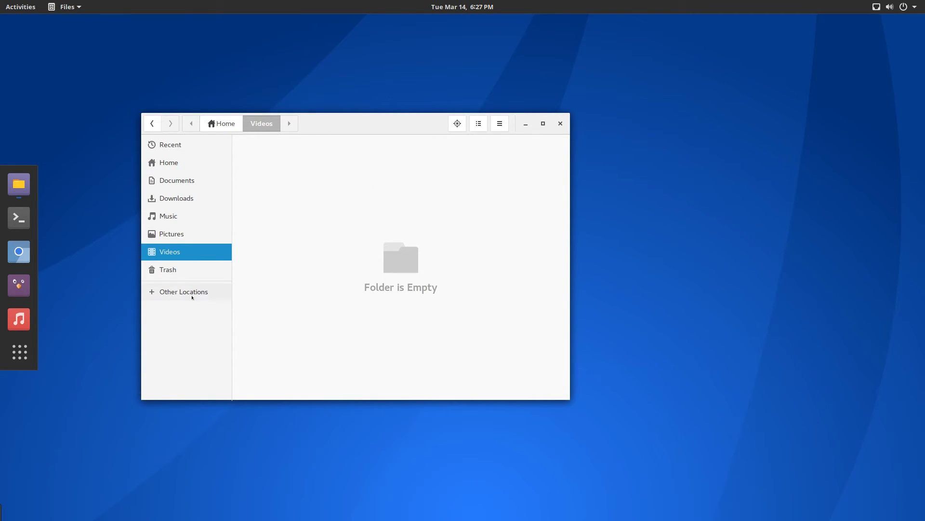
click(193, 292)
click(277, 166)
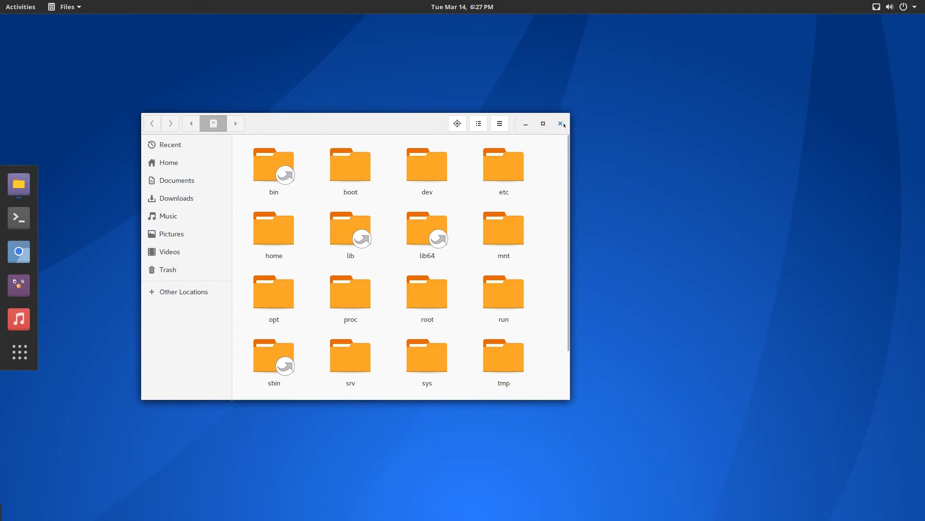
key(ctrl+w)
key(super+a)
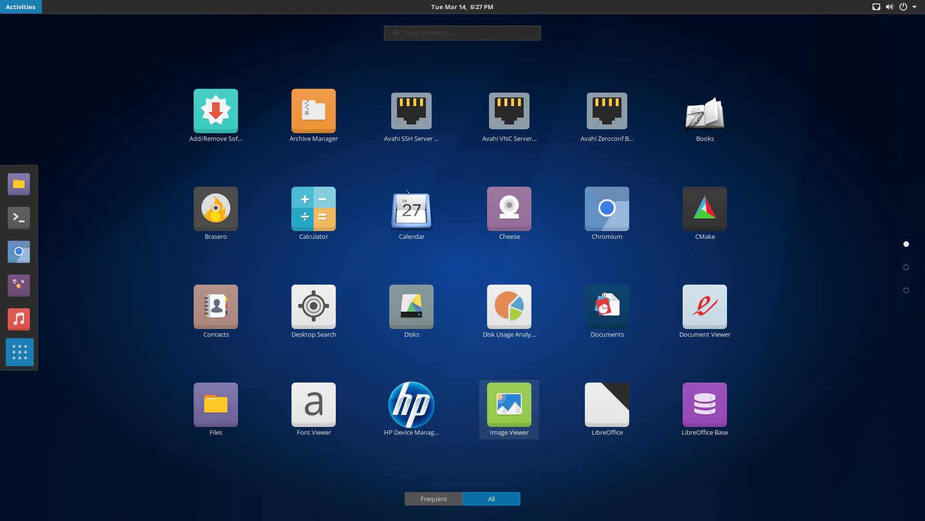
Open and close Image Viewer, returning to the applications grid
click(555, 87)
key(ctrl+w)
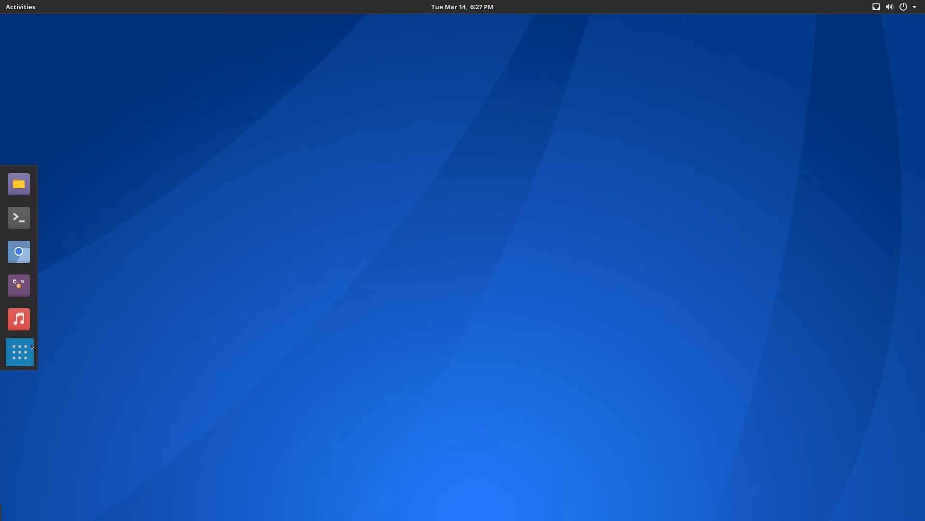
click(19, 352)
scroll(511, 410, down, 1)
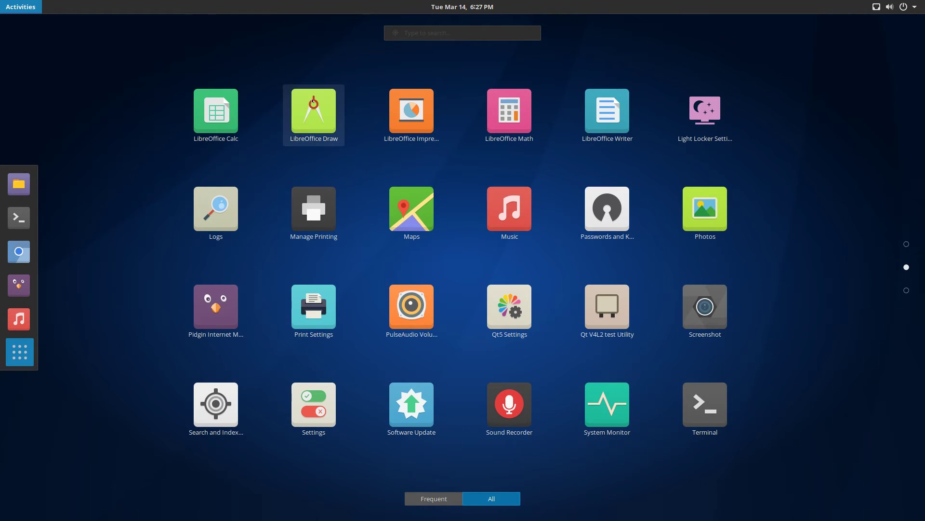
Launch LibreOffice Writer on Untitled 1 and restore it to a floating window
click(619, 109)
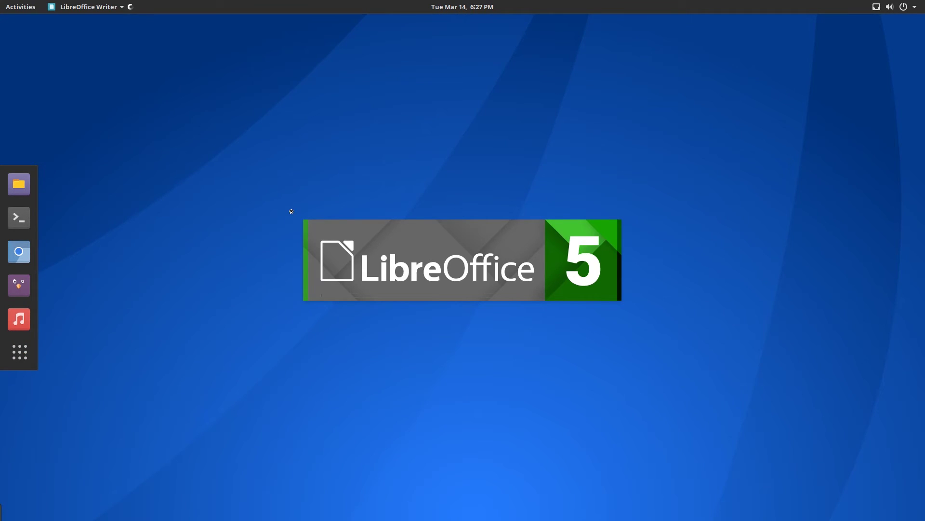
click(20, 348)
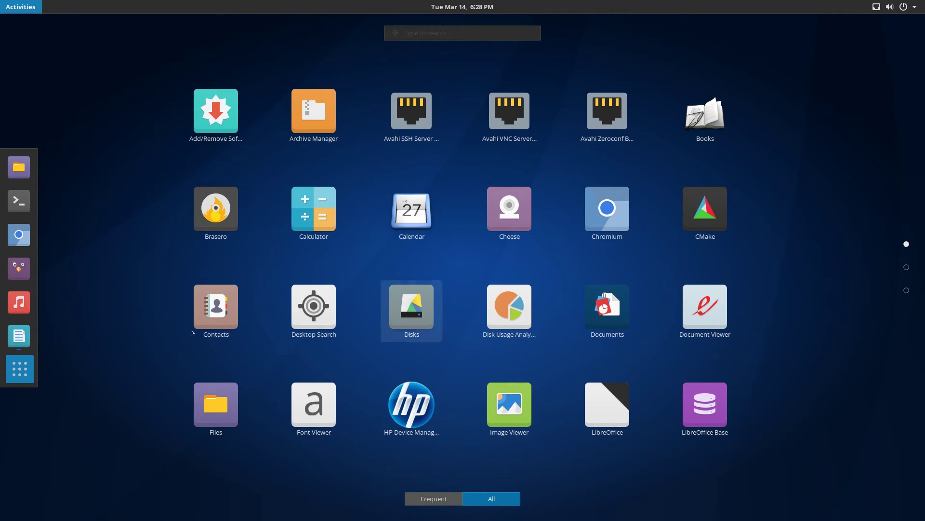
click(19, 369)
click(19, 336)
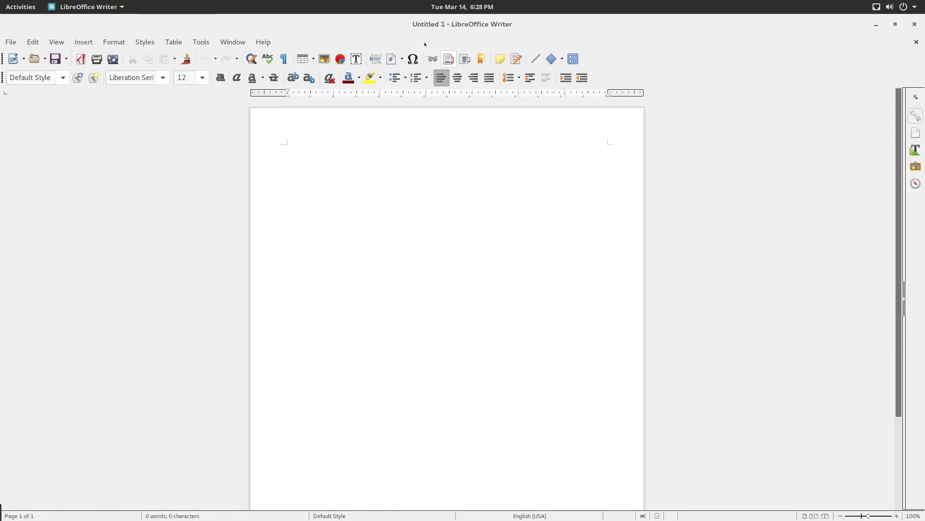
drag(424, 25, 418, 52)
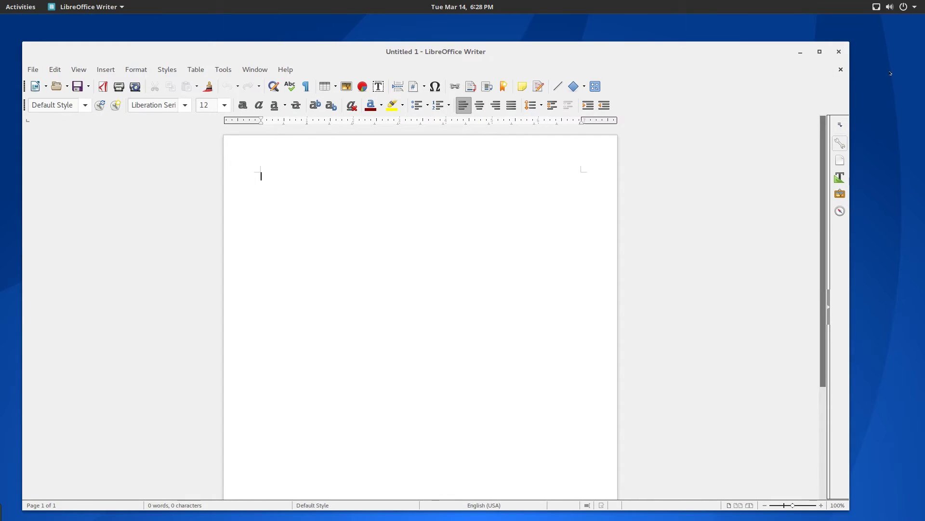
key(super+a)
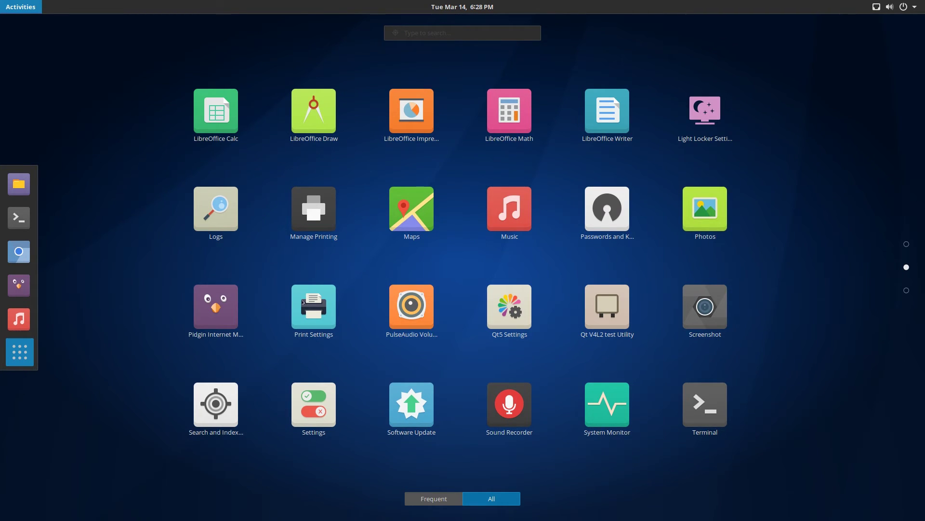
Check the Active palette and Icon Theme settings in Qt5 Settings unchanged, then close it
click(481, 286)
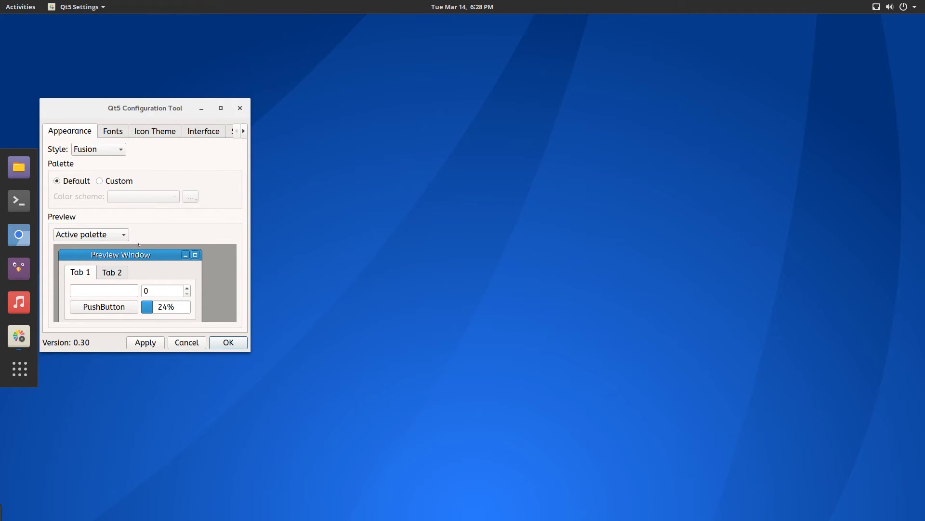
click(115, 233)
click(115, 234)
click(145, 136)
click(240, 107)
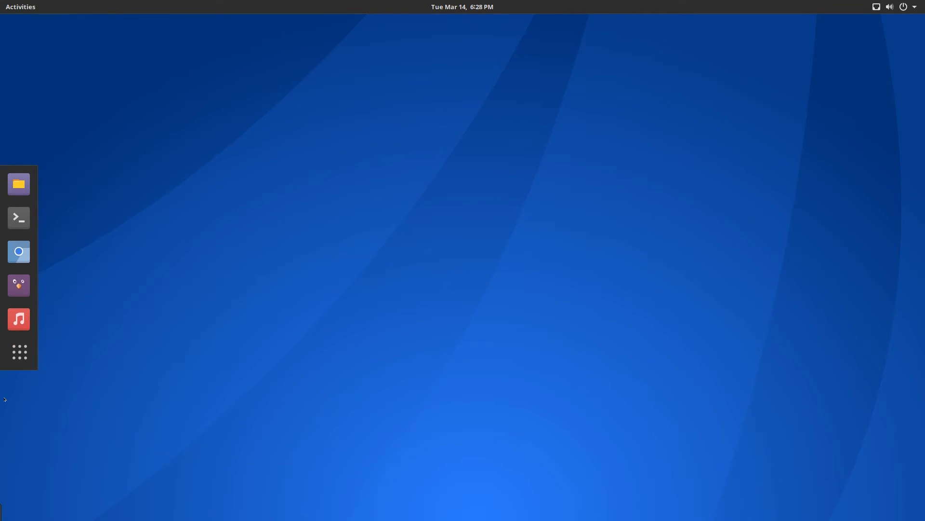
Reopen the applications grid and browse its pages
click(19, 352)
scroll(375, 391, down, 2)
scroll(375, 391, up, 1)
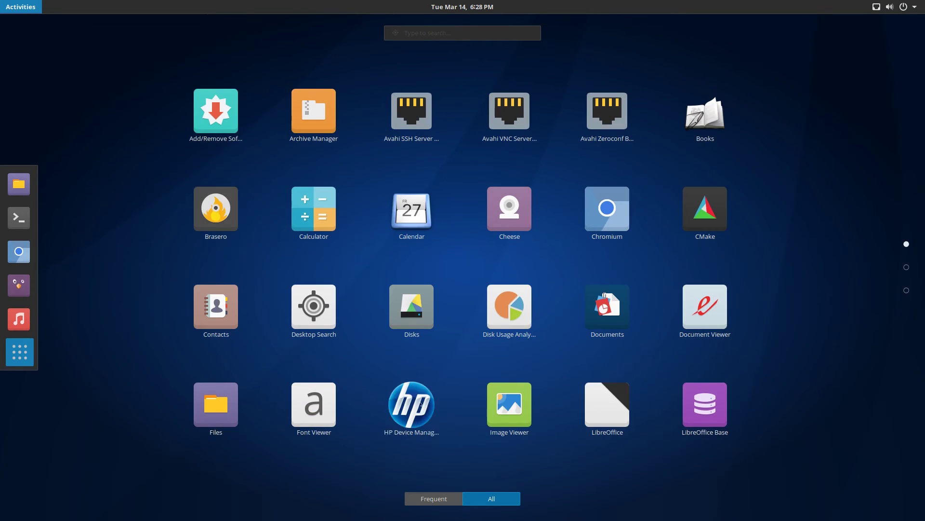
scroll(504, 409, down, 1)
scroll(445, 305, up, 1)
click(416, 400)
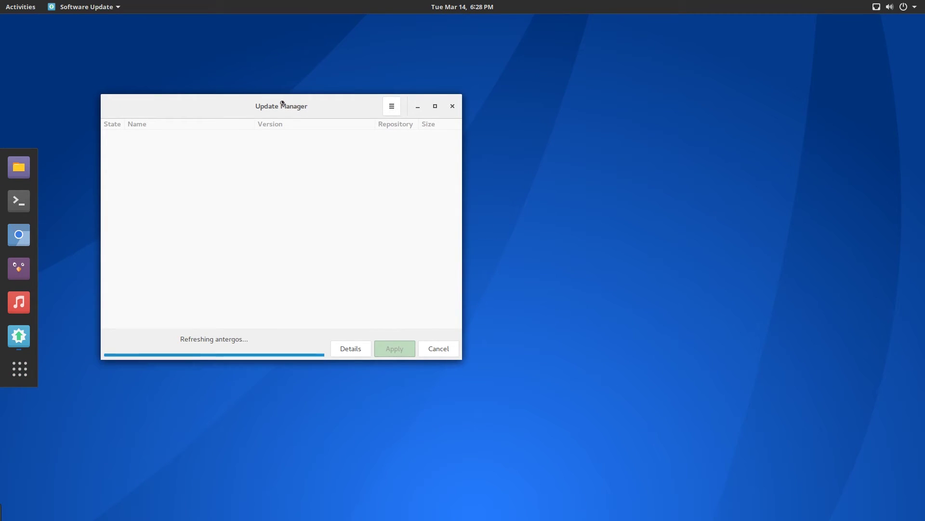
drag(282, 105, 322, 137)
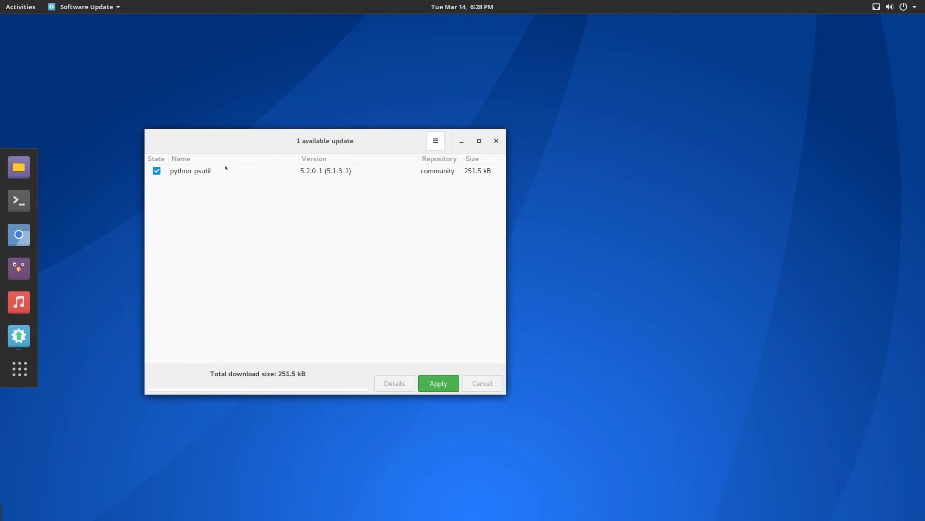
drag(208, 138, 338, 145)
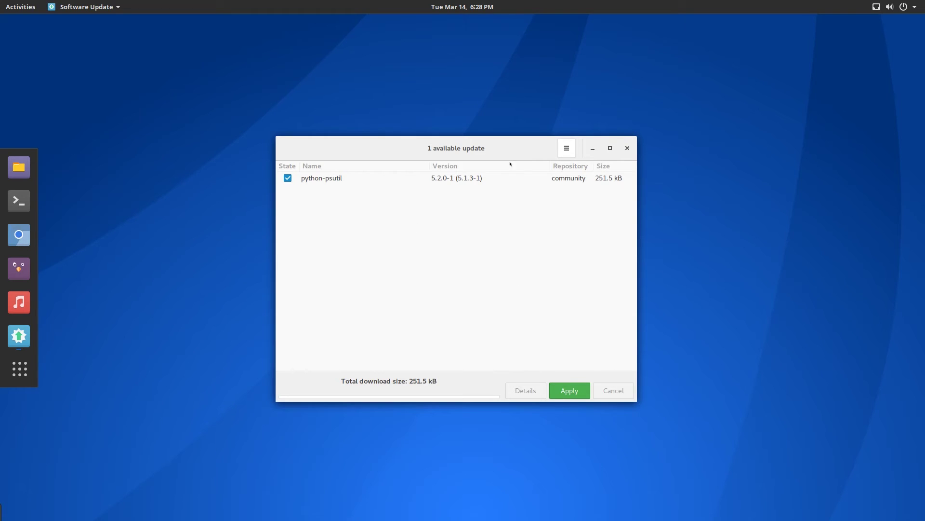
drag(418, 148, 456, 160)
click(669, 154)
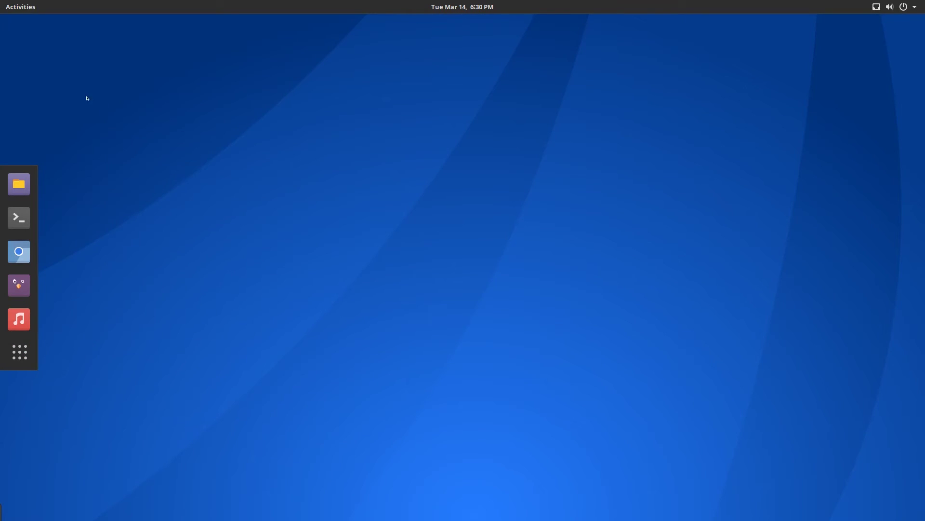
Launch GNOME Tweak Tool from the third page of the app grid and reposition its window
click(19, 351)
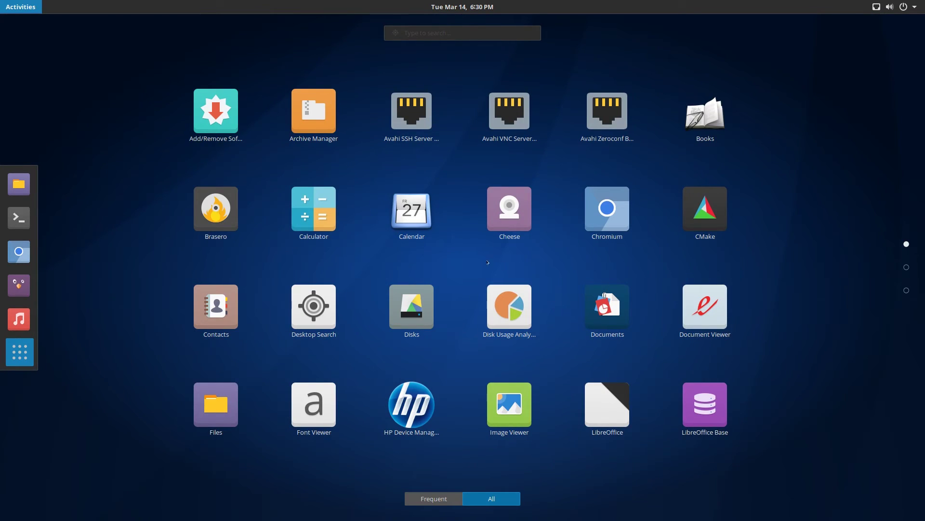
scroll(469, 259, down, 1)
scroll(434, 169, down, 1)
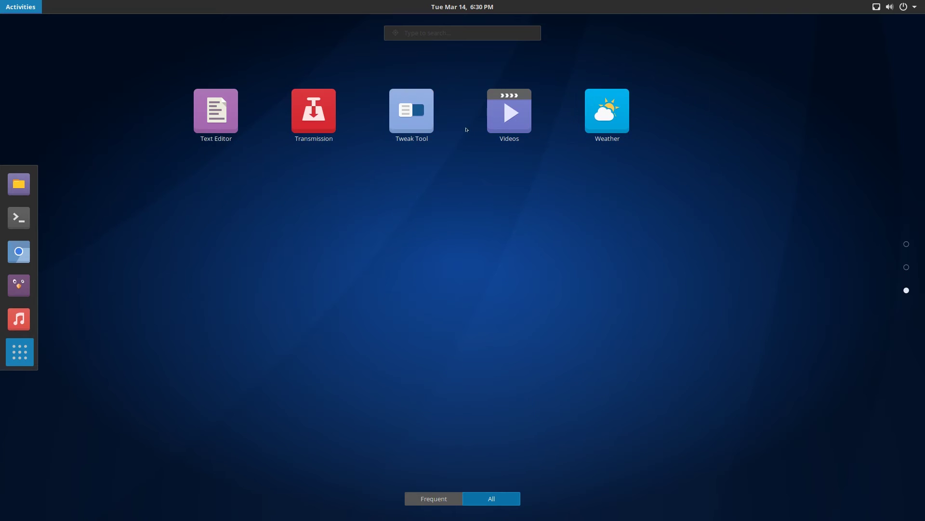
click(420, 121)
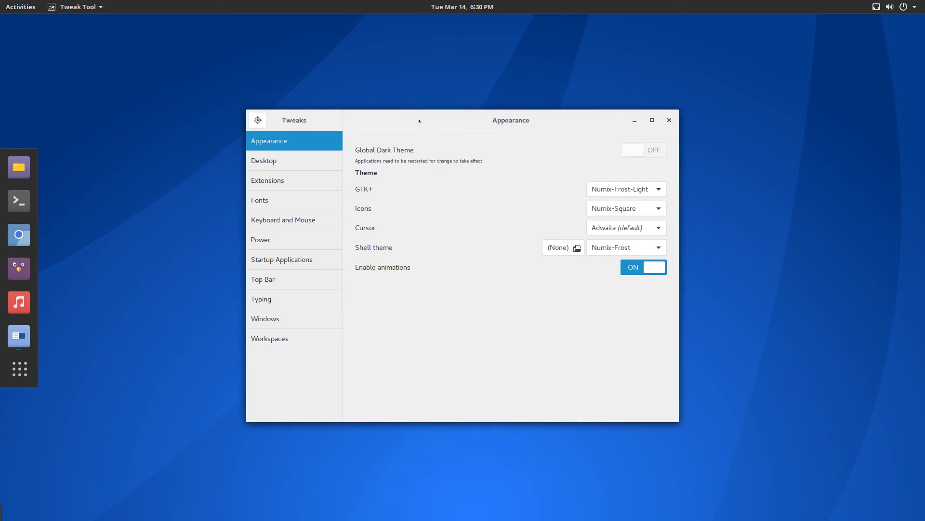
mouse_move(419, 121)
mouse_down()
mouse_move(450, 118)
mouse_move(414, 110)
mouse_up()
drag(481, 109, 483, 122)
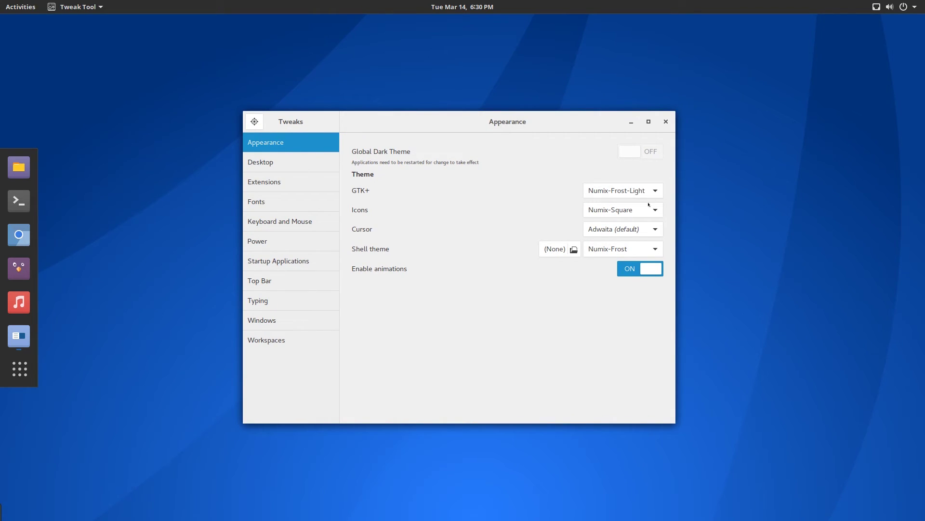
Review the theme lists, keeping Numix-Frost-Light GTK+, Numix-Square icons, Adwaita cursor and Numix-Frost shell
click(625, 195)
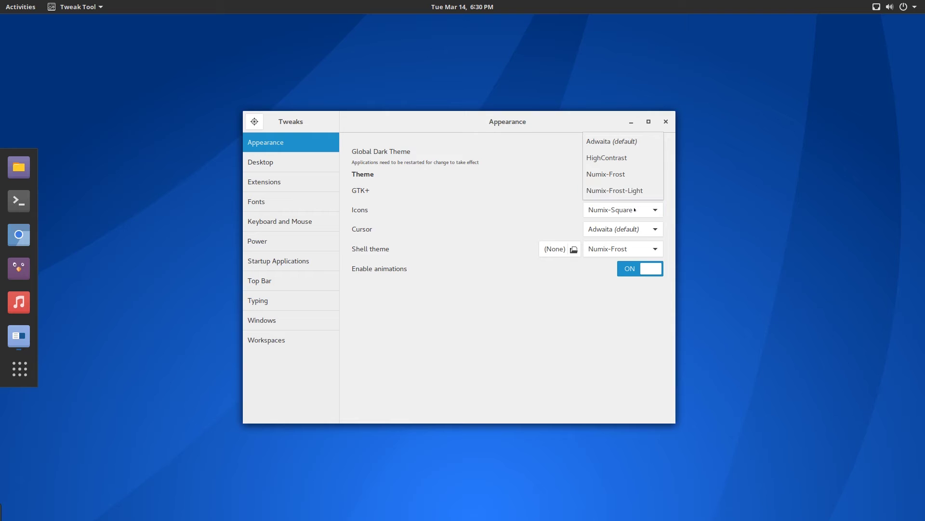
click(622, 190)
drag(585, 122, 583, 132)
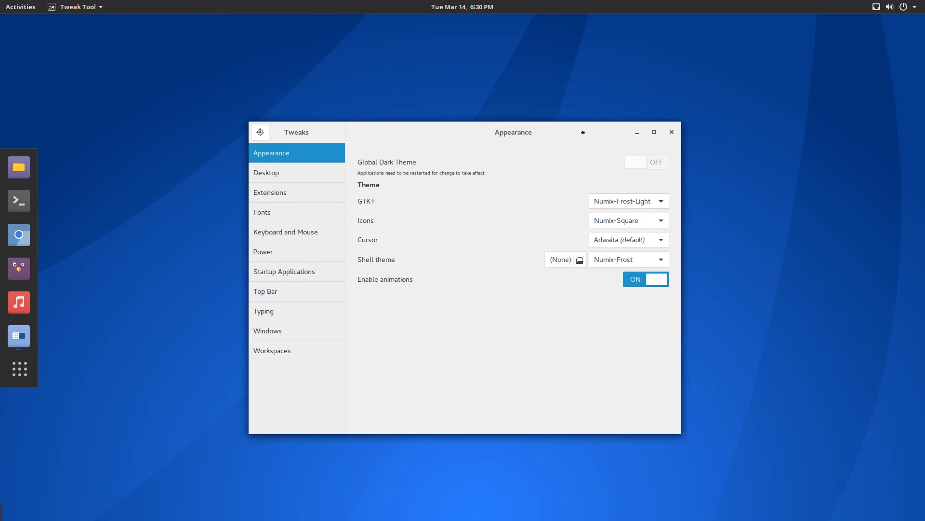
click(626, 221)
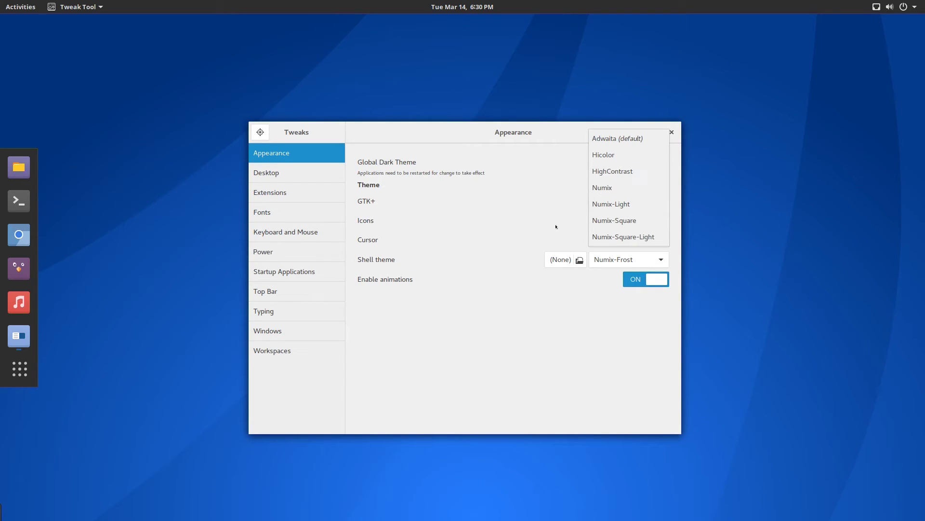
click(616, 220)
click(615, 242)
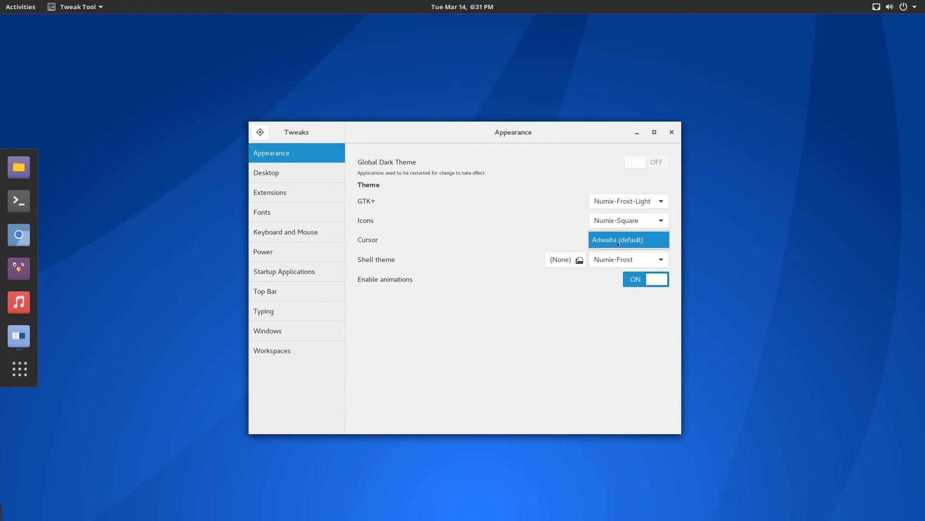
click(617, 239)
click(626, 259)
click(627, 261)
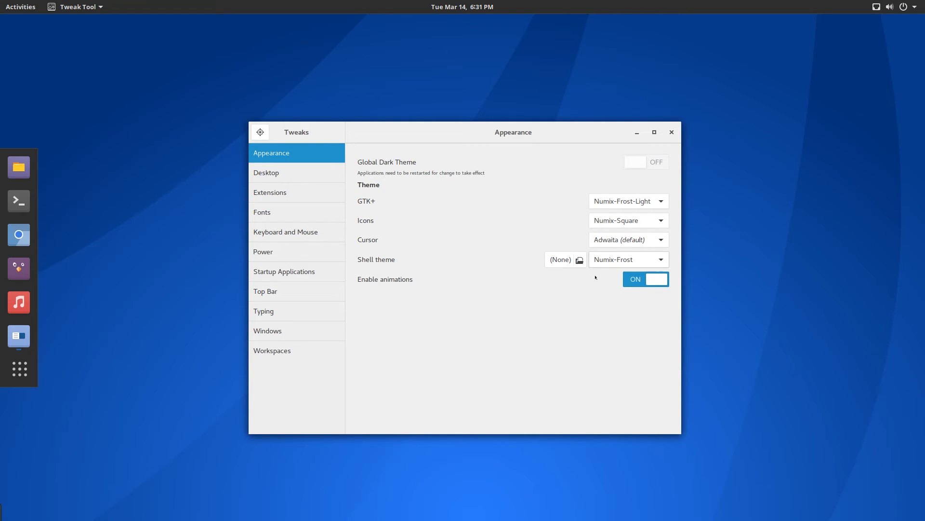
Open the Dash to dock preferences from the Tweaks Extensions page
click(301, 192)
click(280, 211)
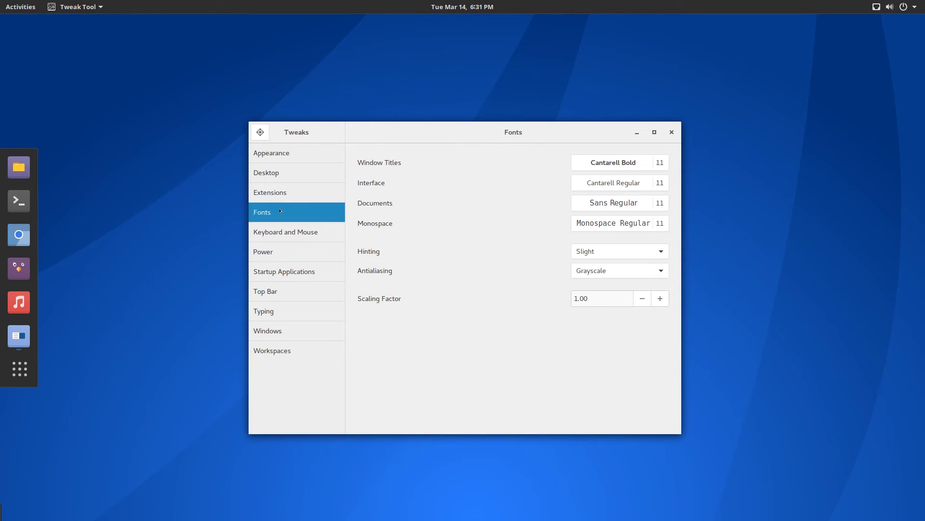
click(278, 195)
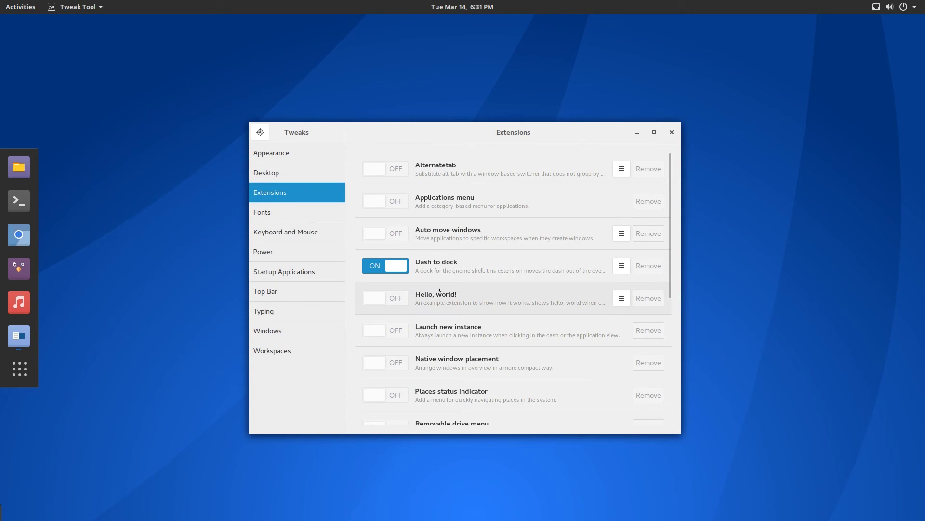
click(627, 263)
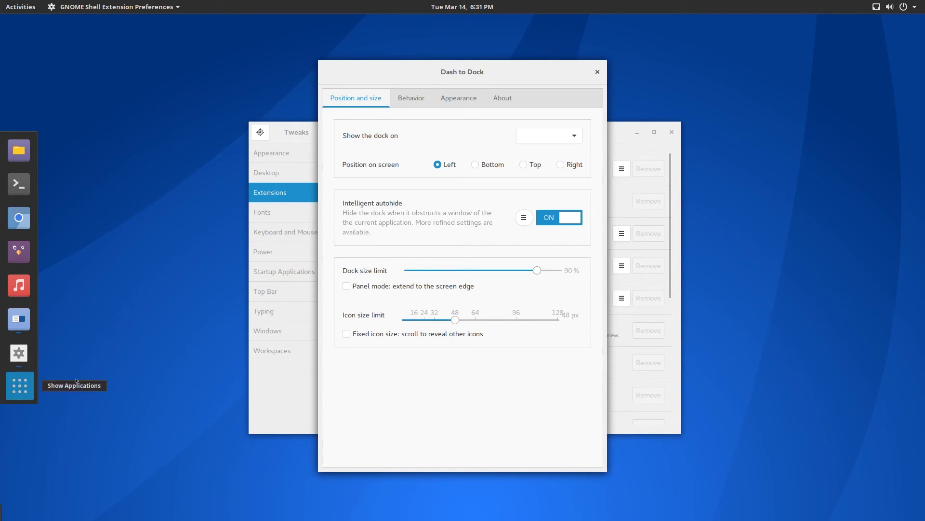
Toggle the Activities overview and the full applications grid, then return to the windows
key(super)
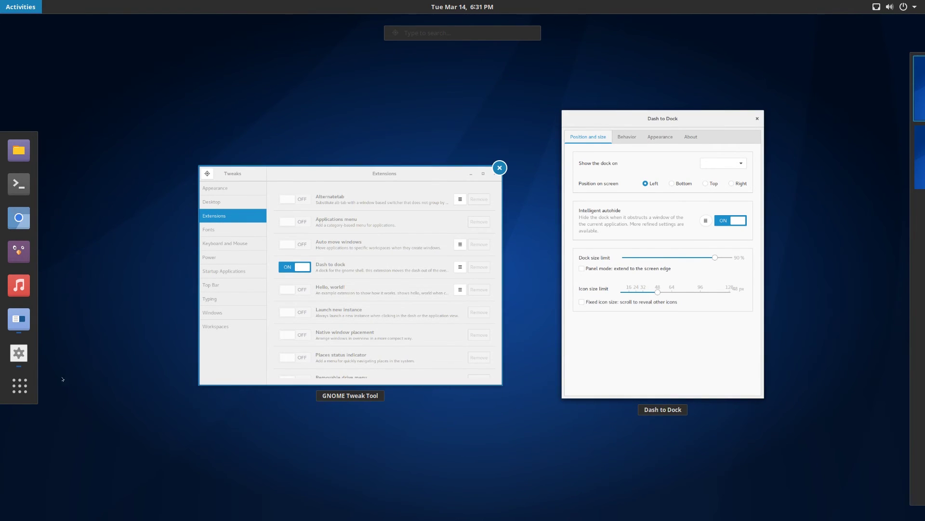
click(19, 385)
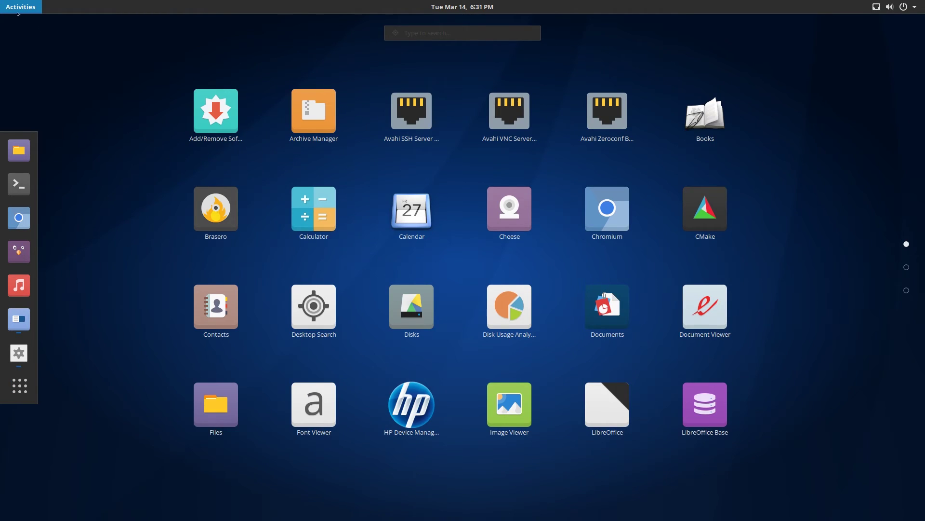
key(super)
Close the Dash to Dock preferences, scroll the Extensions list and view the Fonts page
click(597, 72)
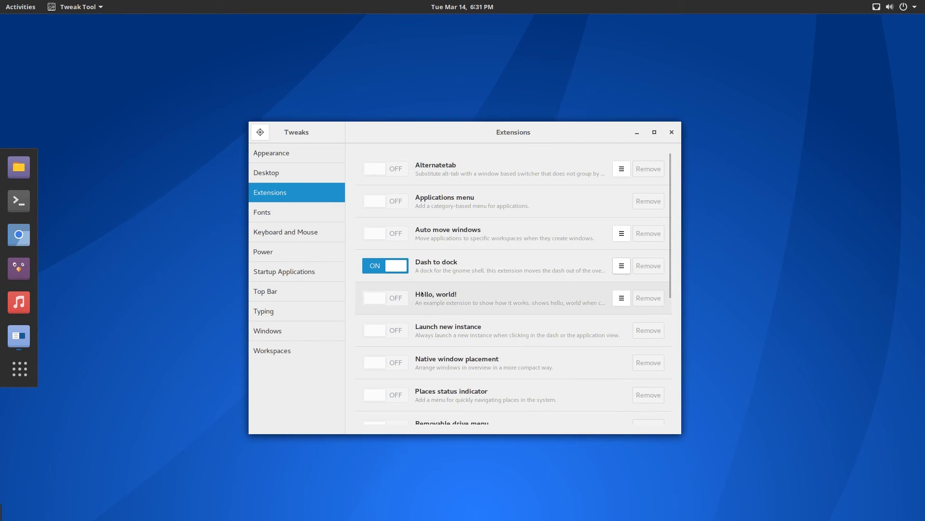
scroll(440, 308, down, 8)
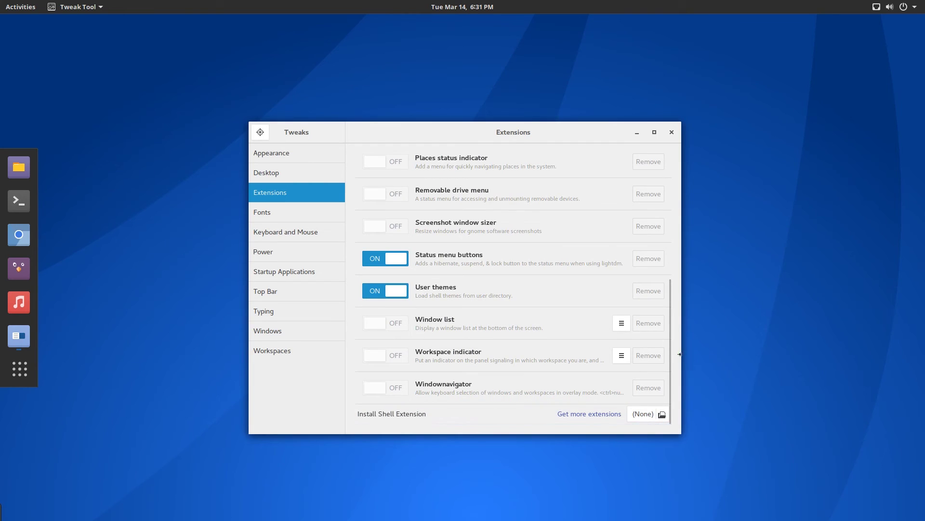
mouse_move(669, 357)
mouse_down()
mouse_move(668, 180)
mouse_move(673, 372)
mouse_up()
click(275, 217)
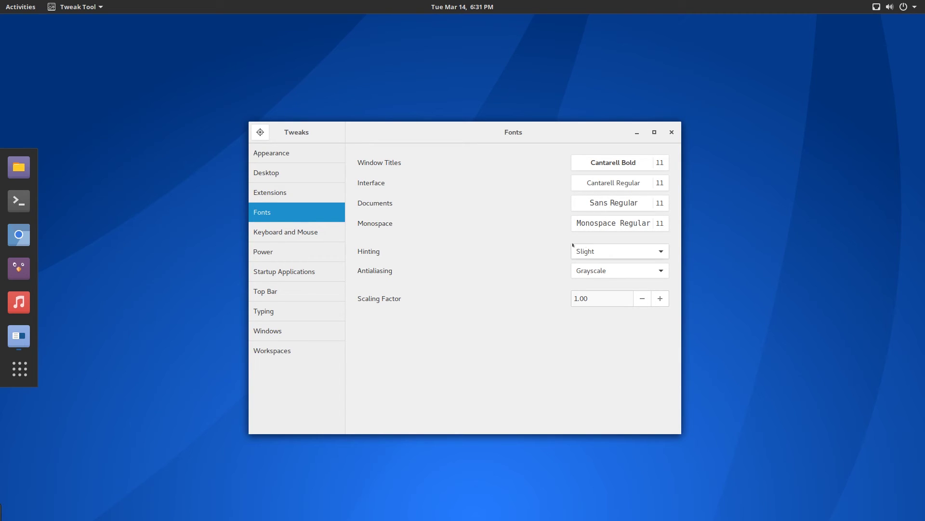
Browse Keyboard and Mouse, Power, Startup Applications, Top Bar, Typing, Windows and Workspaces, then close Tweaks
click(300, 236)
click(302, 251)
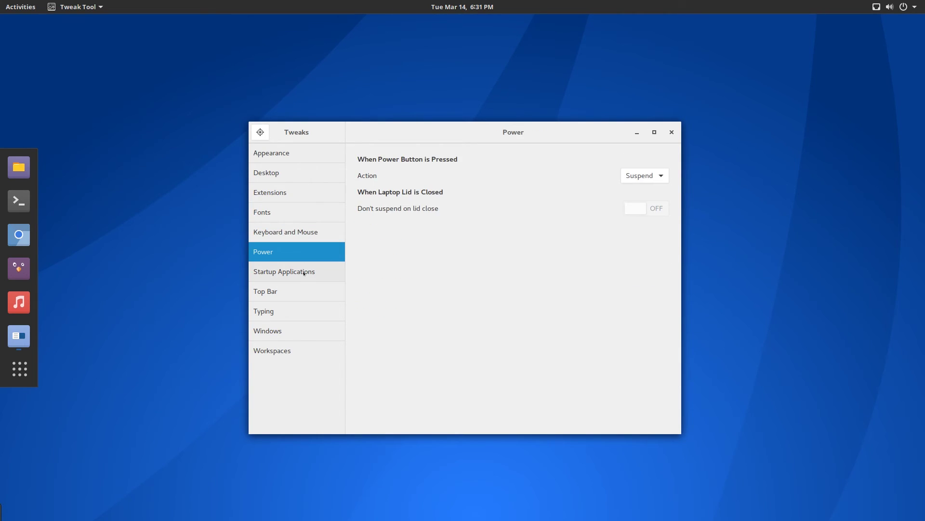
click(299, 273)
click(299, 292)
click(298, 316)
click(297, 330)
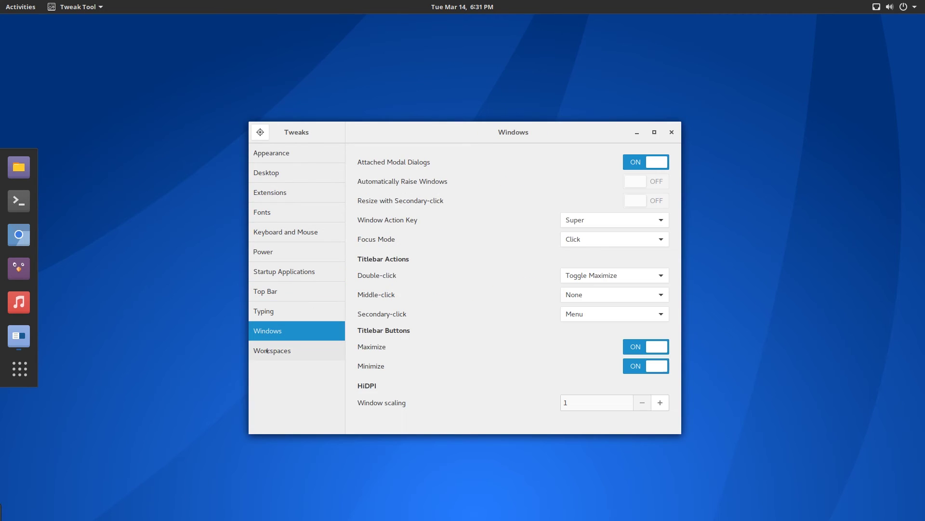
click(298, 350)
click(671, 132)
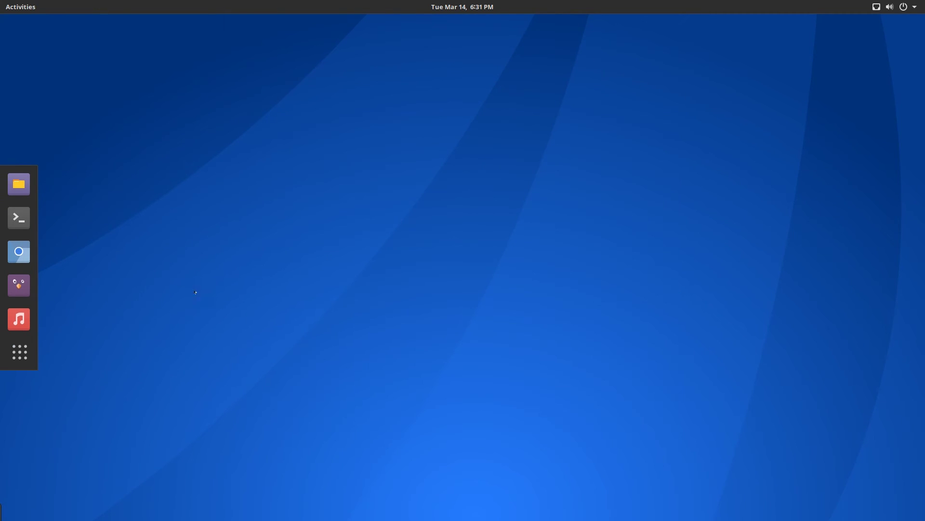
click(18, 351)
Set the desktop background to the water-splash wallpaper via the desktop's Change Background menu
click(29, 347)
right_click(423, 236)
click(491, 238)
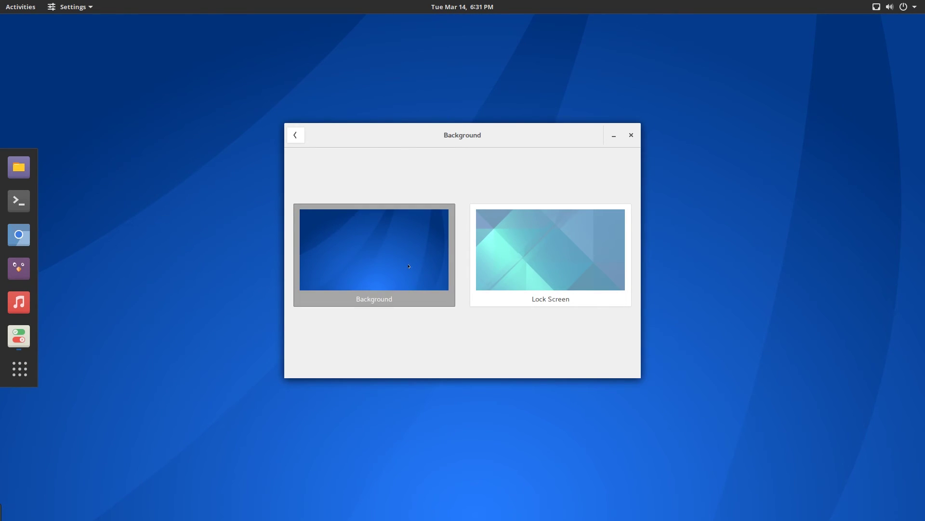
click(409, 266)
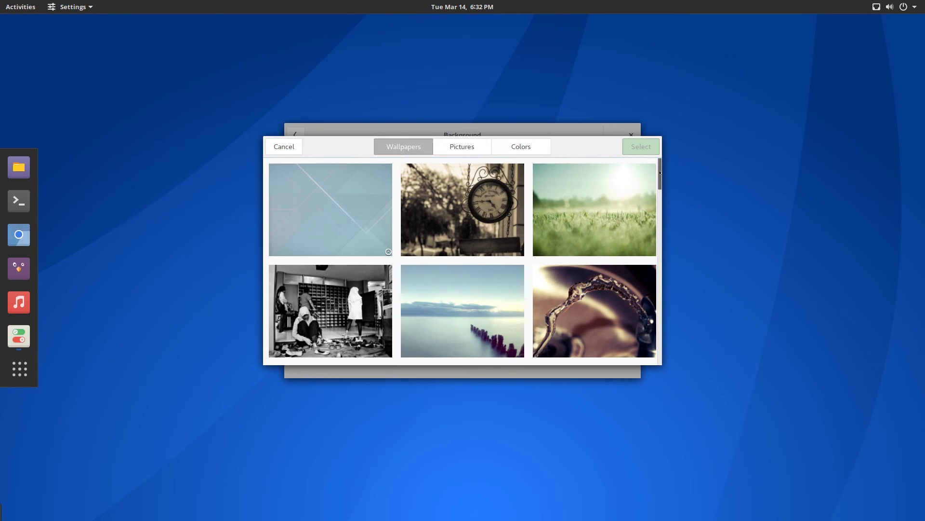
drag(660, 174, 629, 153)
scroll(646, 285, down, 15)
scroll(648, 335, up, 15)
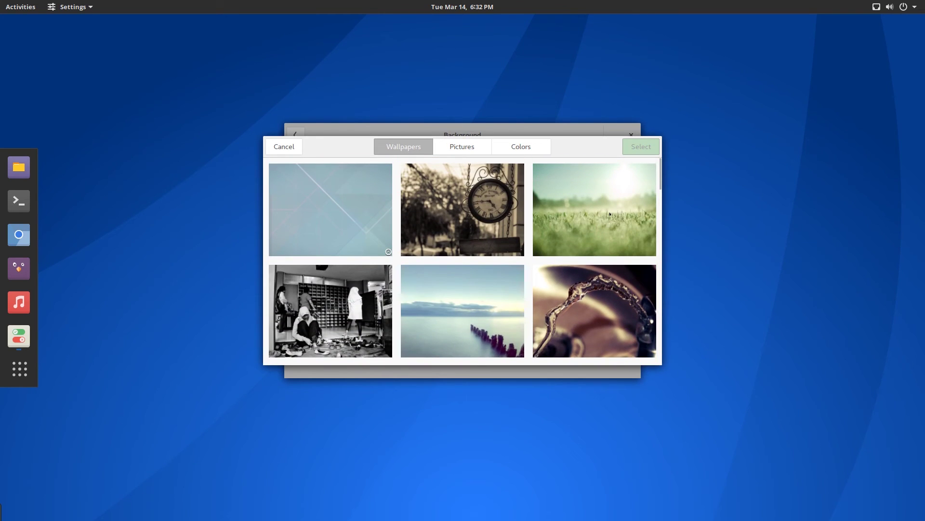
scroll(656, 188, down, 3)
click(594, 202)
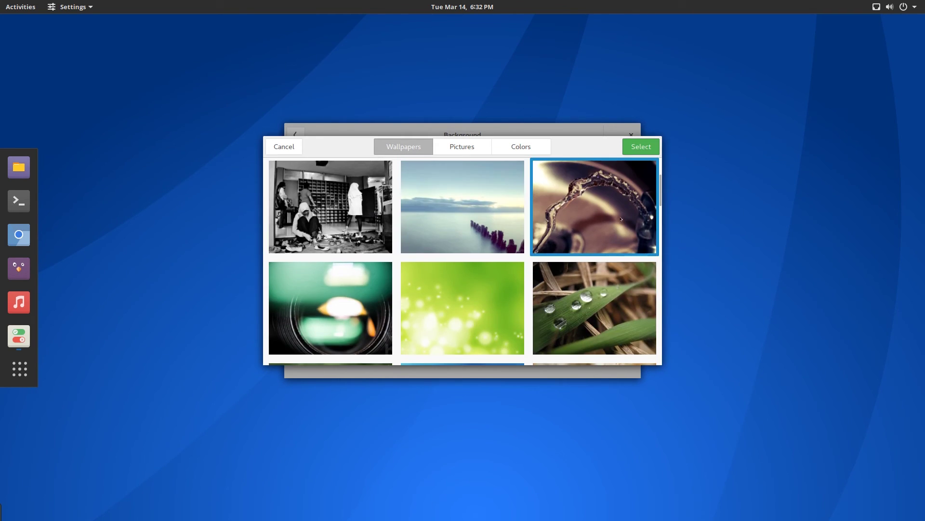
click(641, 146)
Set the lock screen to the water-splash wallpaper and close the Background window
click(517, 221)
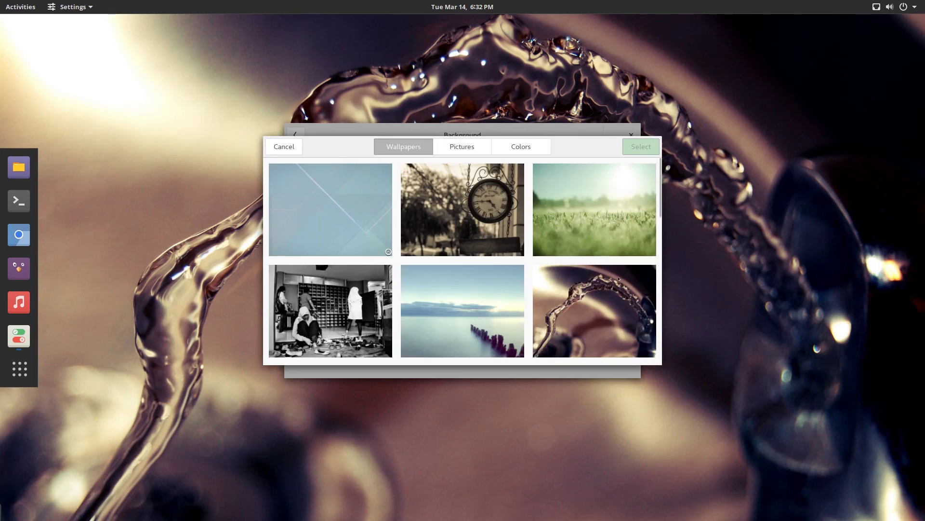
click(594, 311)
click(641, 147)
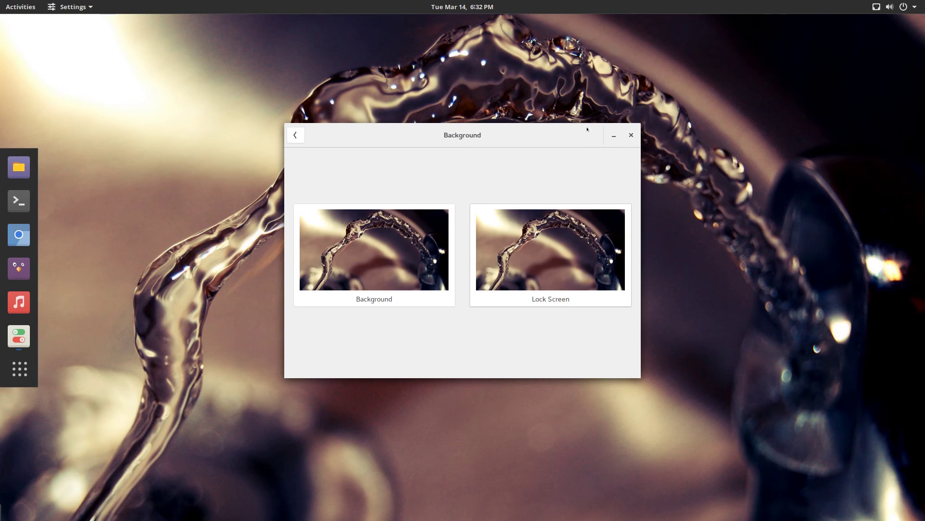
click(631, 134)
Launch System Monitor from the app grid and move its window to the screen centre
click(20, 351)
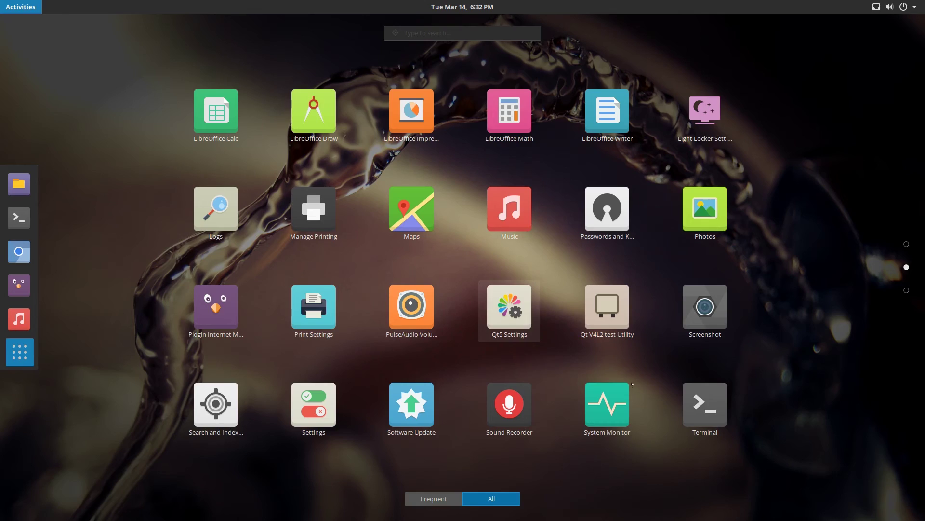
click(620, 413)
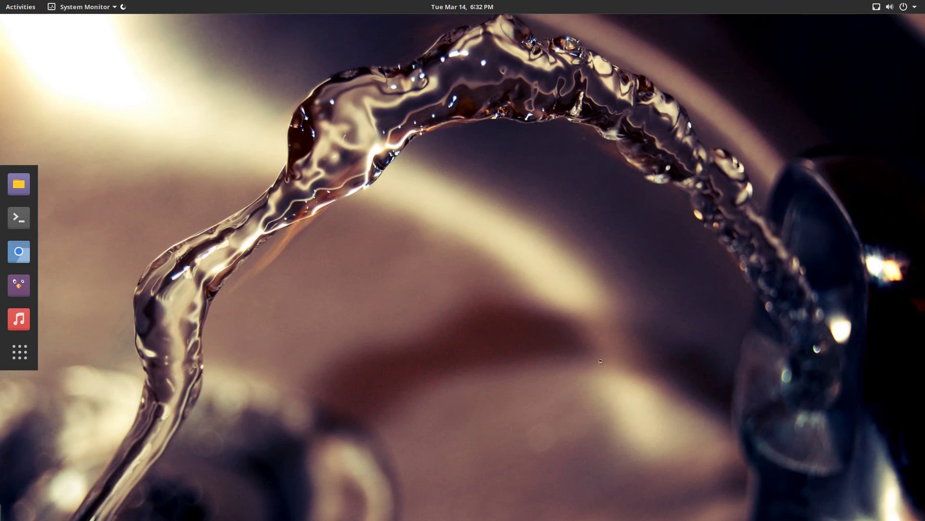
drag(53, 34, 292, 136)
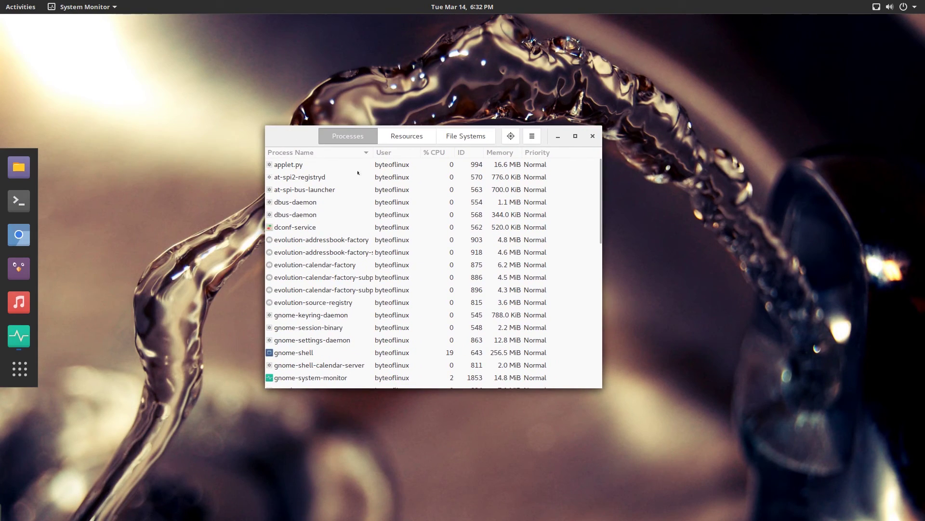
Check the Resources graphs showing 802 MiB of 7.6 GiB memory used, then quit with Ctrl+Q
click(405, 135)
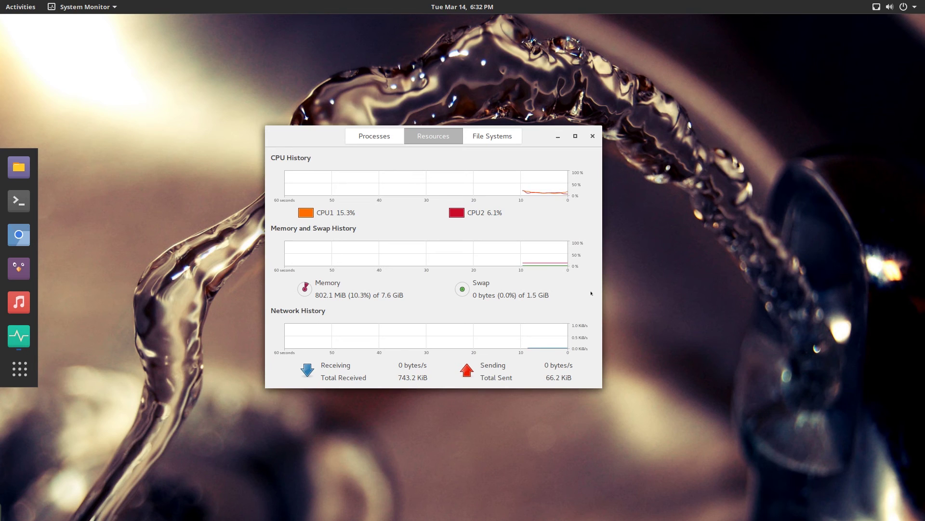
drag(541, 208, 555, 226)
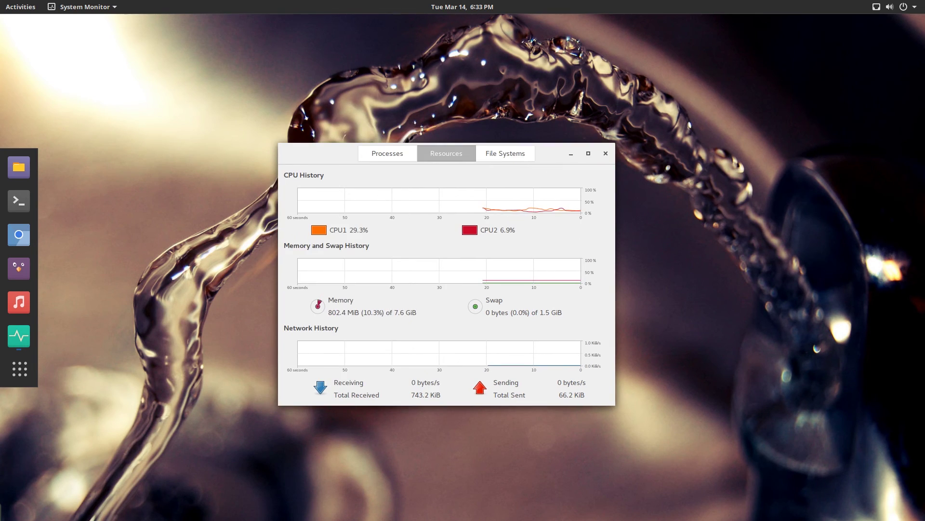
drag(326, 151, 337, 160)
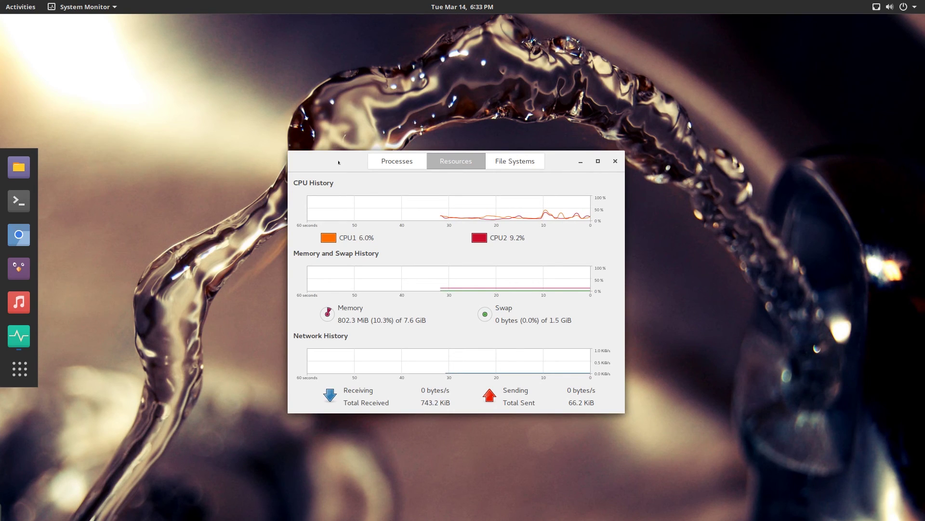
mouse_move(338, 163)
mouse_down()
mouse_move(337, 181)
mouse_move(325, 138)
mouse_move(310, 141)
mouse_move(321, 156)
mouse_move(343, 147)
mouse_up()
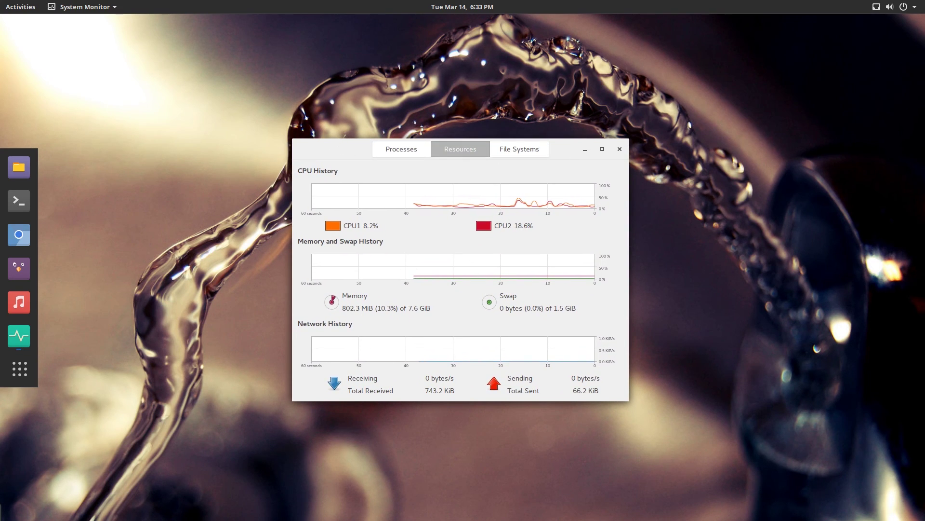
key(ctrl+q)
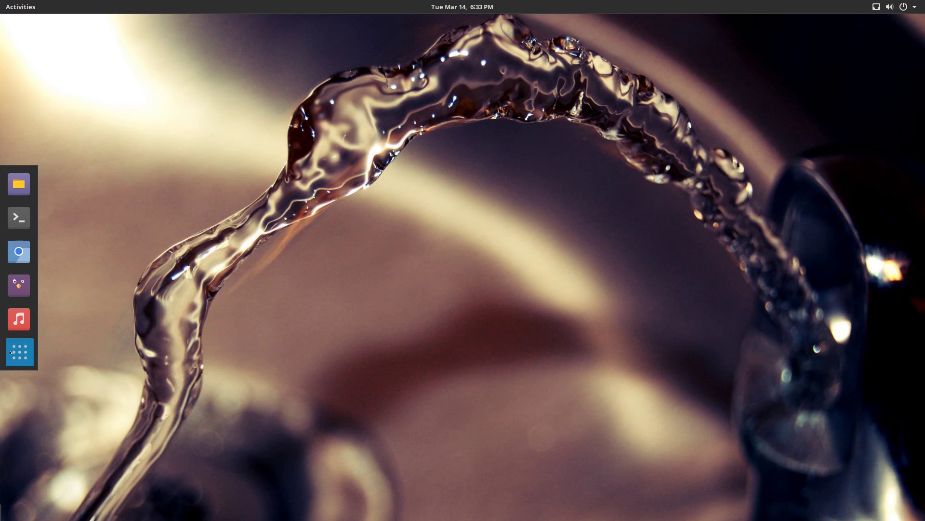
click(13, 348)
click(13, 348)
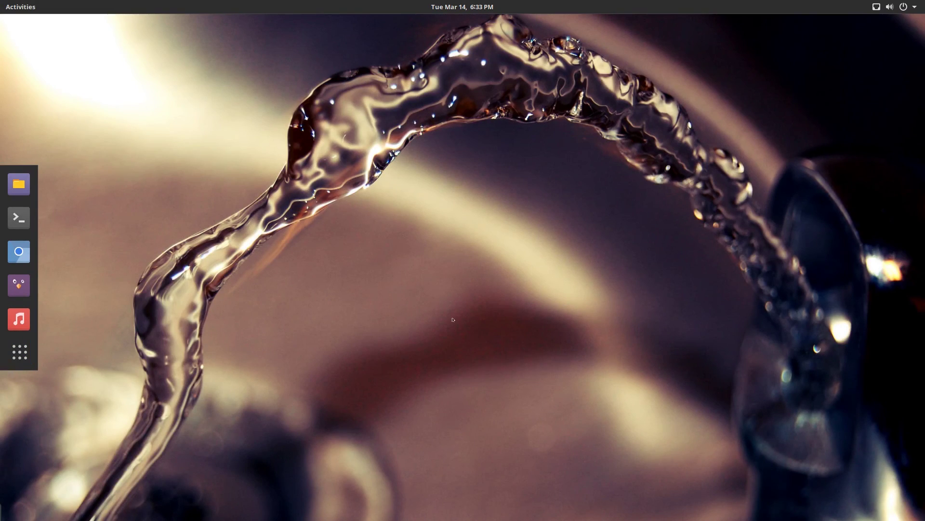